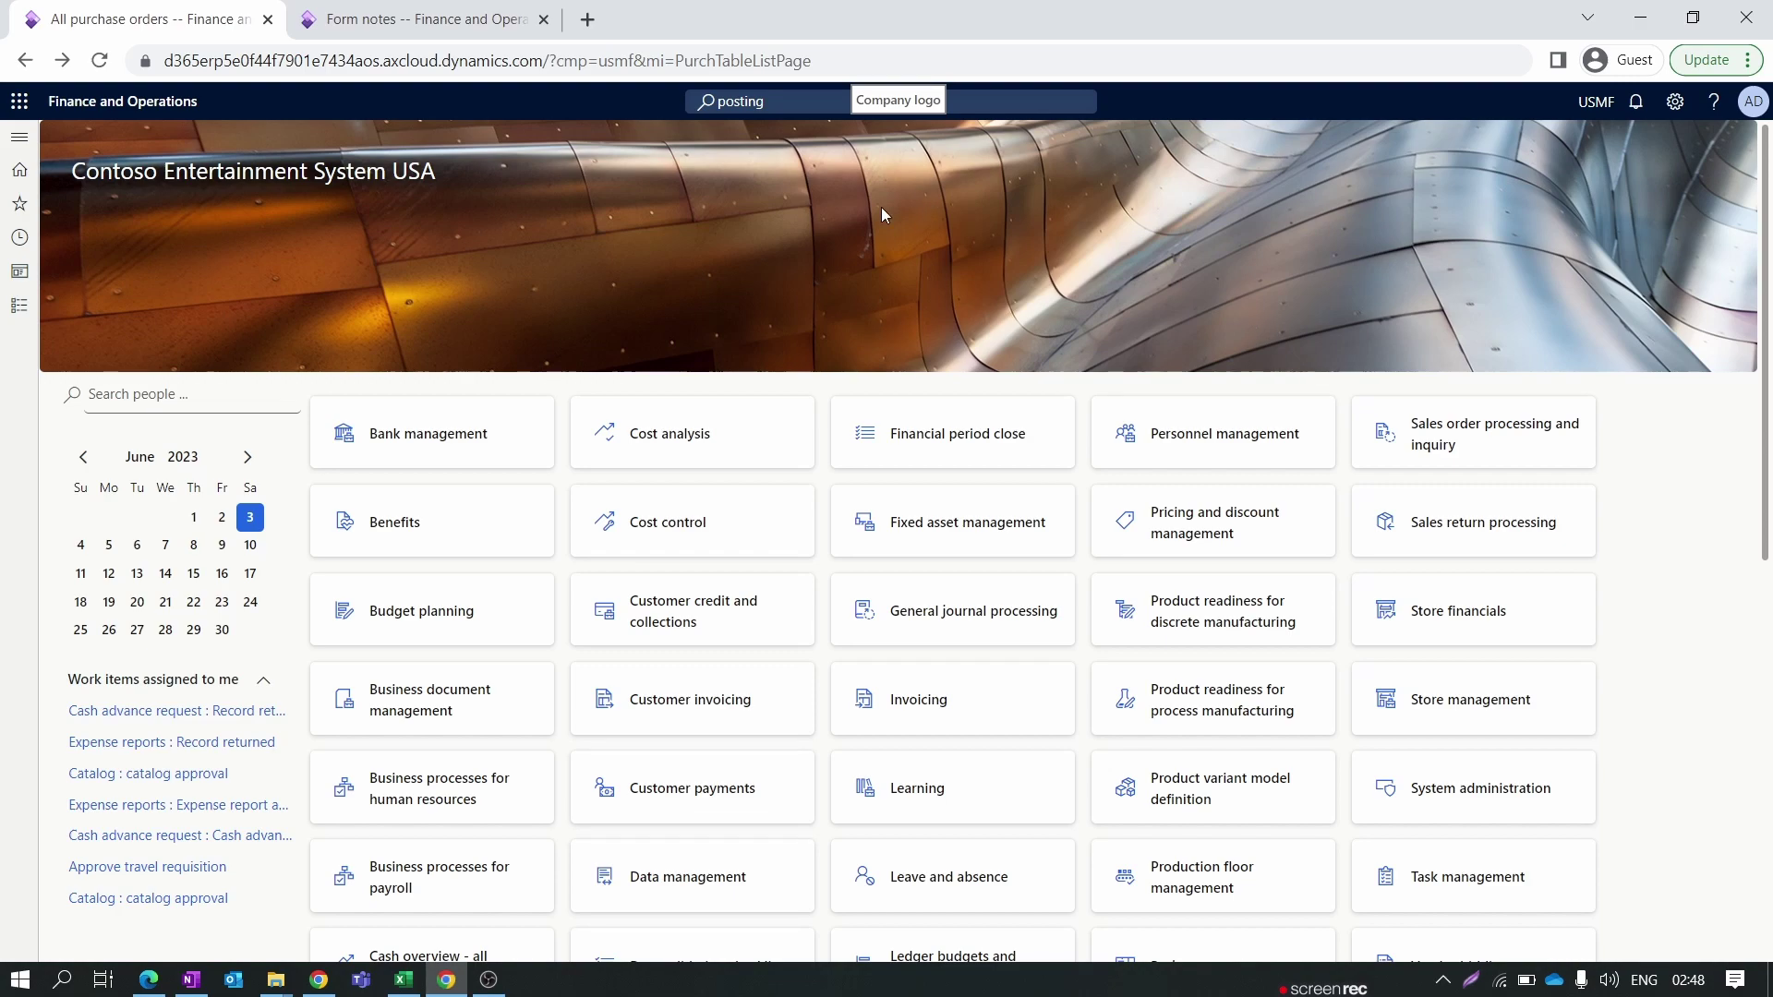
Open the list of all purchase orders in Procurement and sourcing.
left_click(19, 305)
scroll(16, 643, "down", 6)
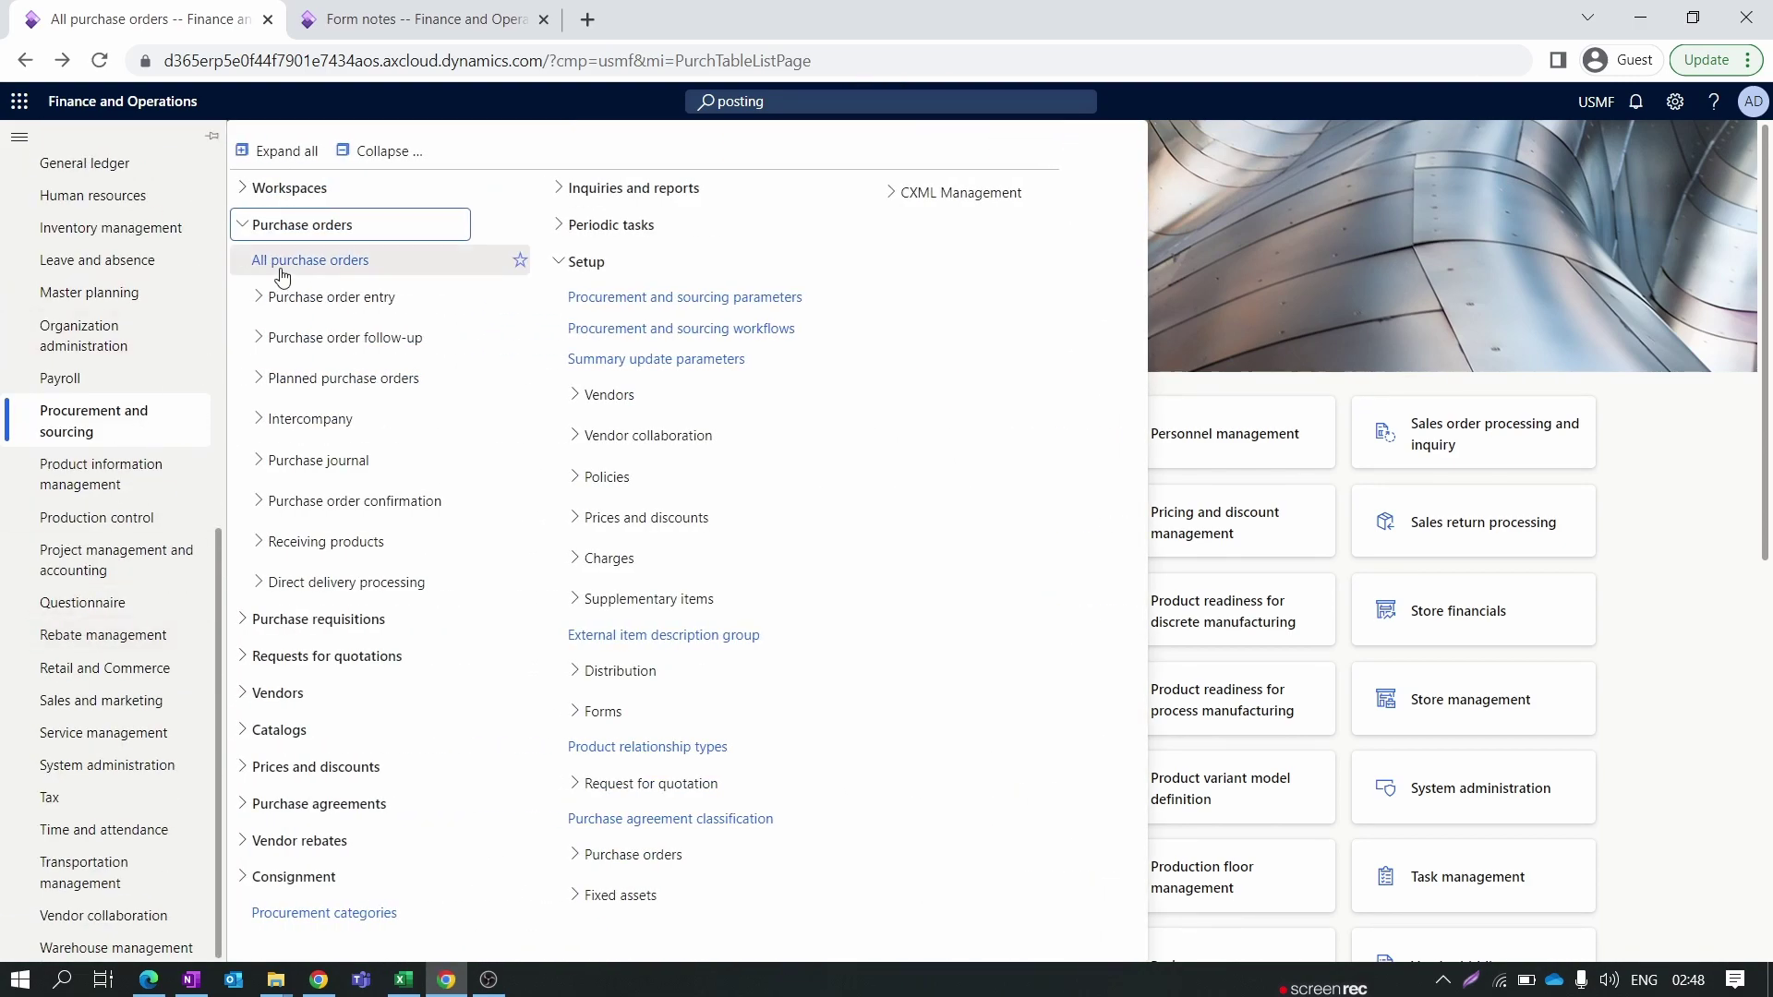
left_click(293, 226)
left_click(297, 229)
left_click(312, 264)
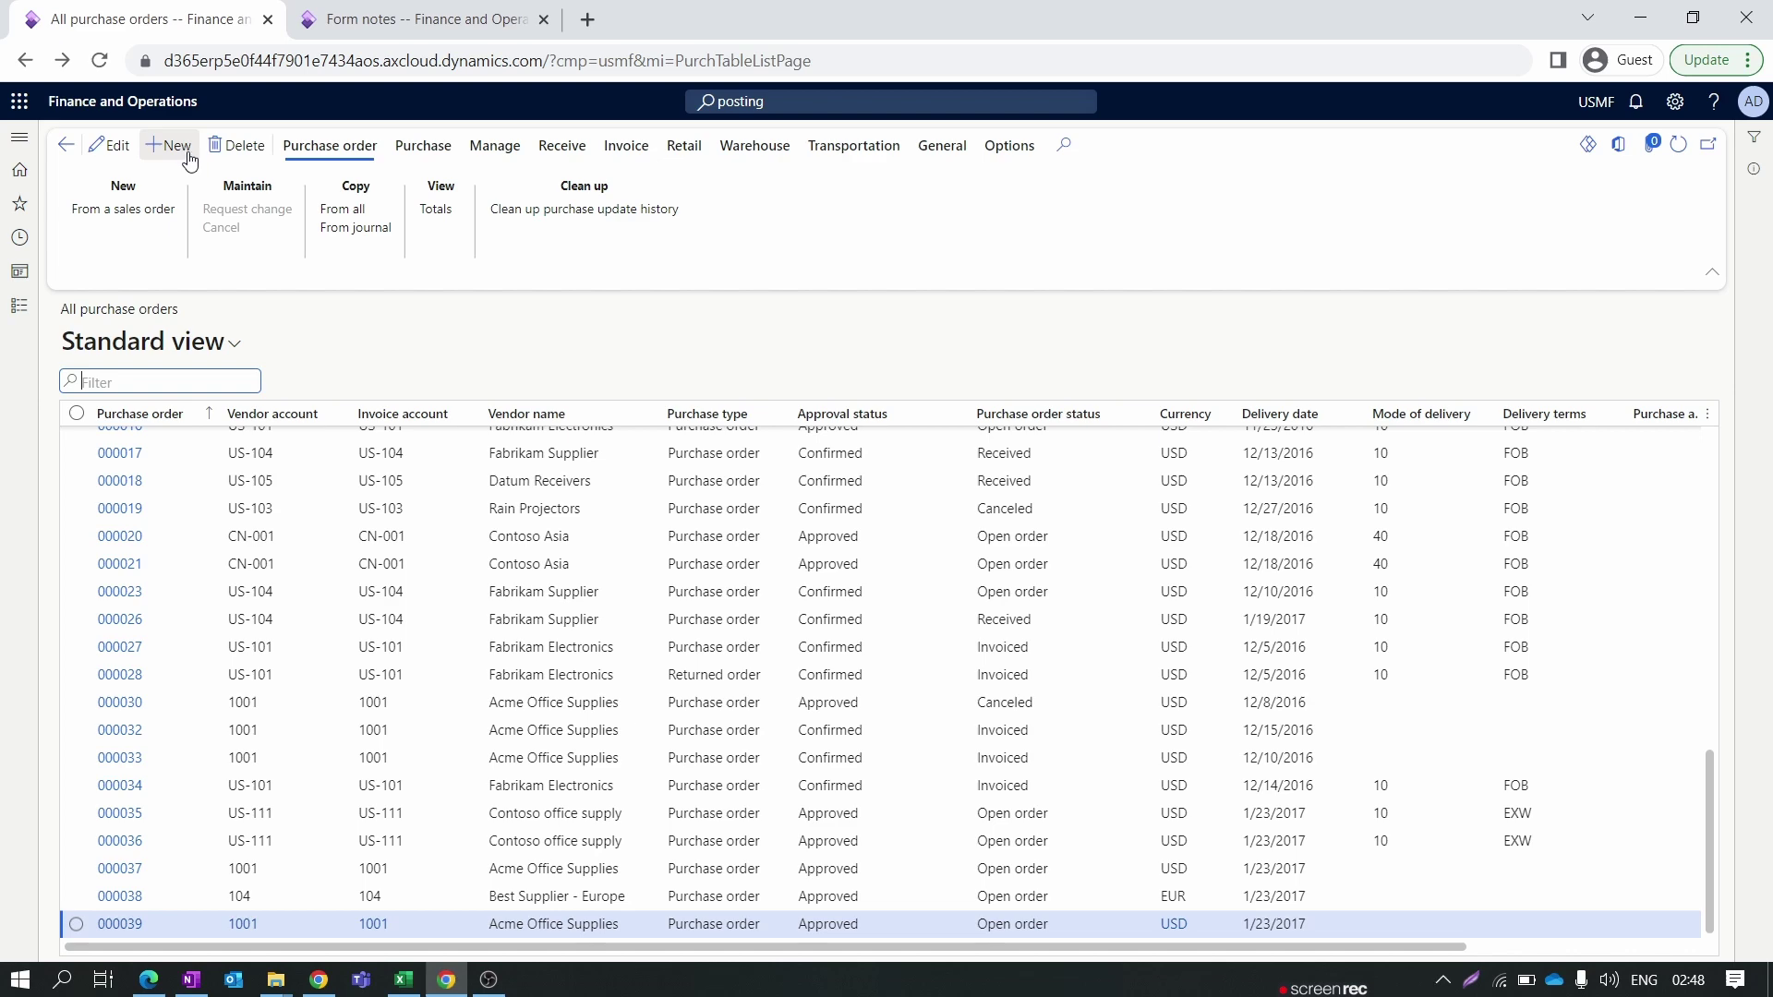
Create a new purchase order for vendor PVS LTD with warehouse 12 (Site 1- WIP).
left_click(170, 146)
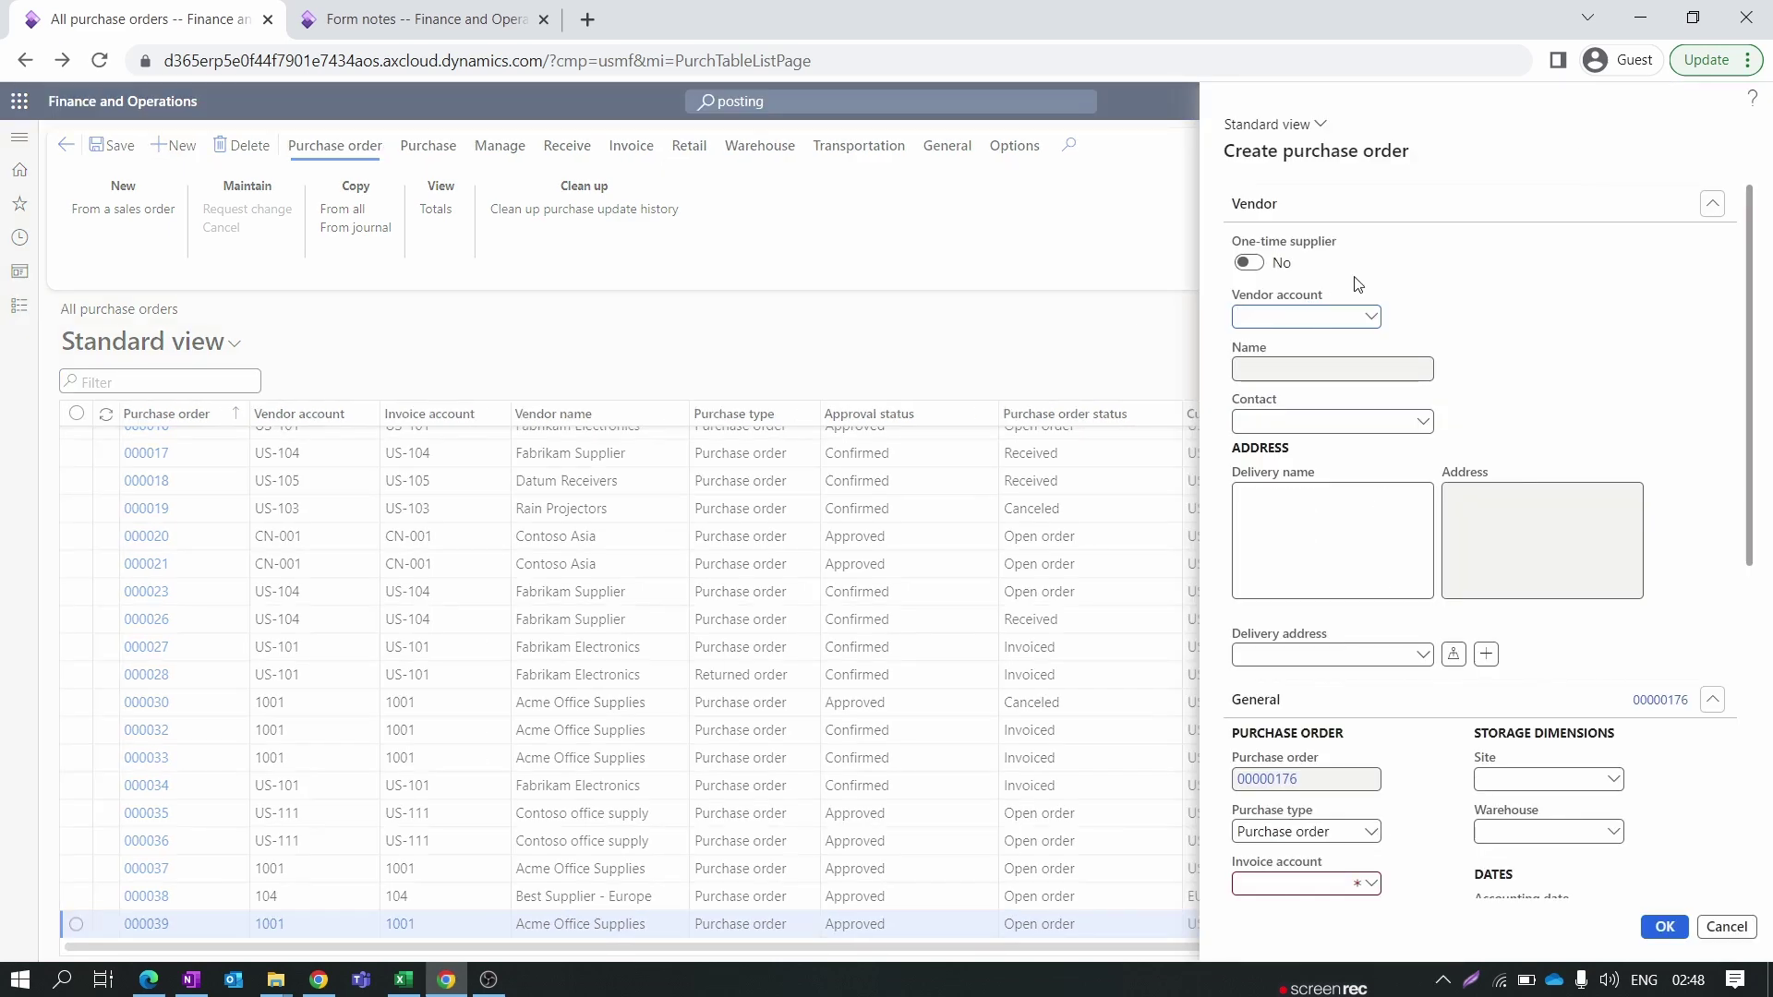
left_click(1372, 319)
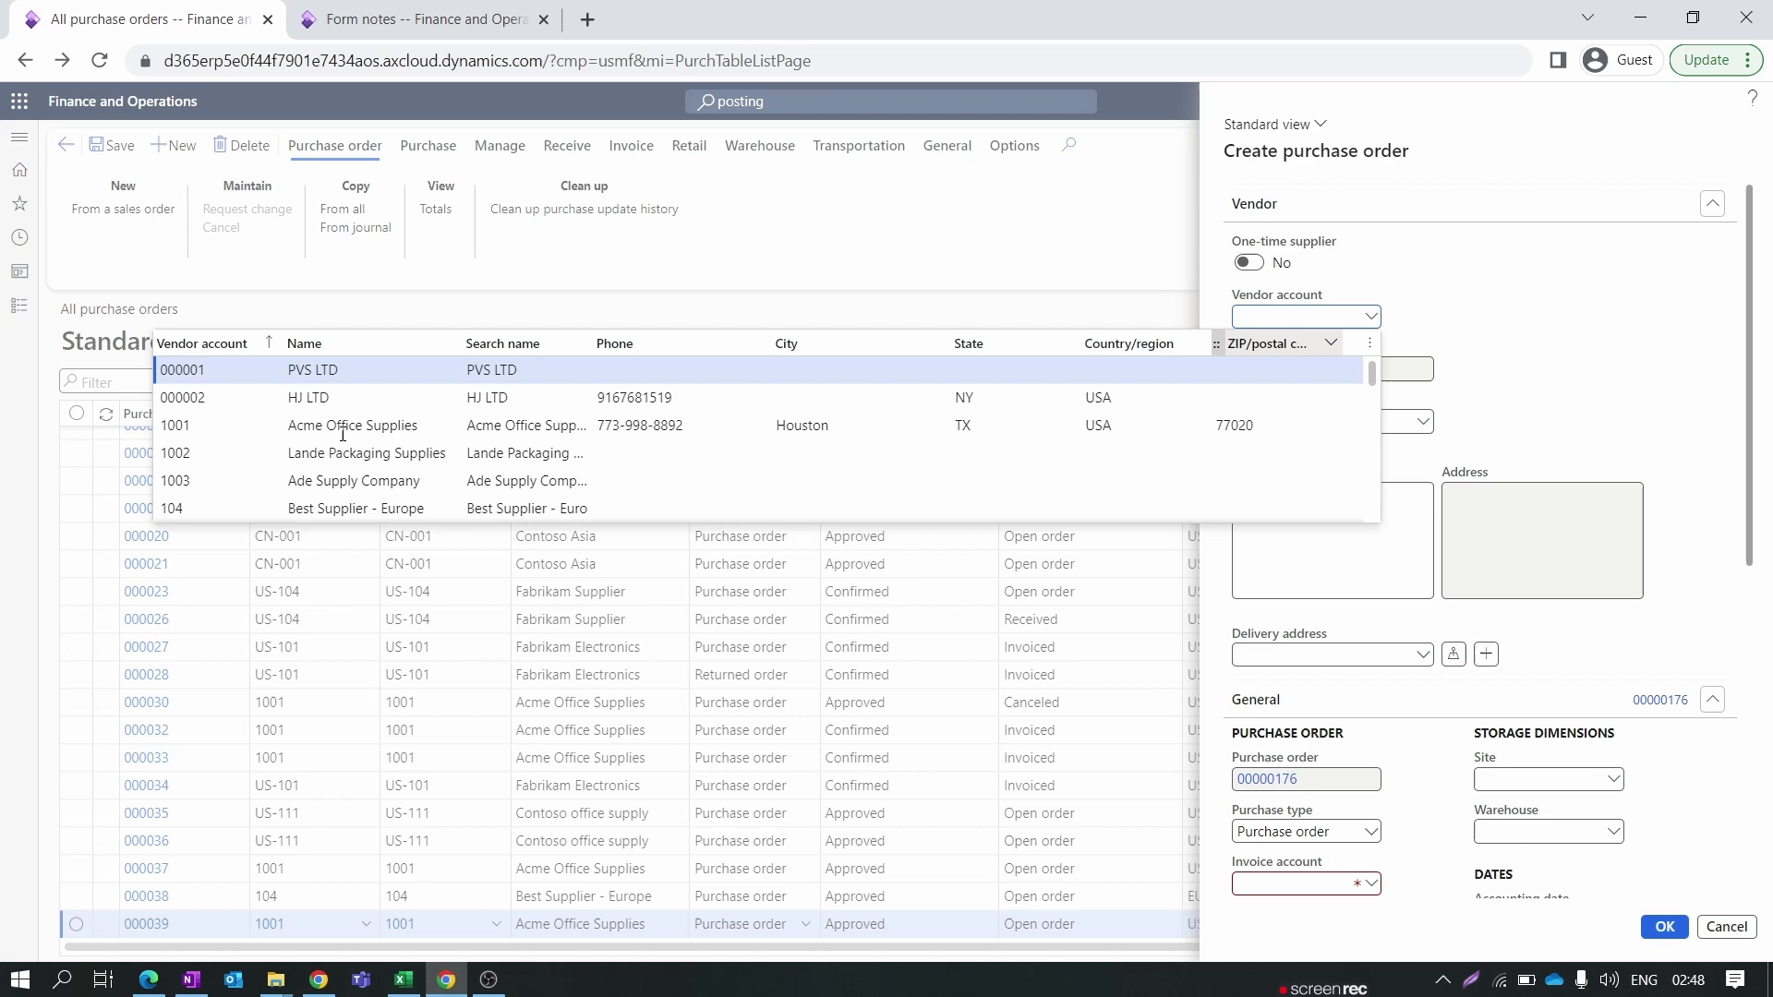
left_click(384, 372)
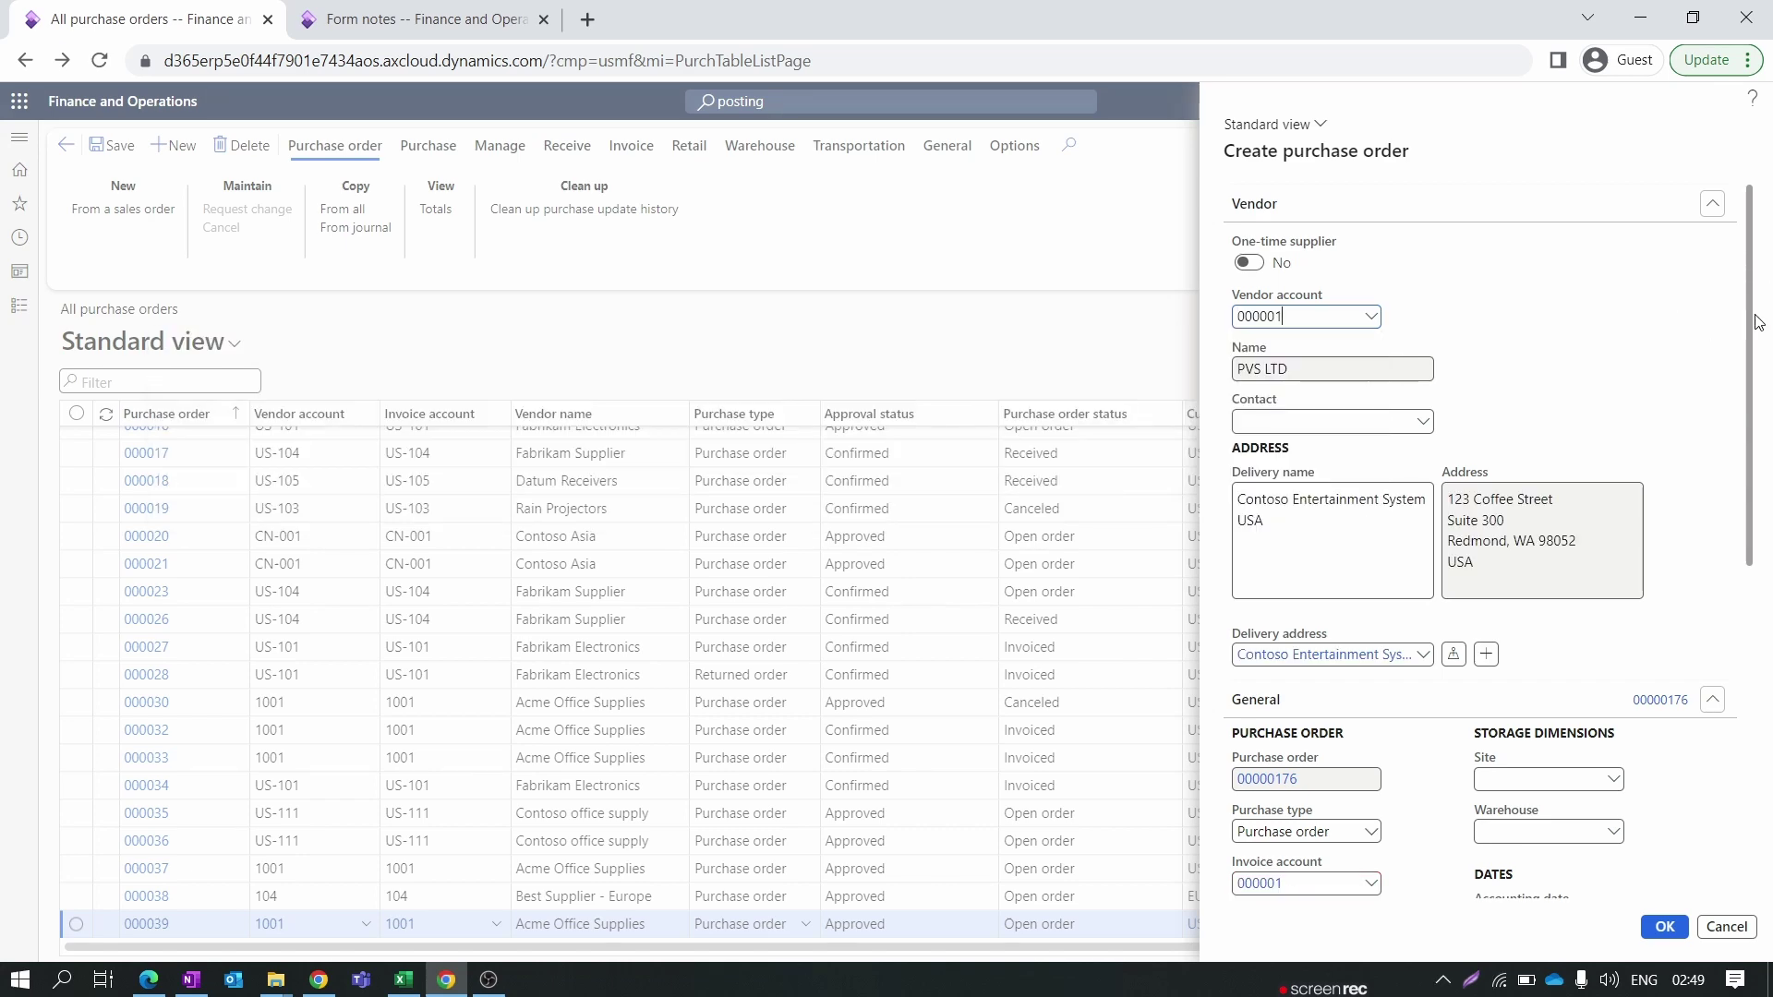
scroll(1757, 309, "down", 4)
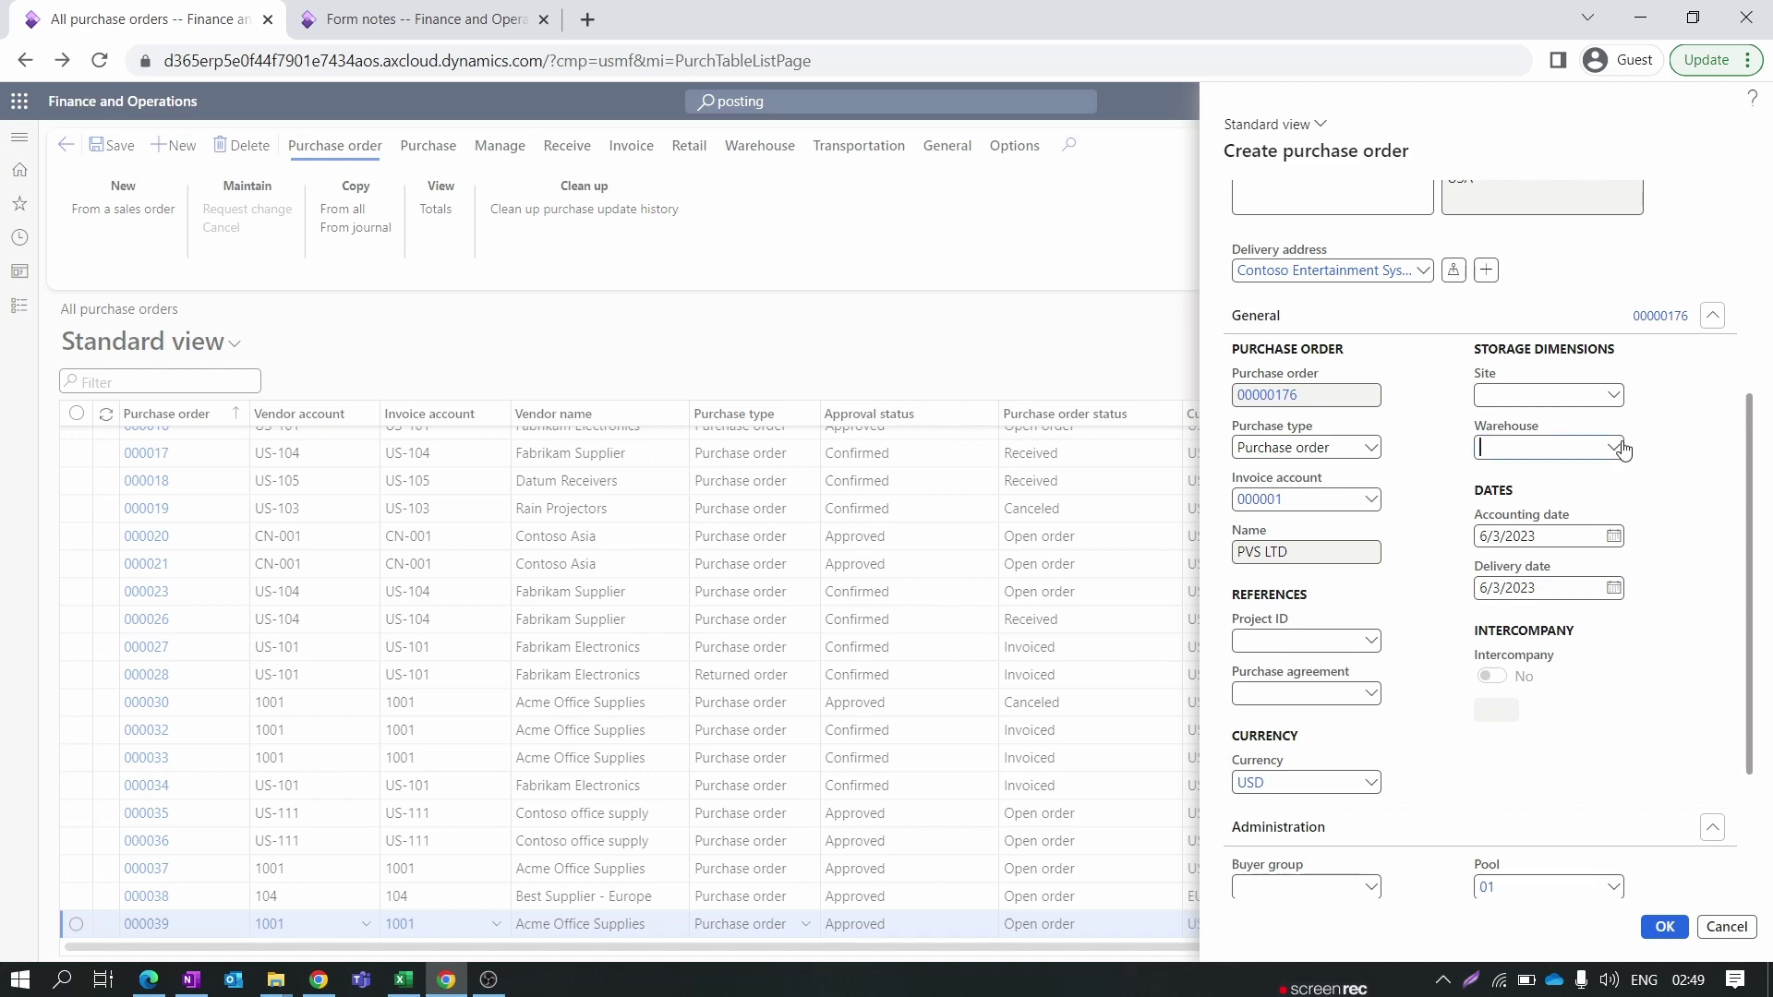
left_click(1621, 449)
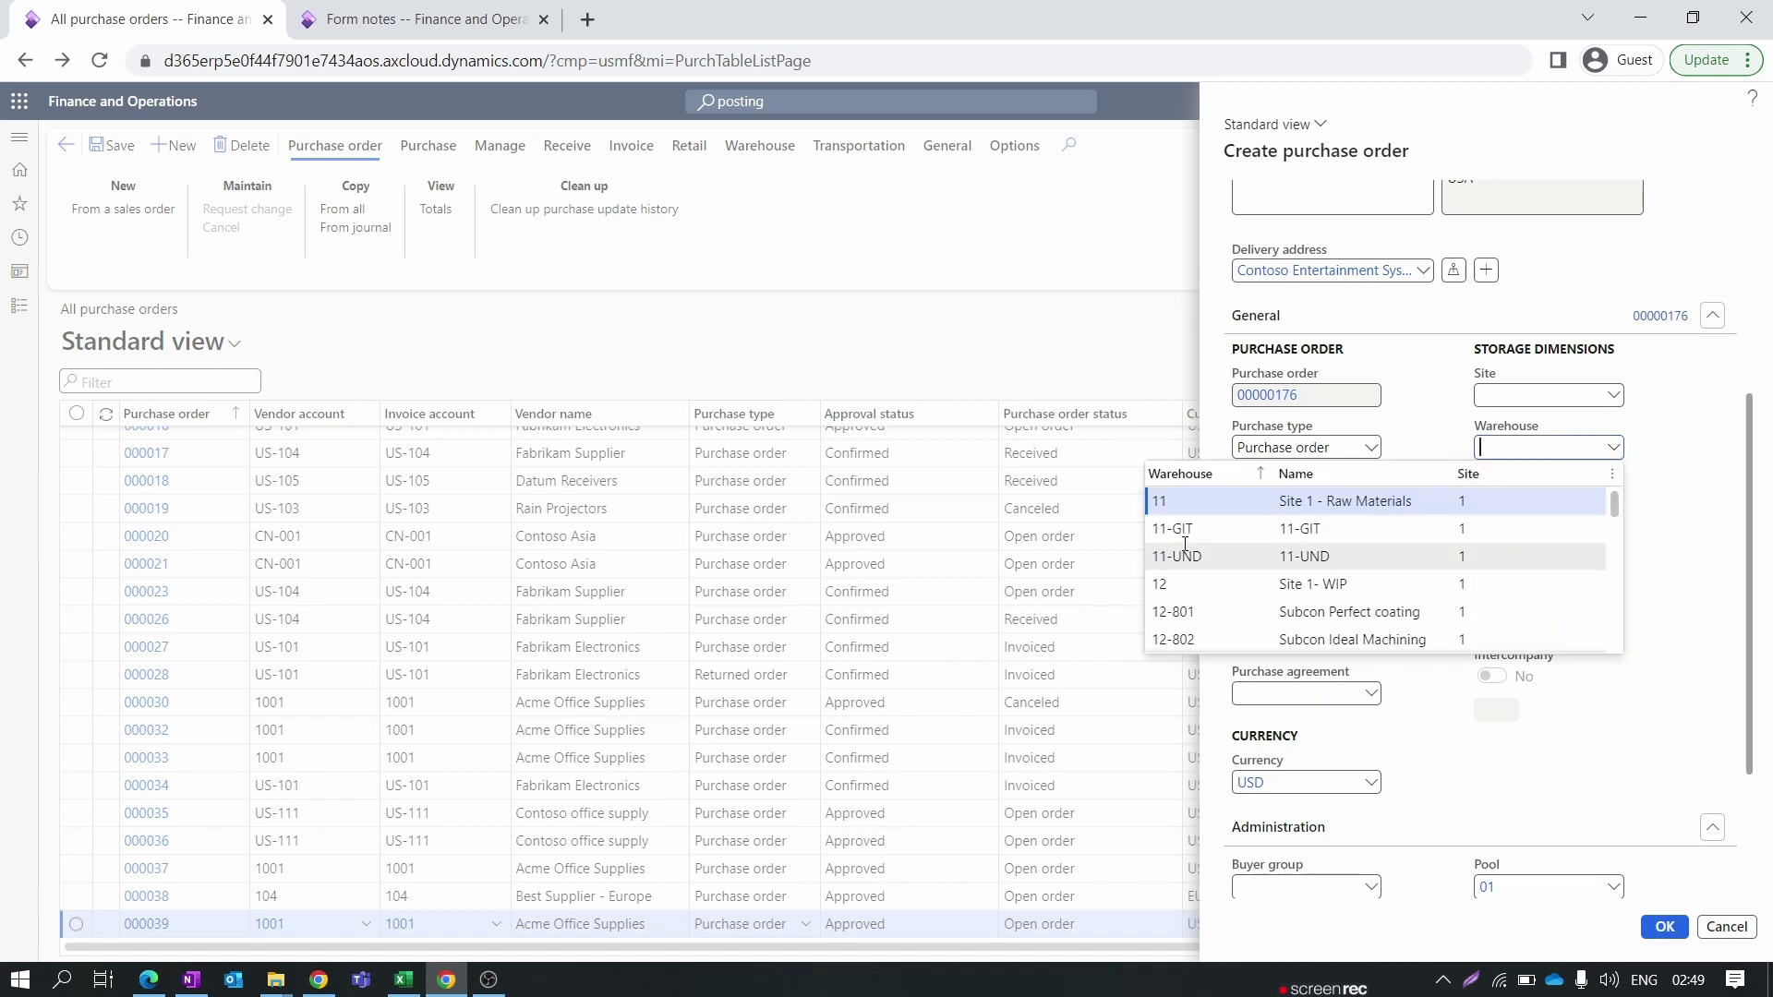
left_click(1196, 585)
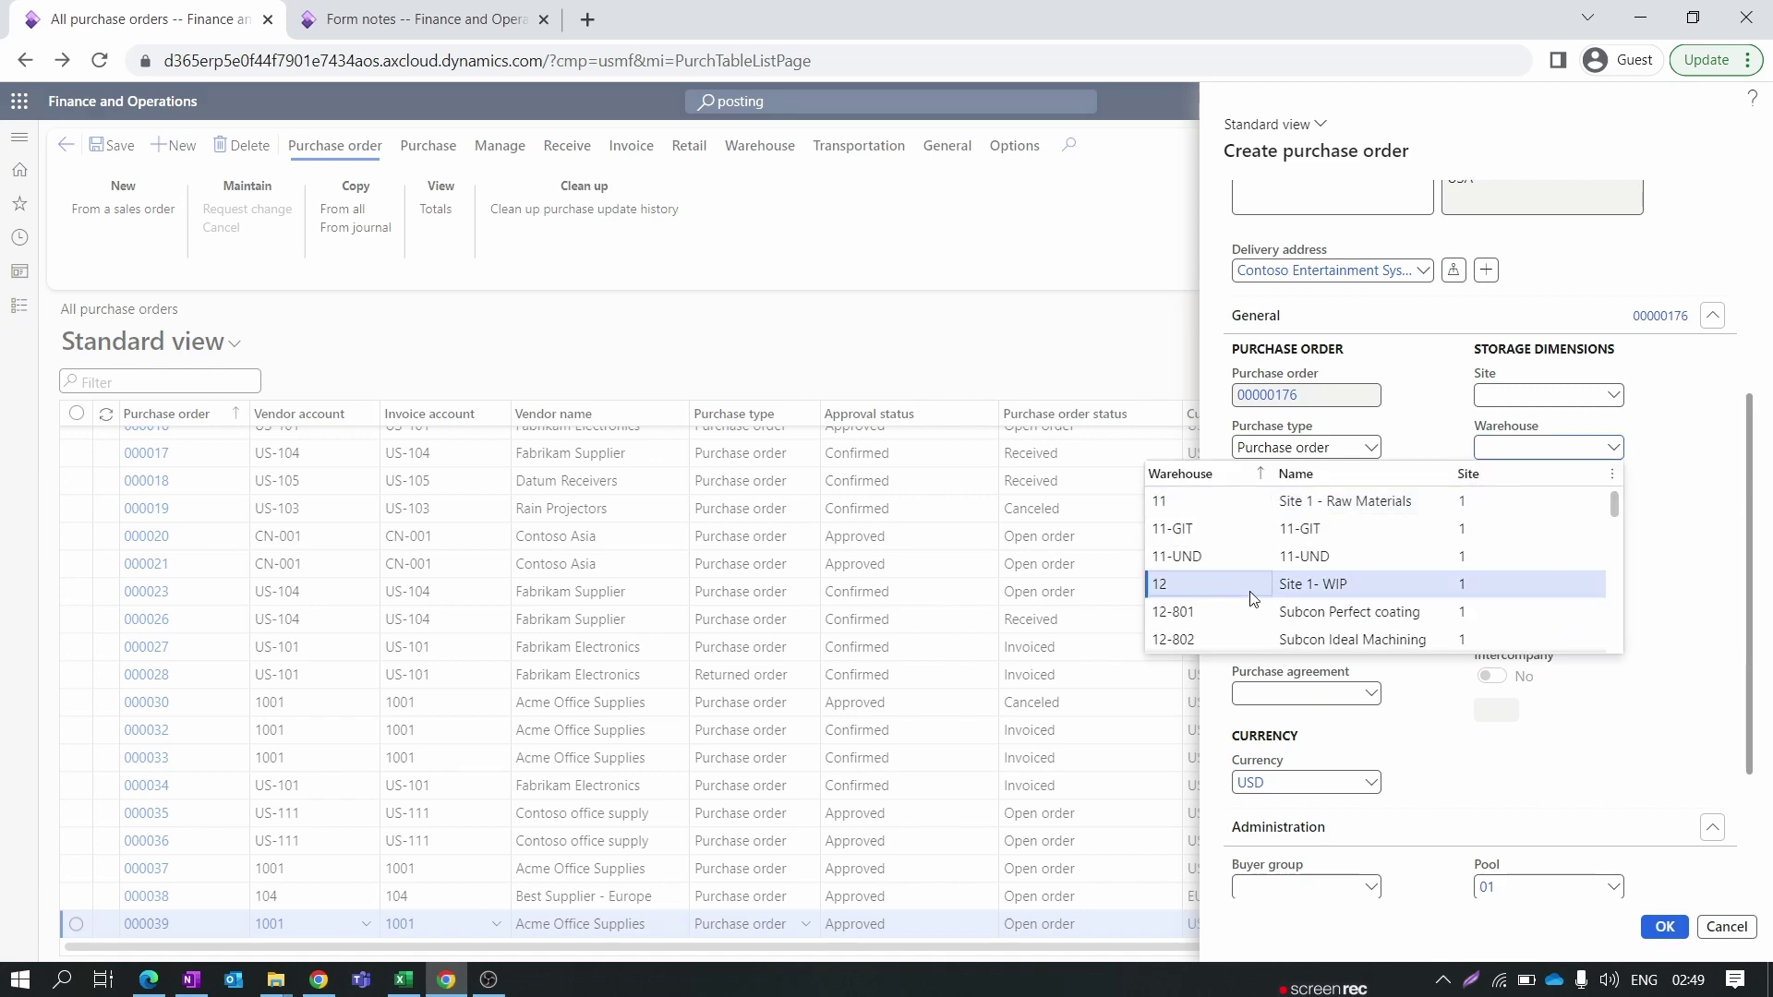
left_click(1664, 926)
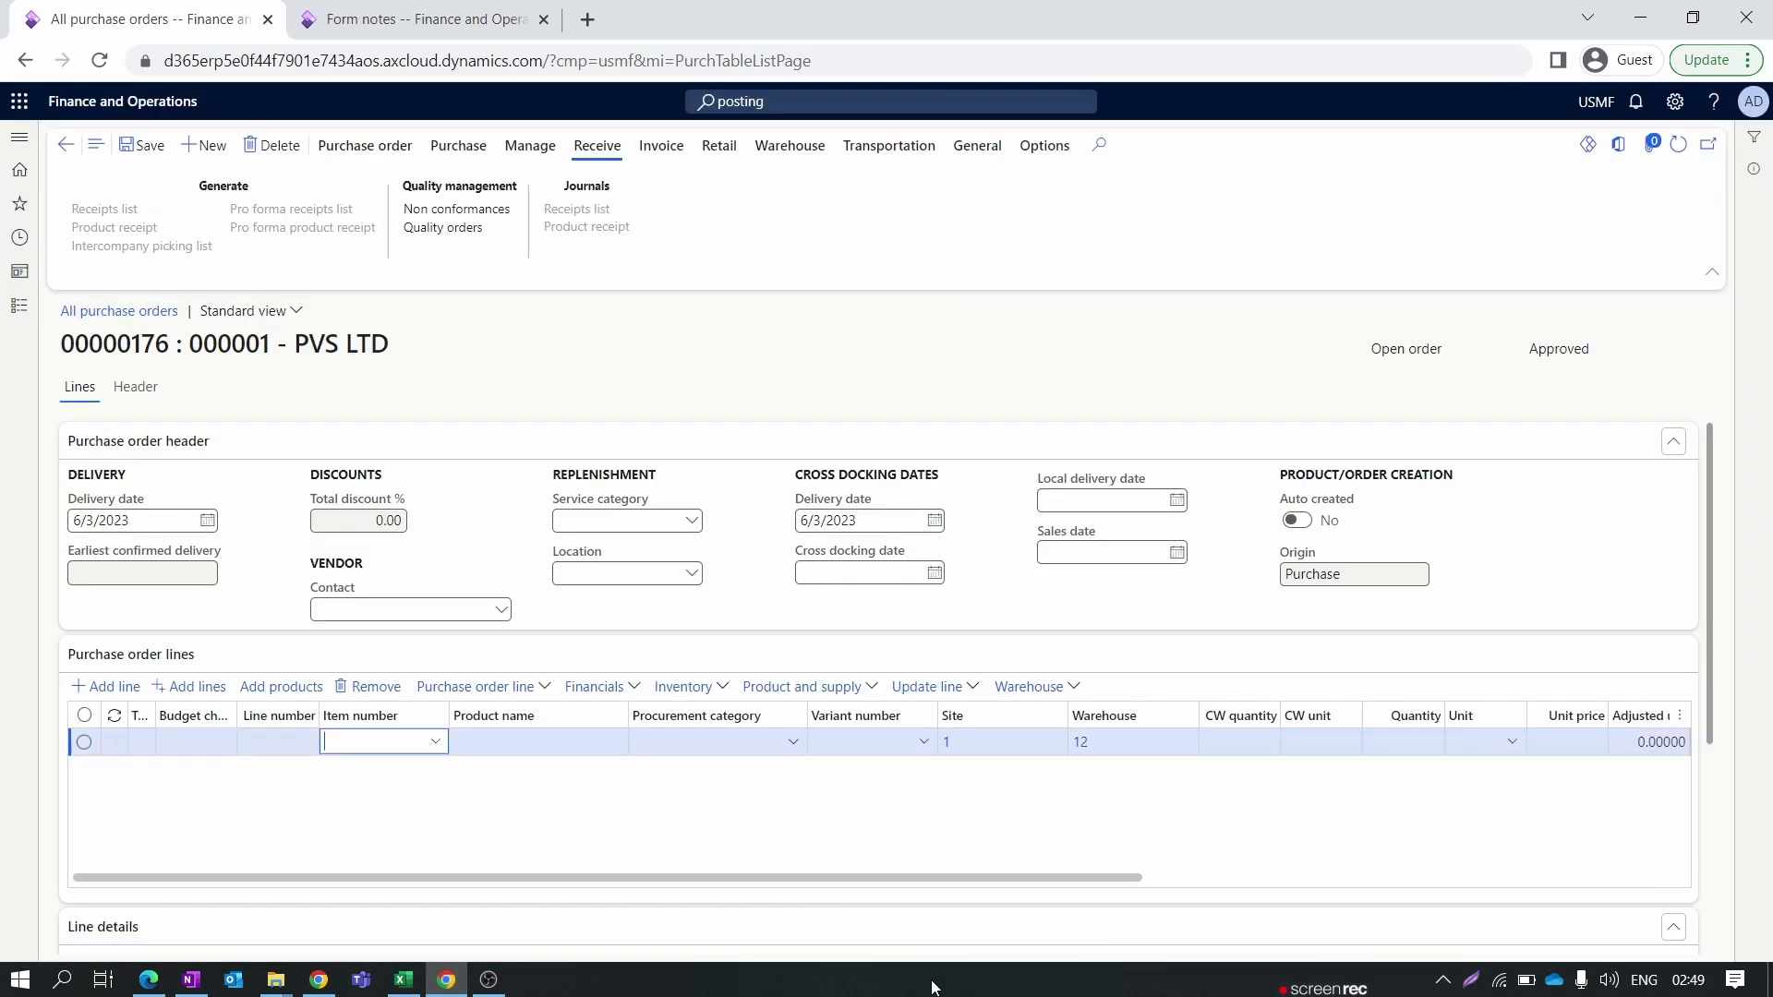
Set the purchase order line's item to A0001 (HDMI 6' Cables) and save the order.
left_click(438, 745)
left_click(344, 910)
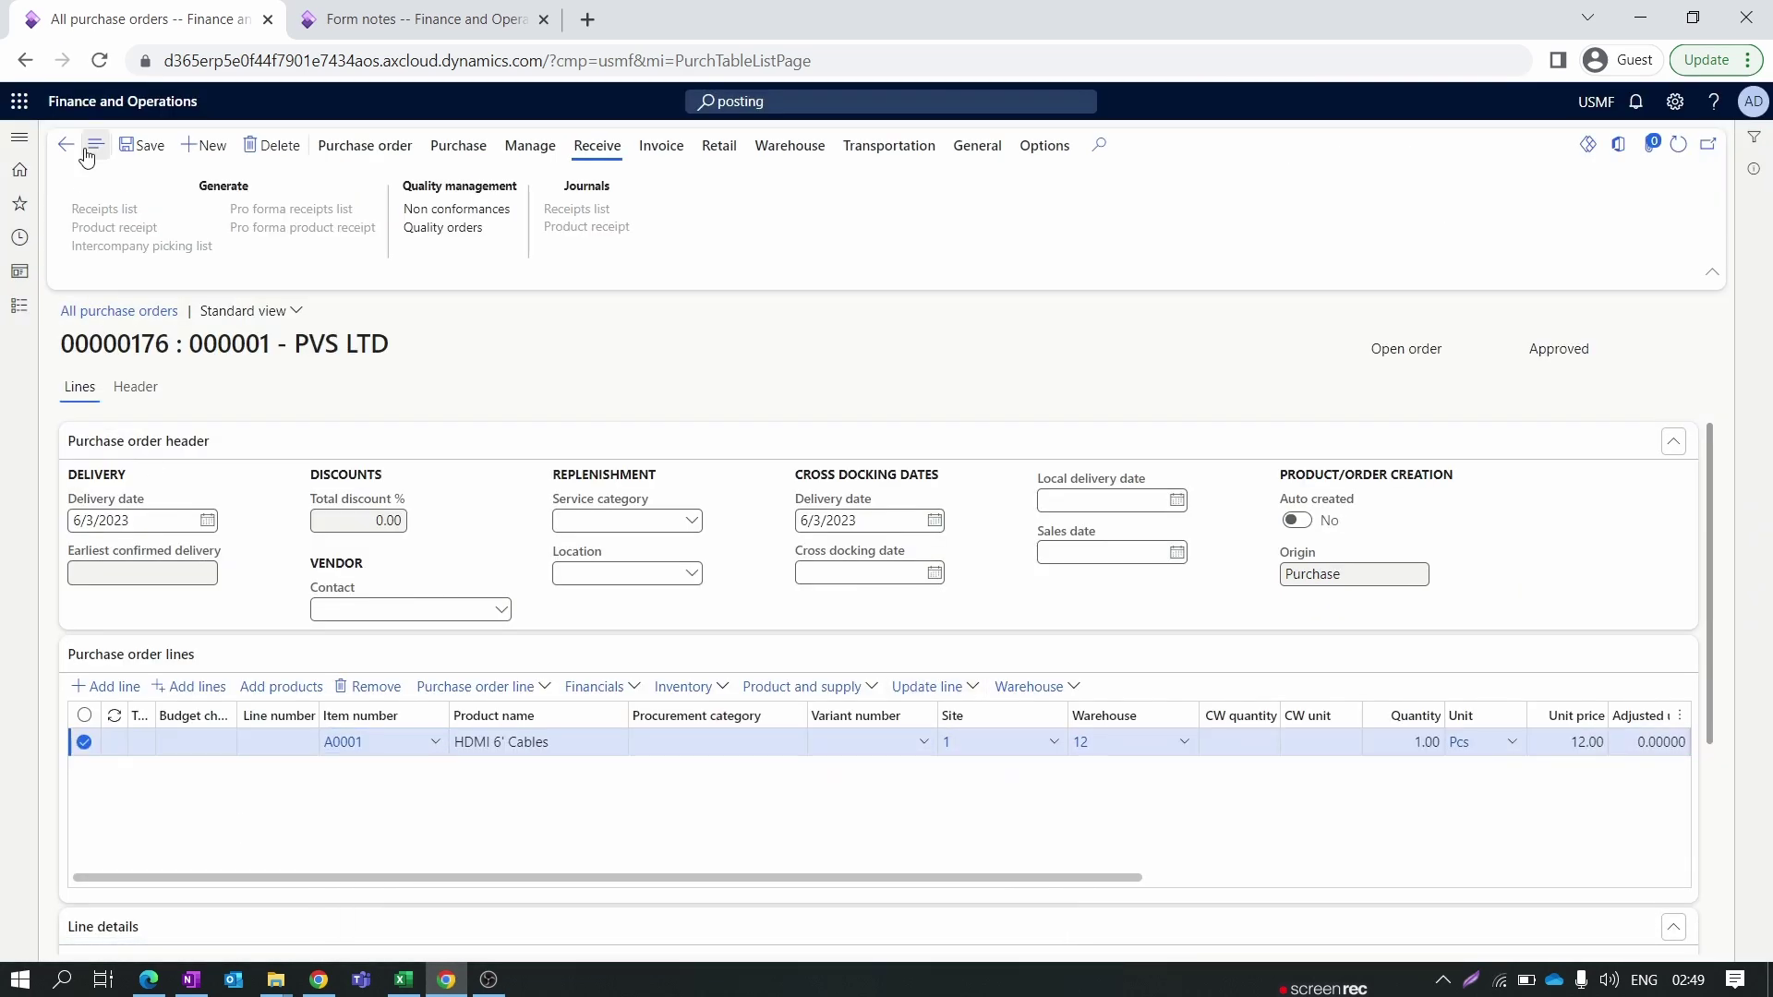
left_click(139, 148)
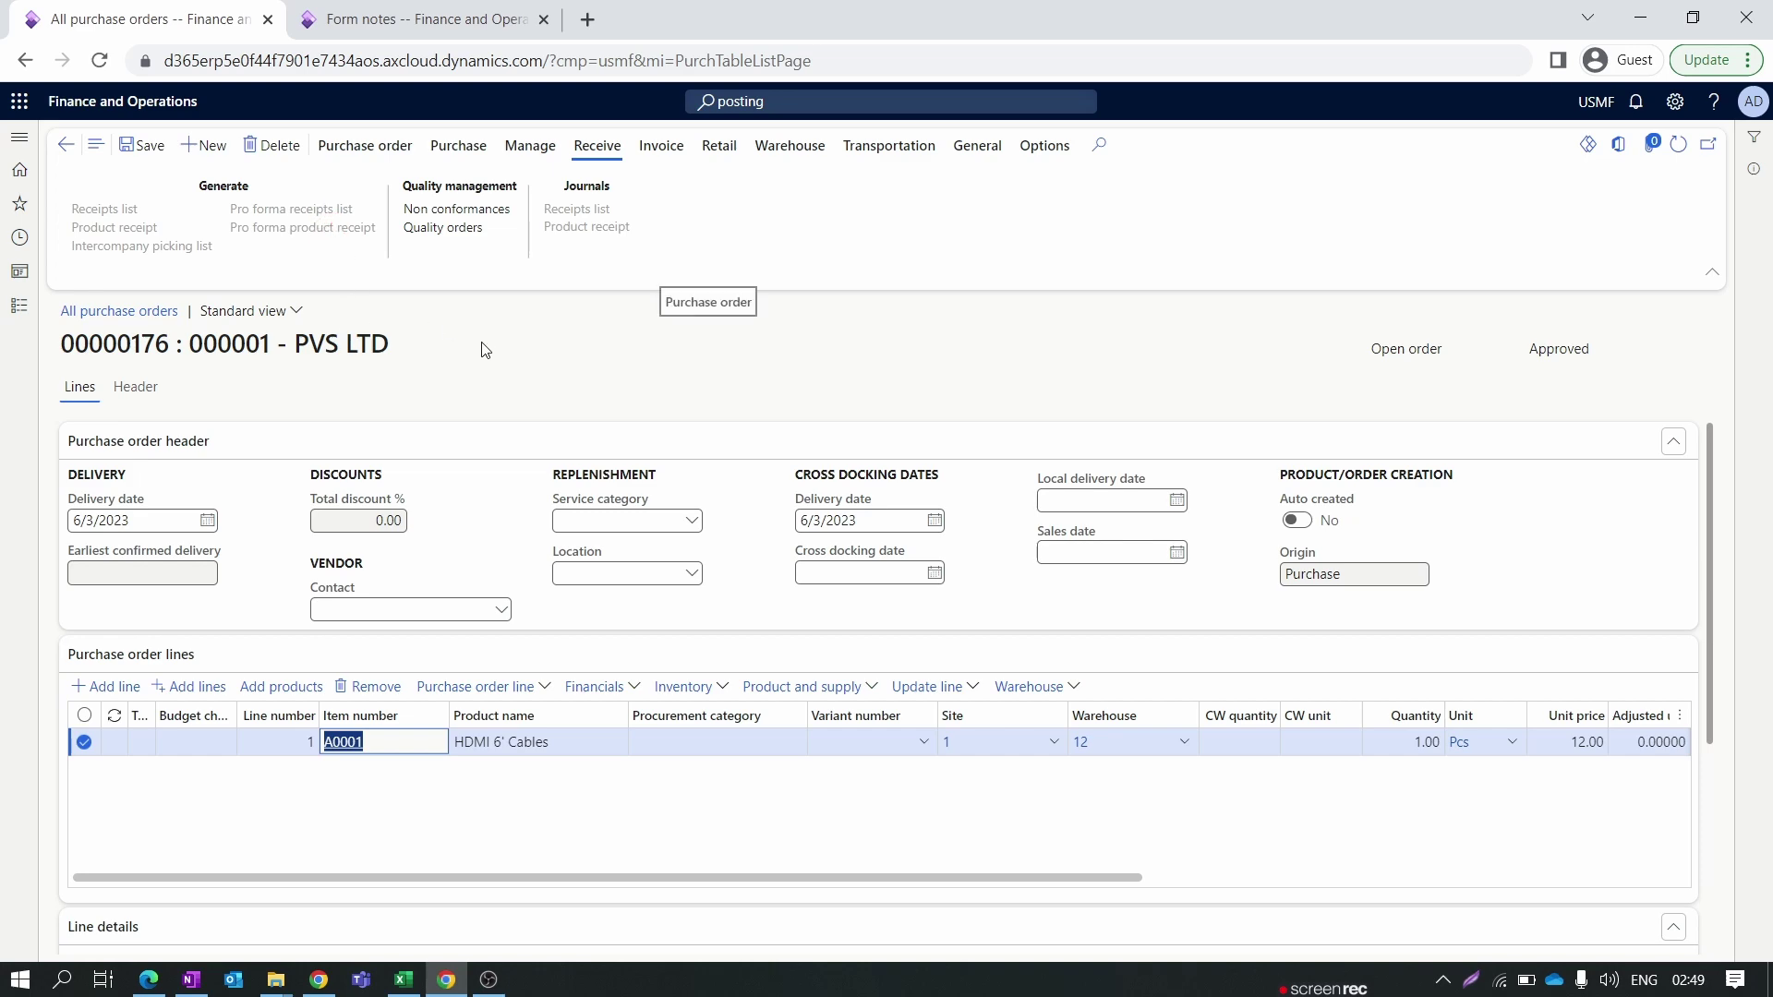
left_click(1632, 353)
left_click(1443, 441)
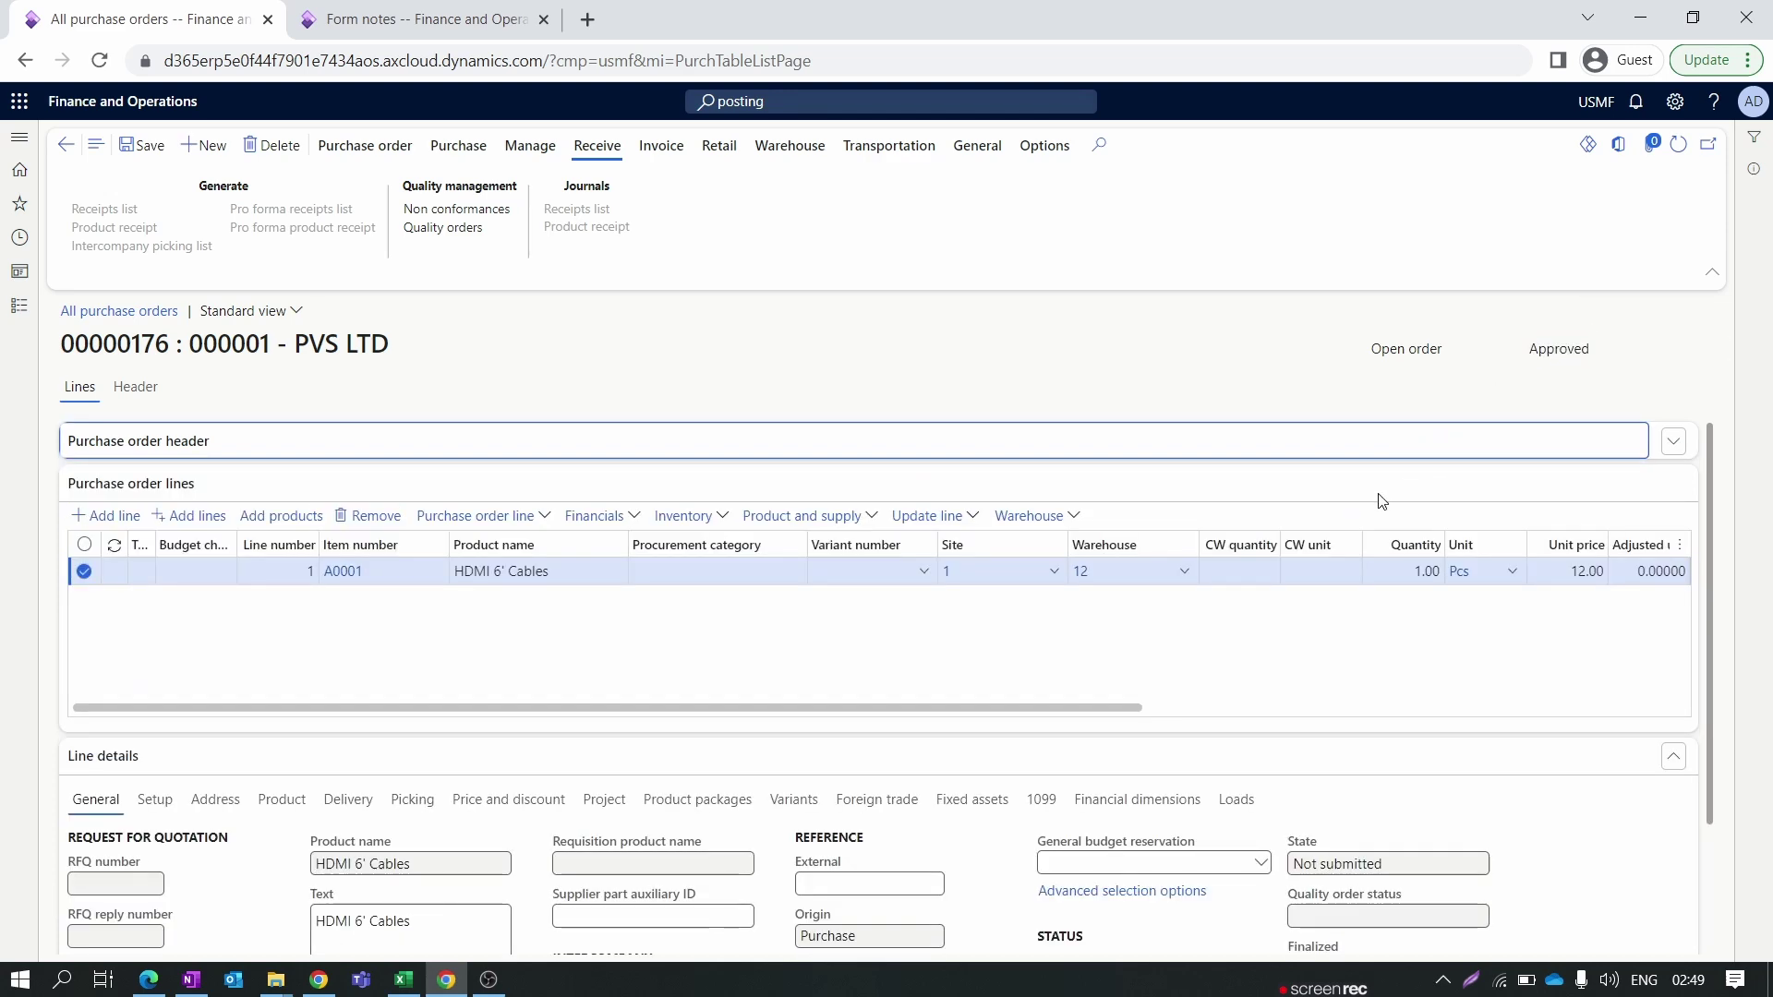
left_click(1389, 451)
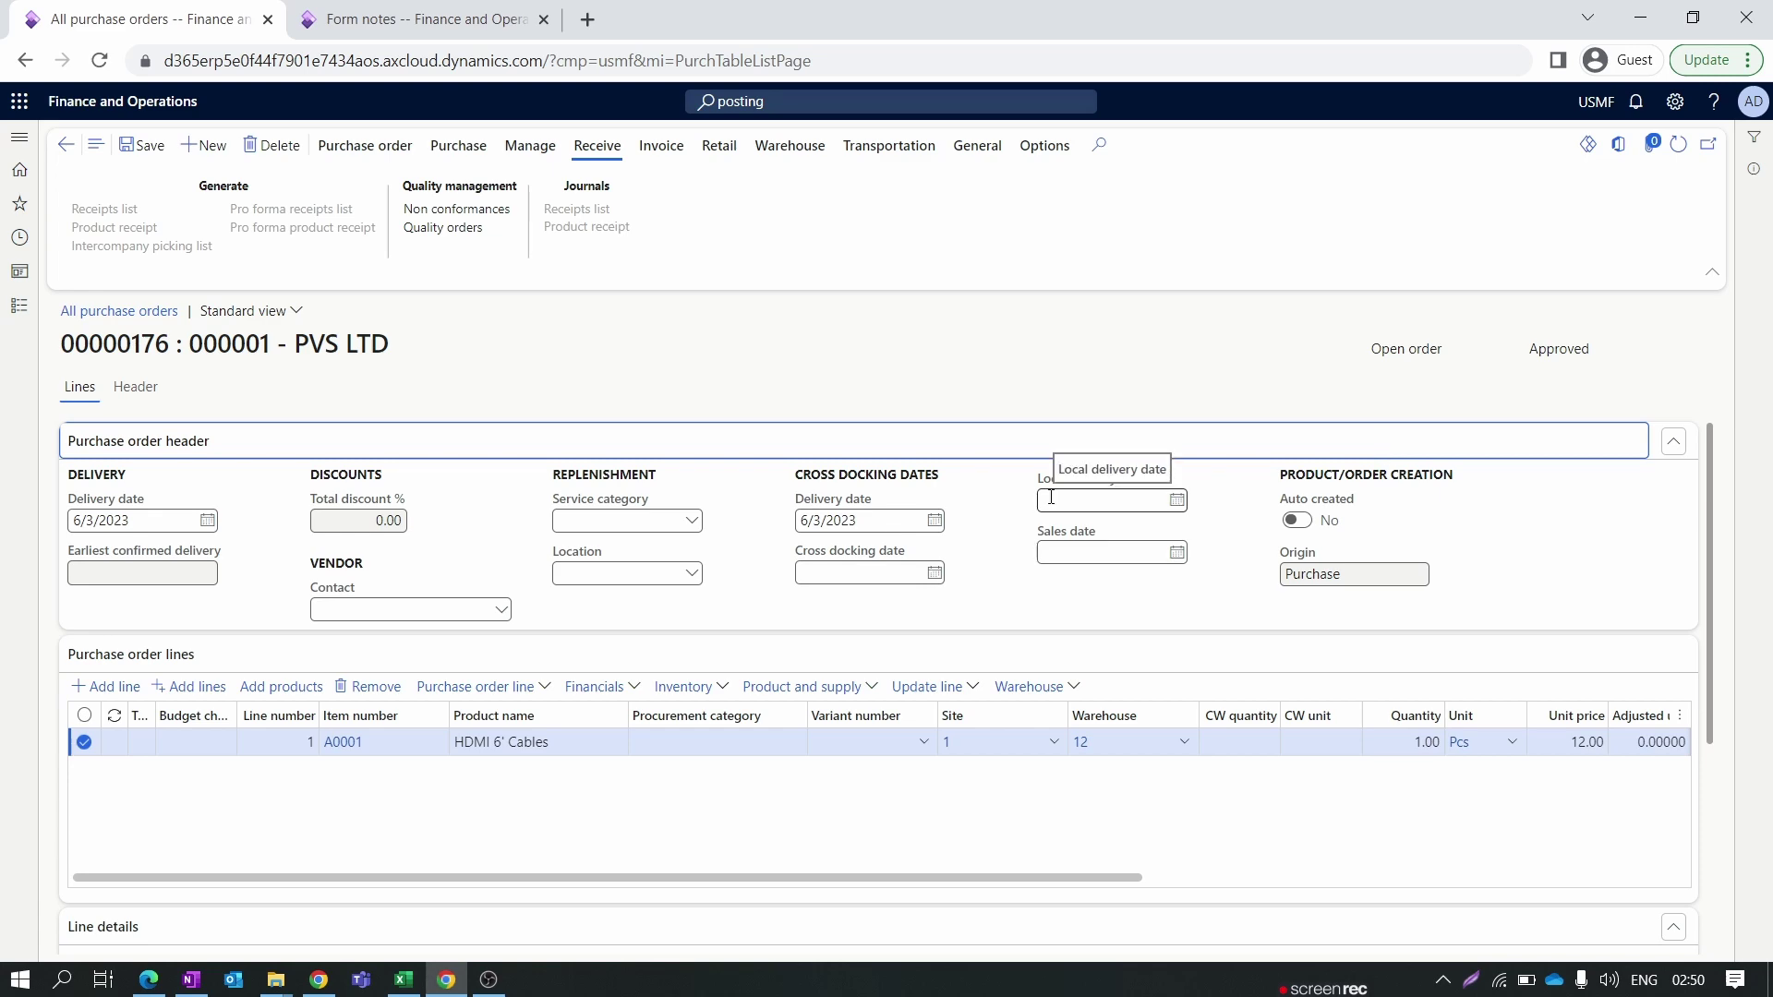
Start a purchase inquiry for the order with Print purchase inquiry and Use print management destination both set to Yes.
left_click(458, 146)
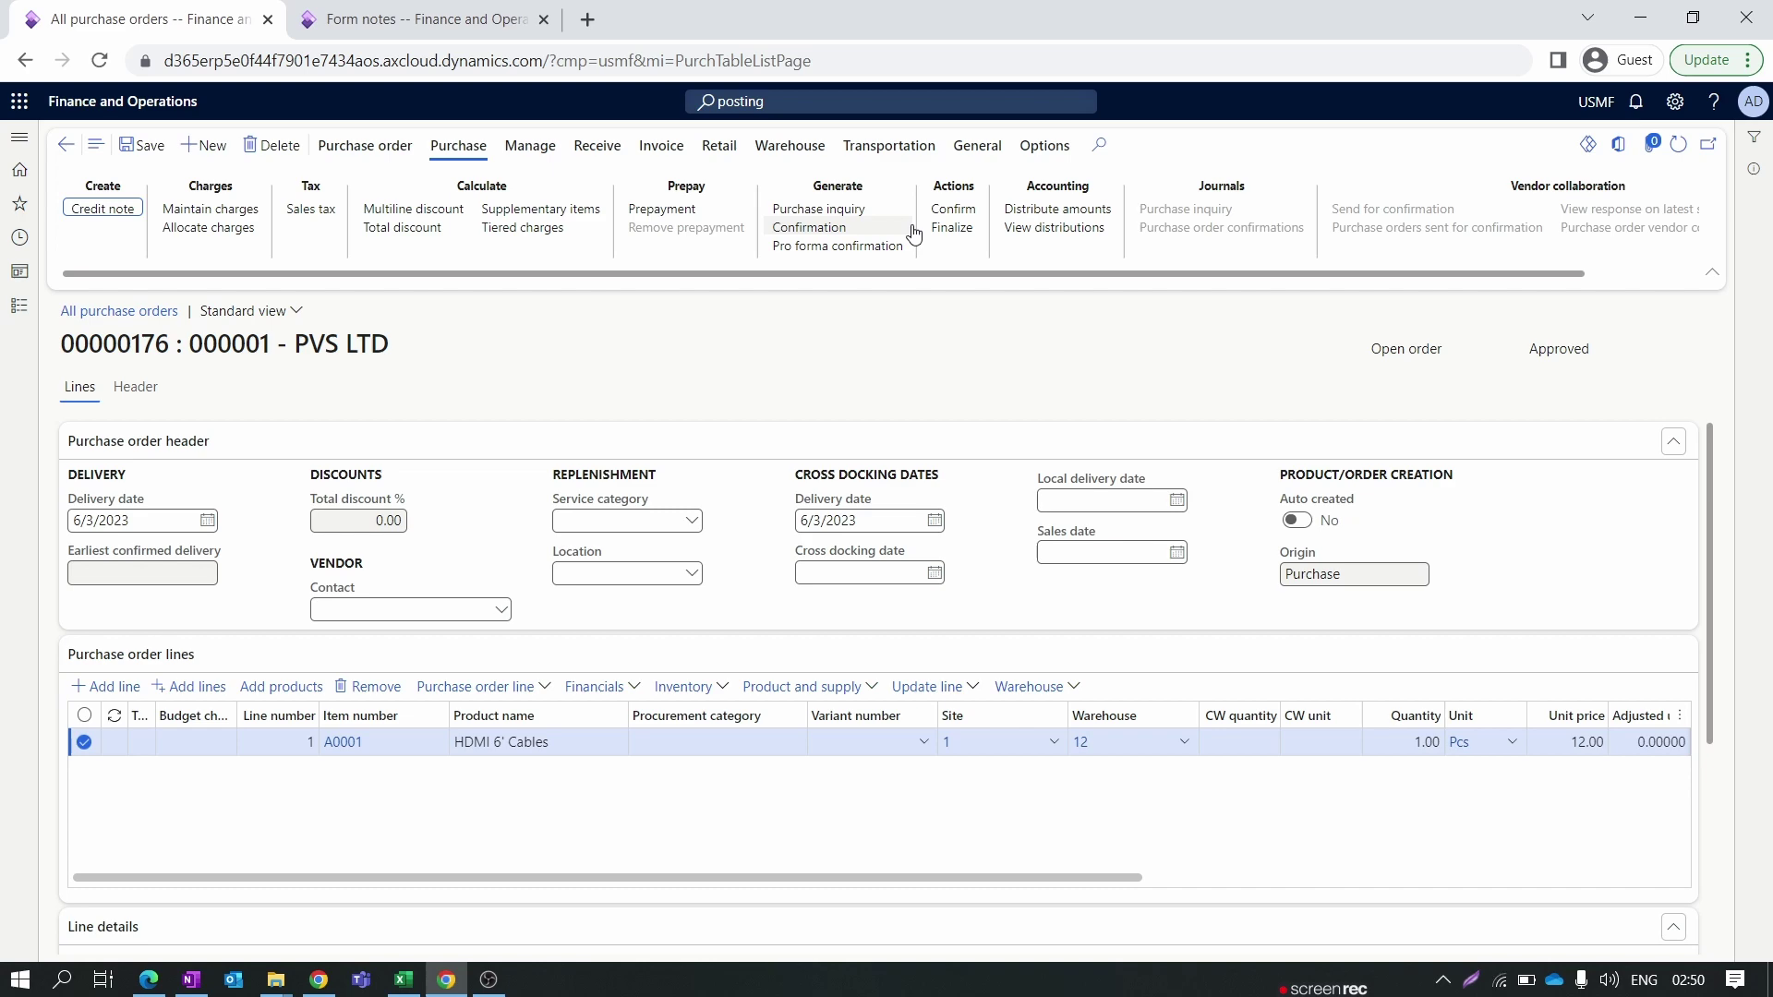
left_click(844, 212)
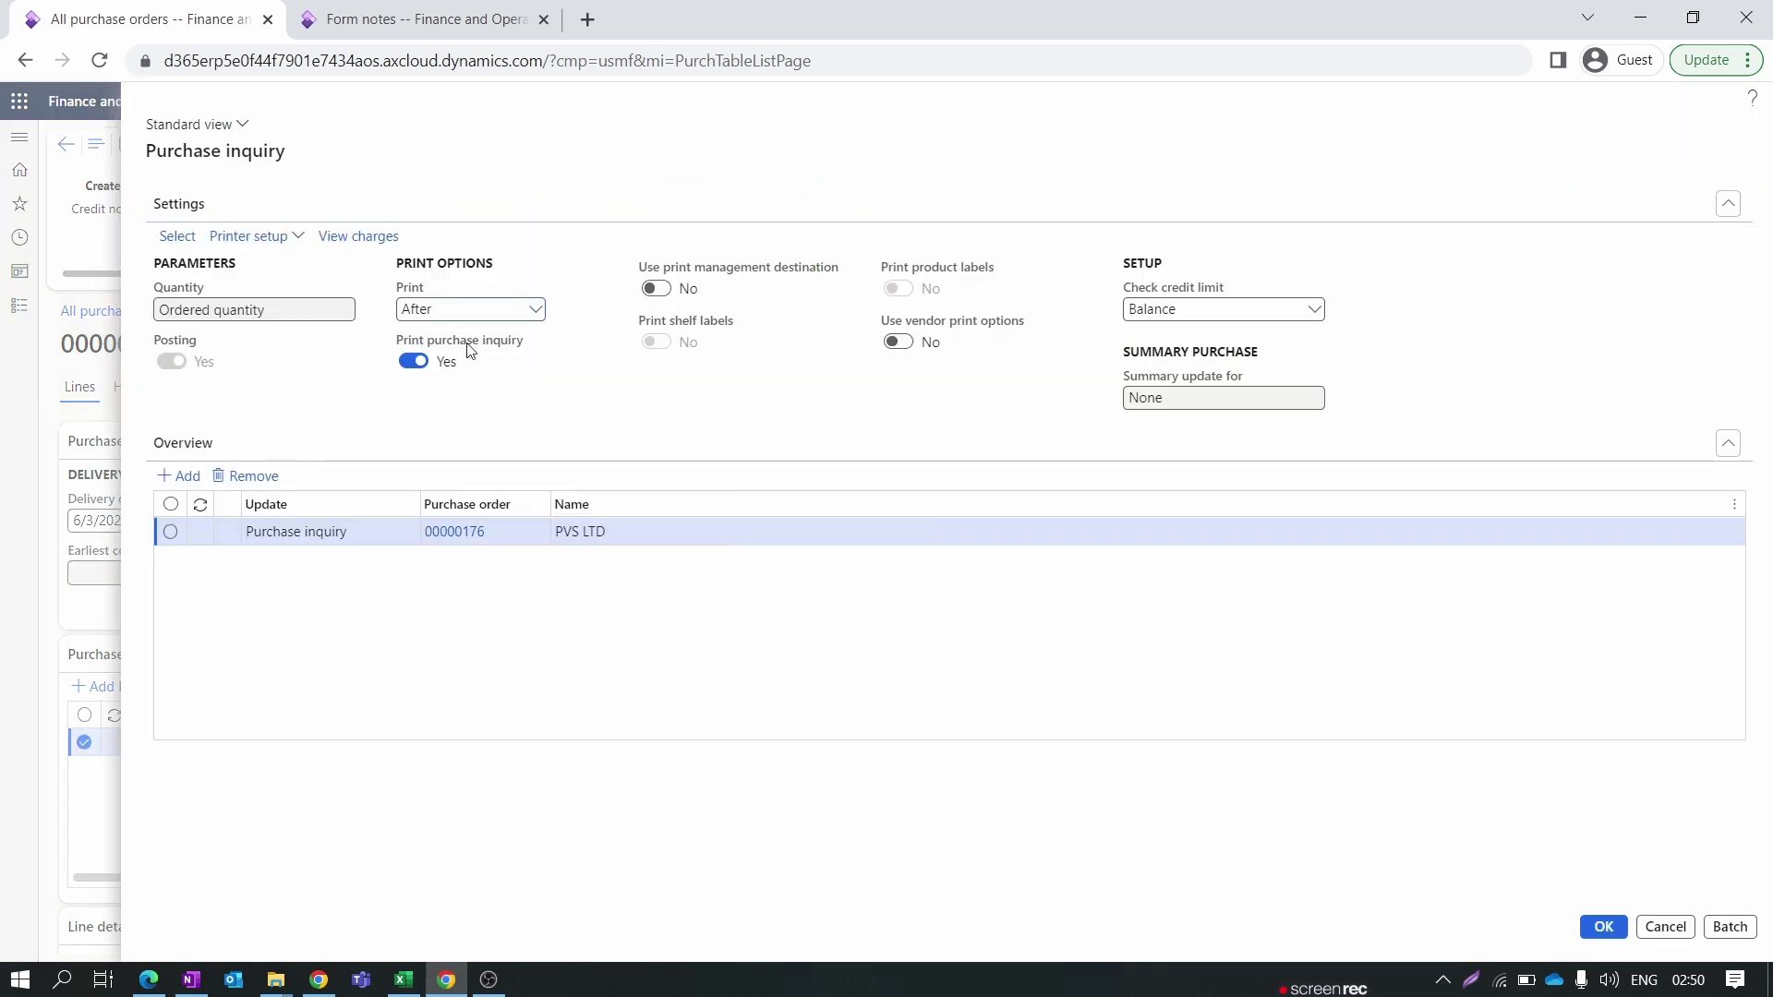
left_click(414, 363)
left_click(424, 368)
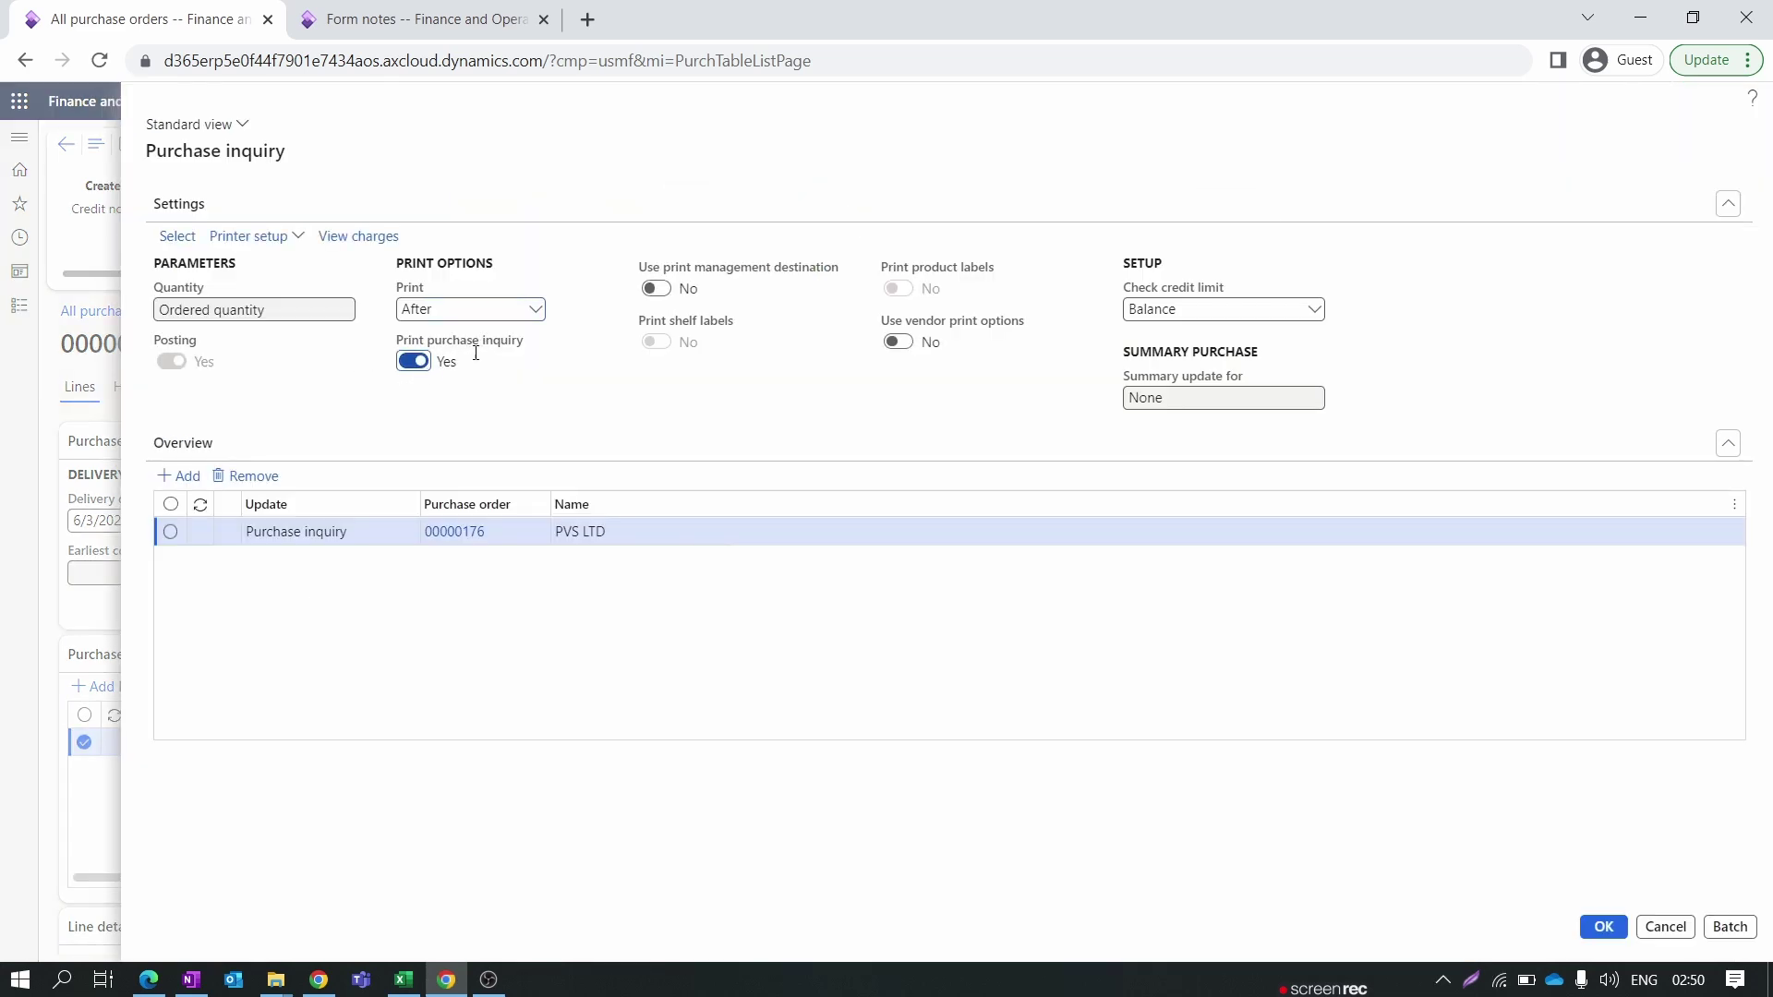
left_click(658, 290)
mouse_move(527, 346)
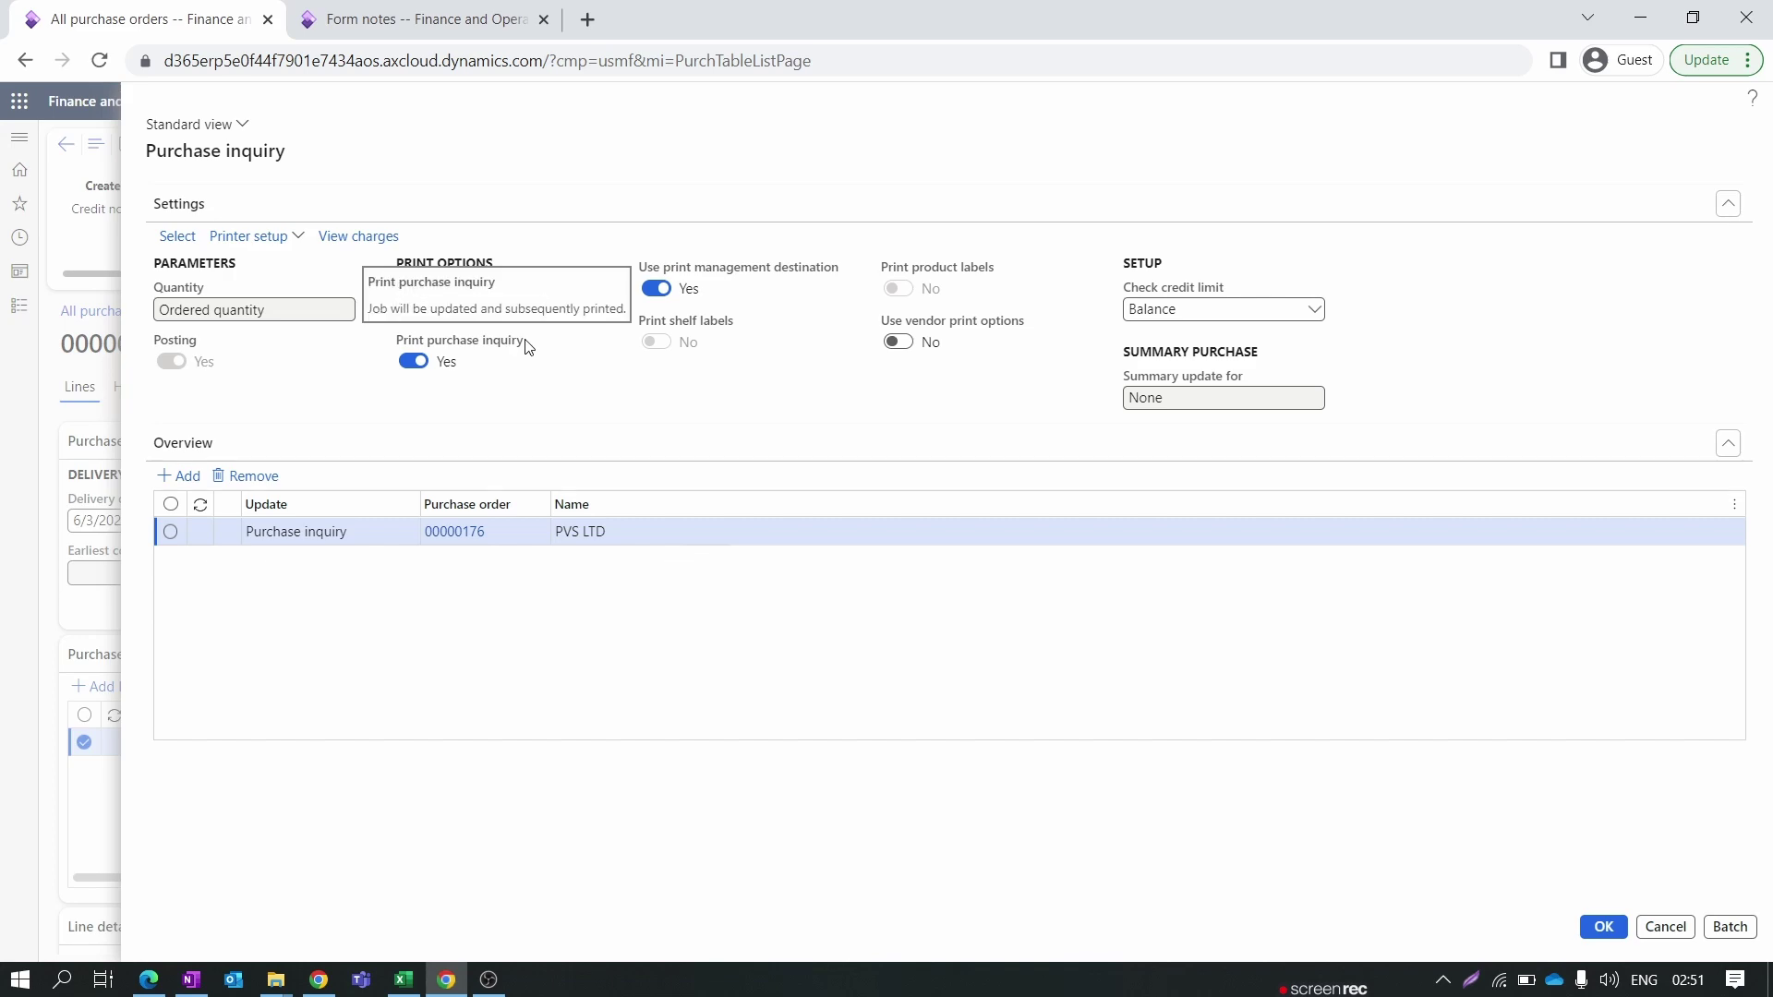
Examine the email print destination settings for the purchase inquiry and close them without saving.
left_click(282, 237)
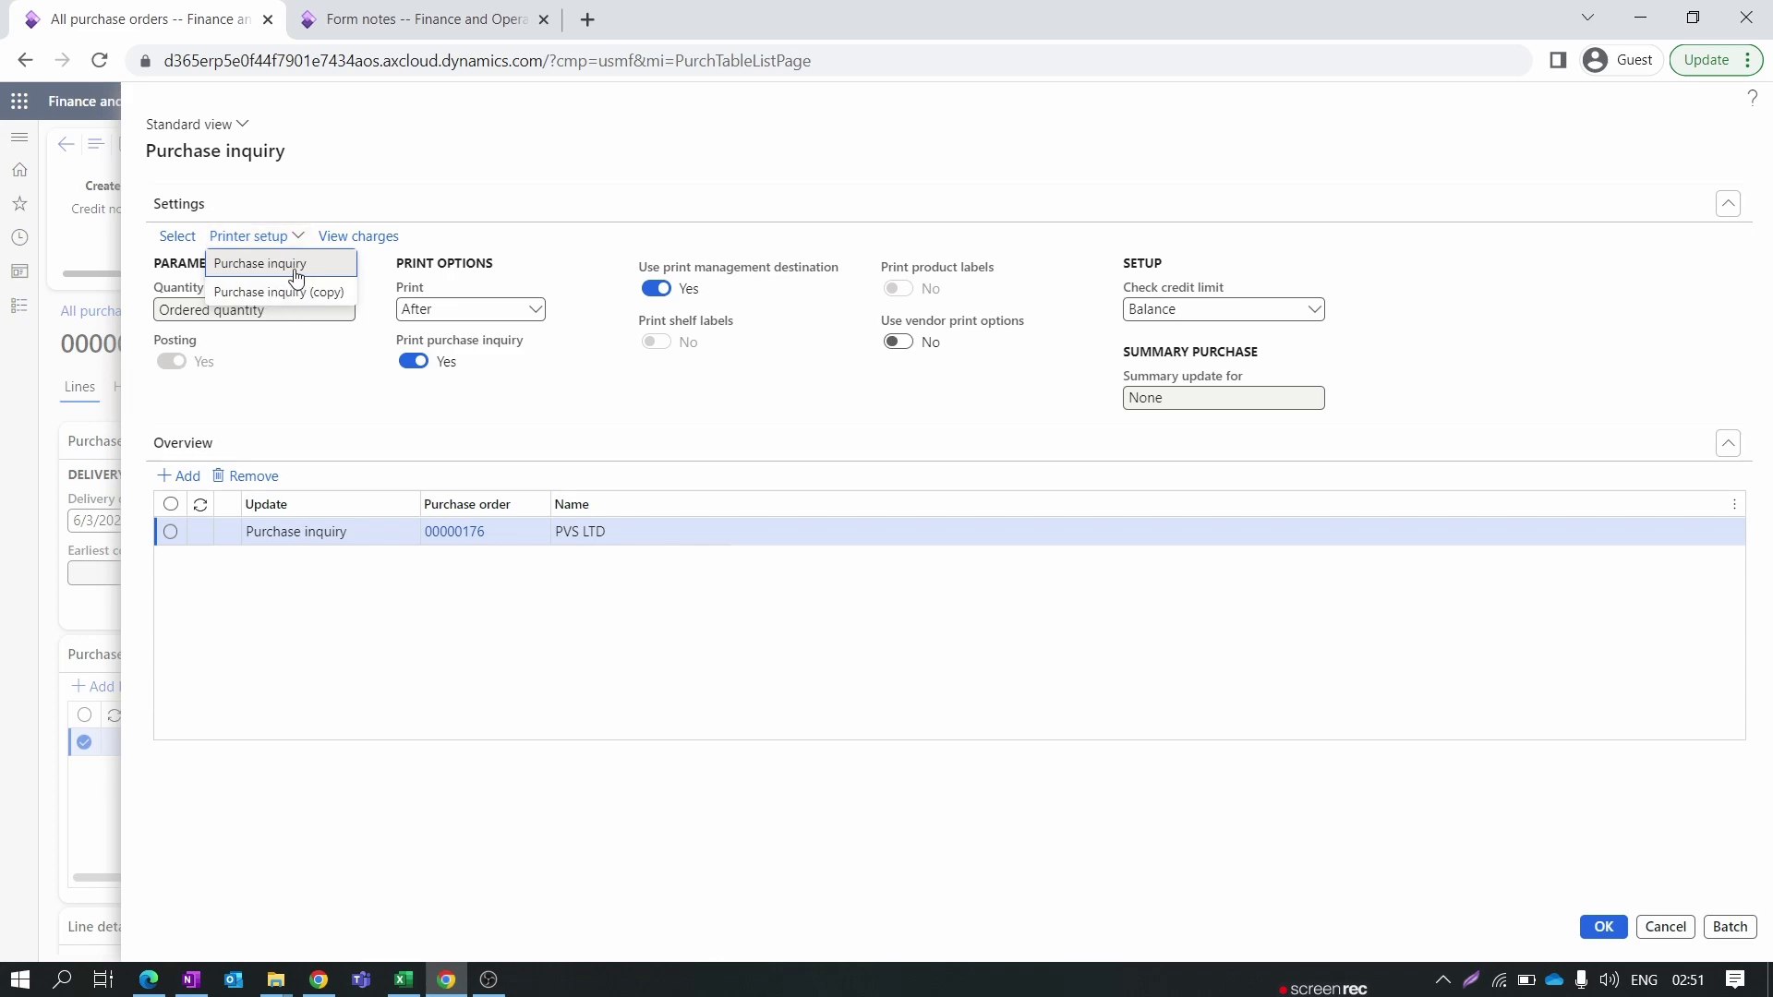
left_click(293, 265)
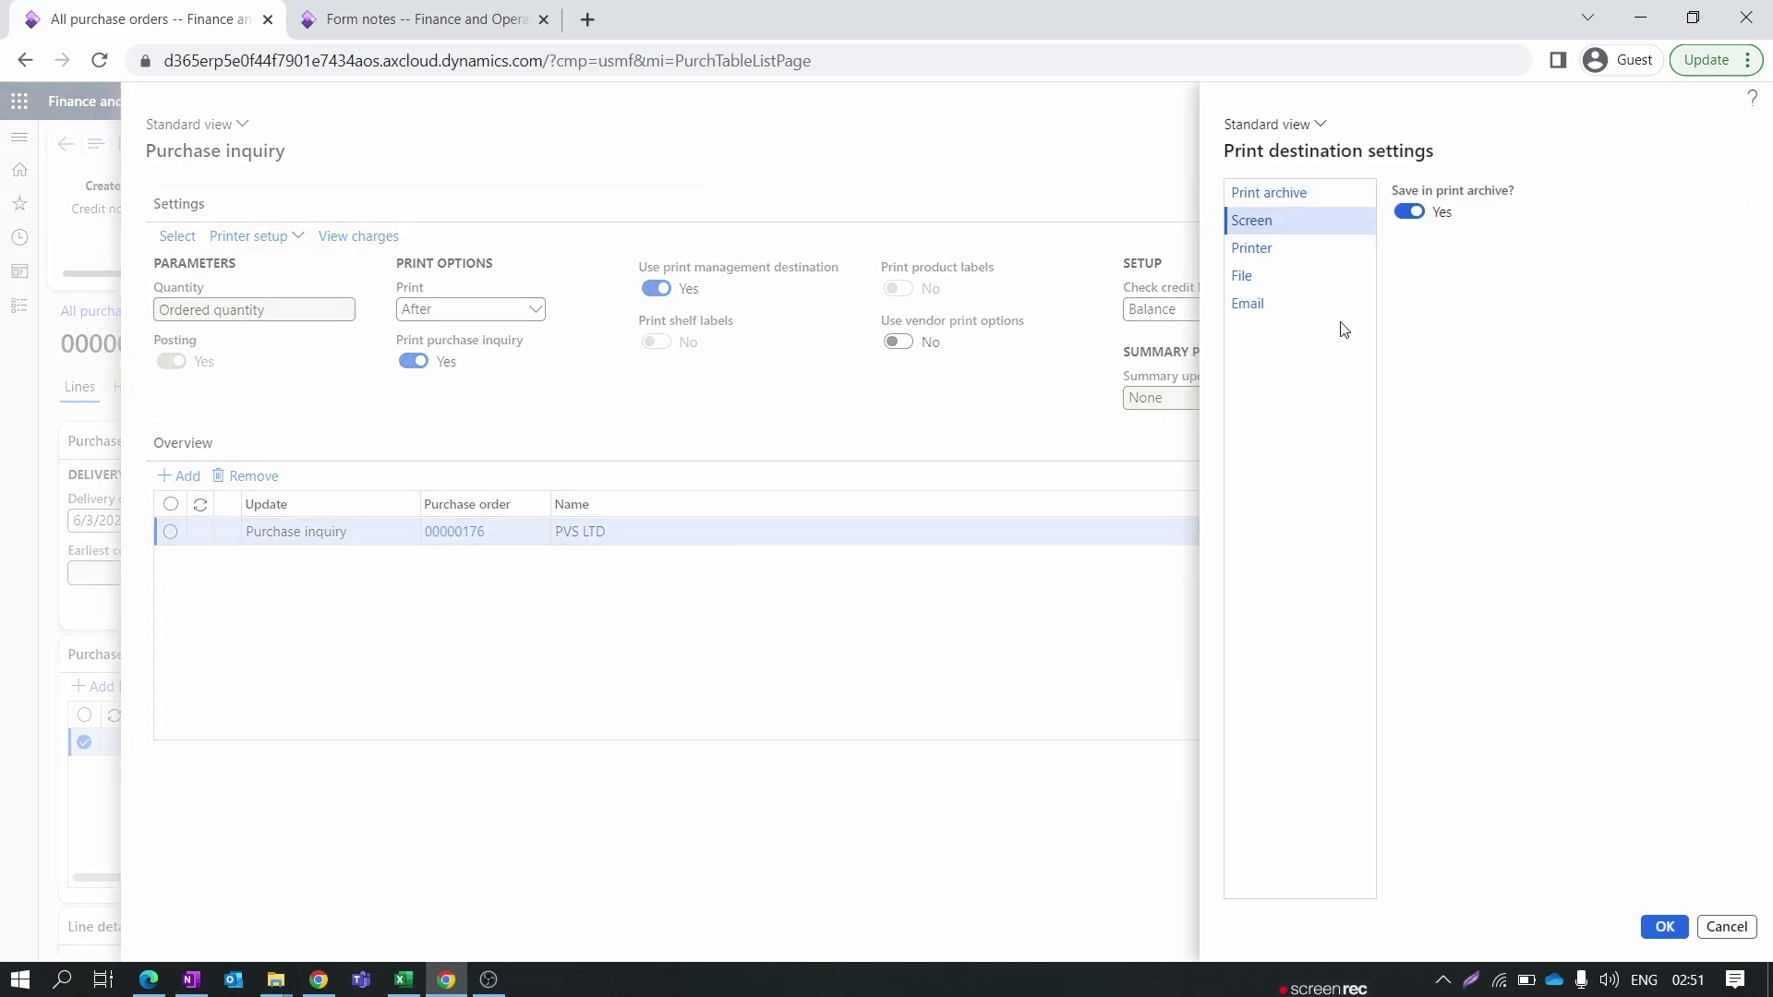
left_click(1321, 305)
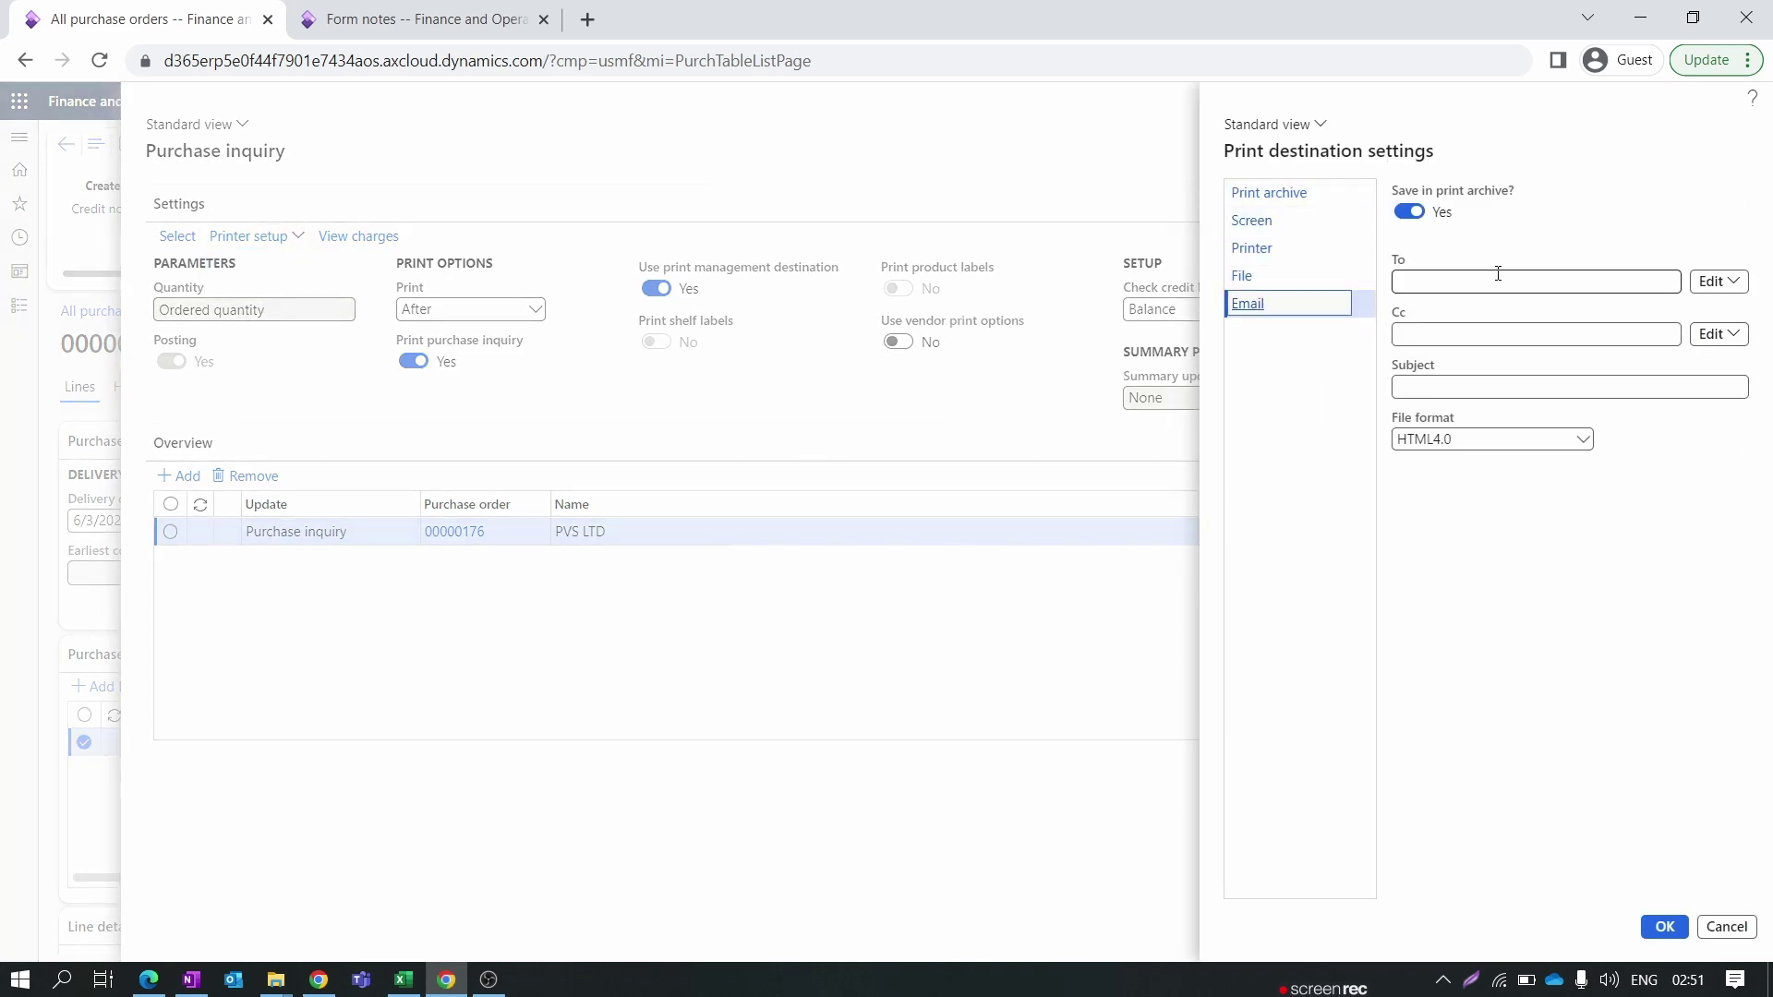
left_click(1493, 280)
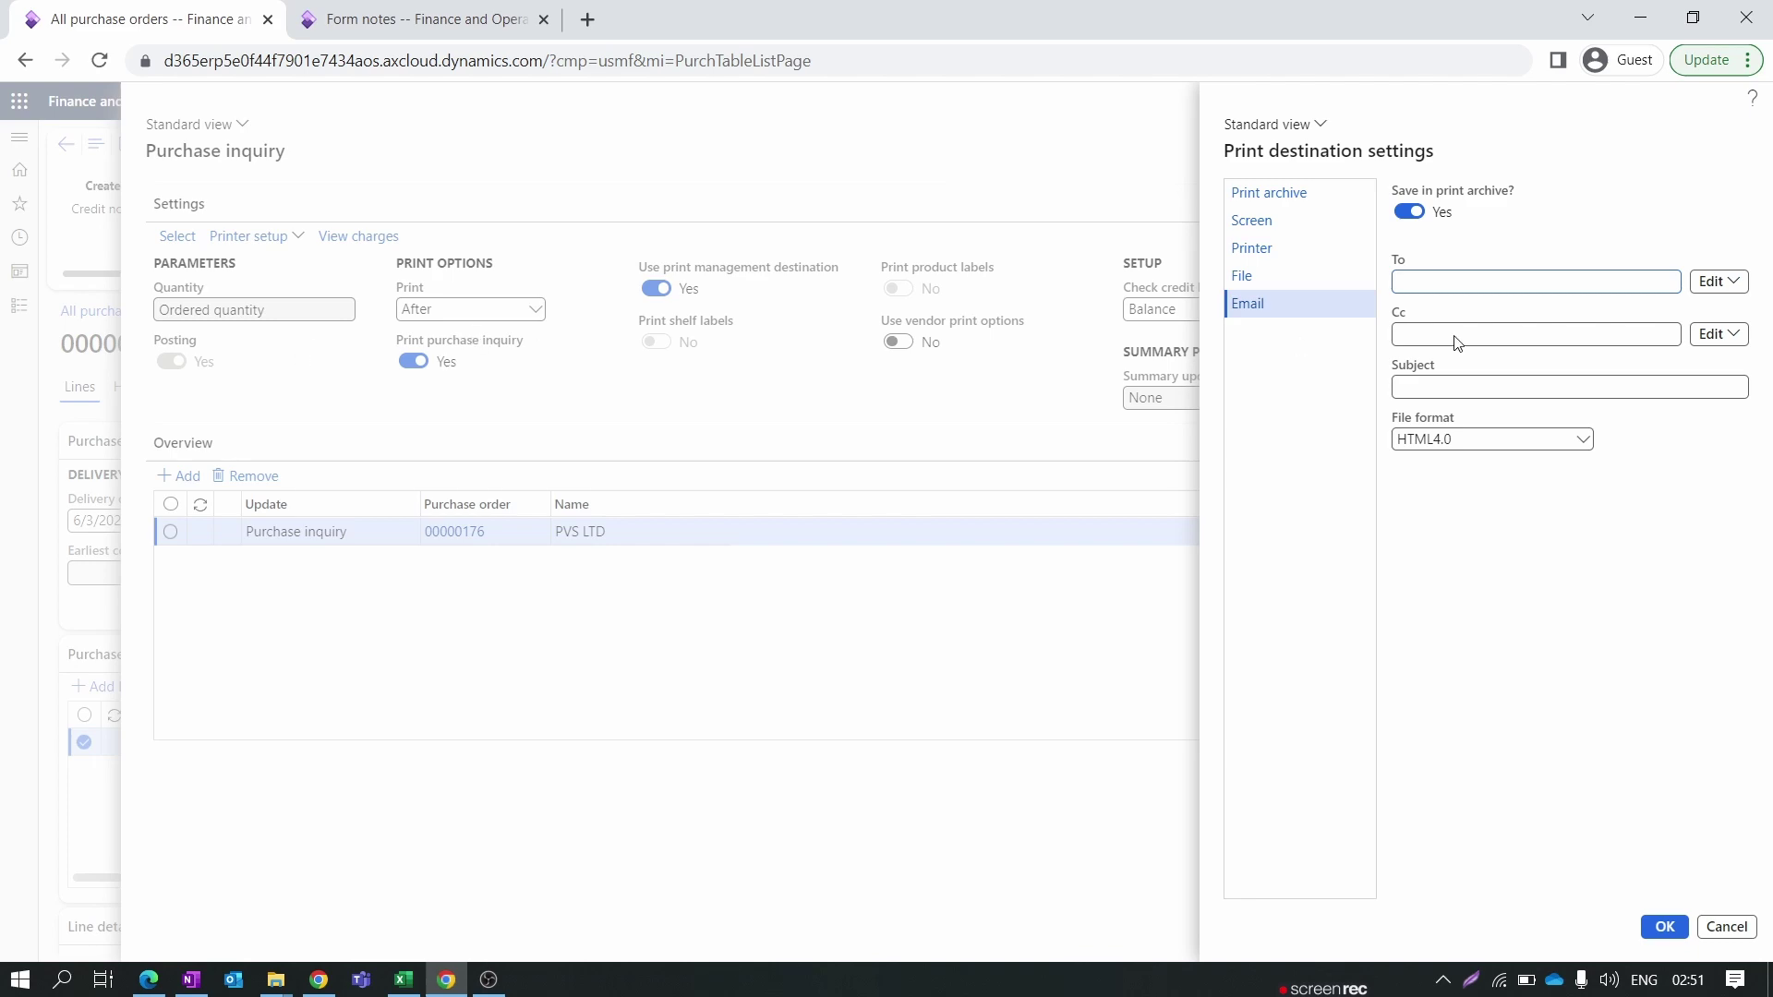
left_click(1725, 926)
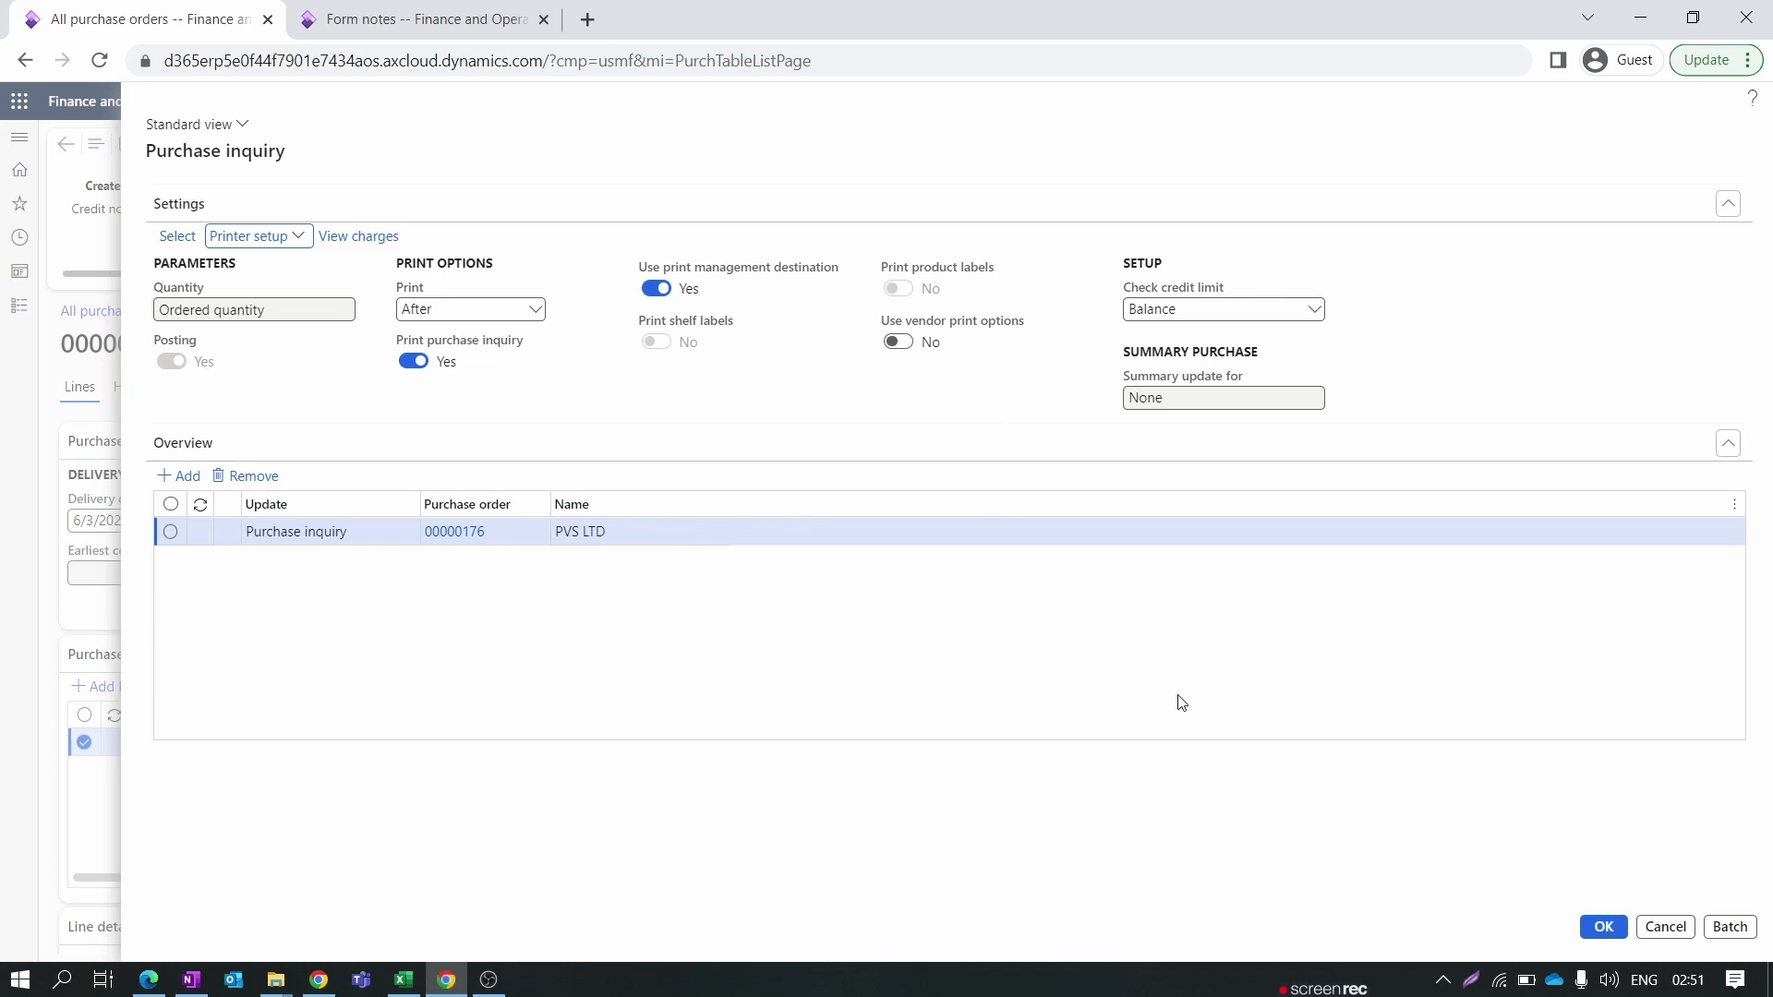
Generate the purchase inquiry and dismiss the notification.
left_click(1603, 928)
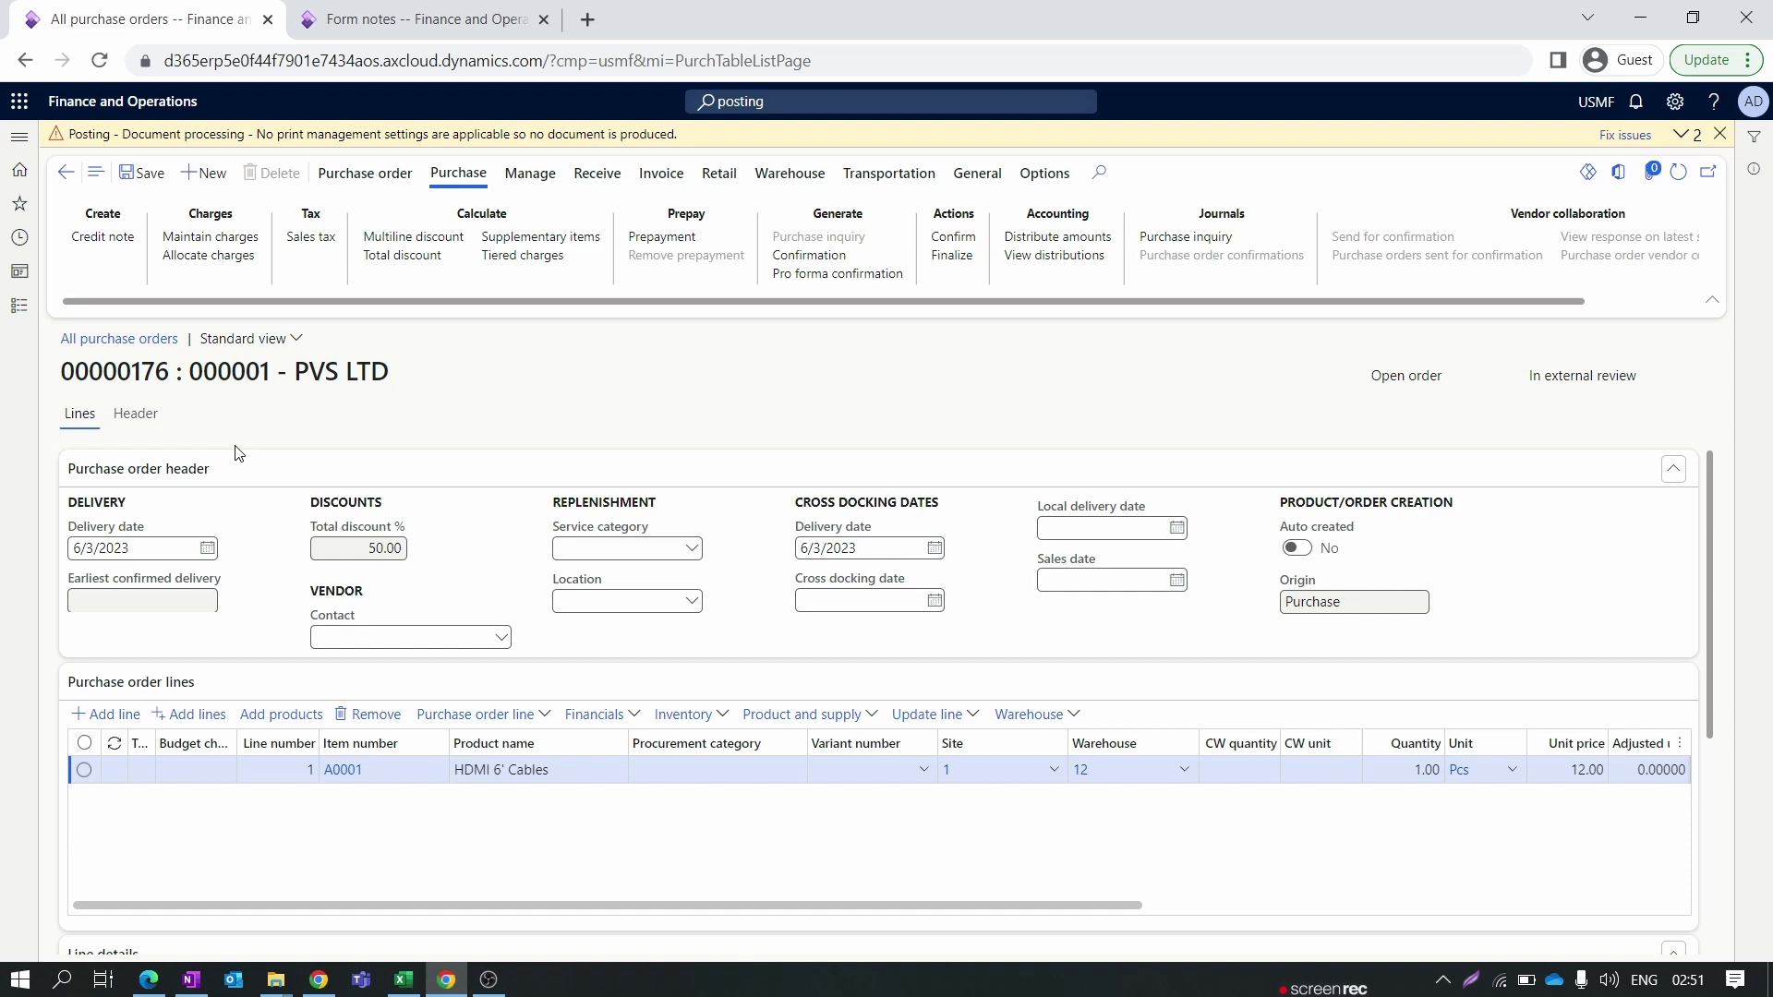
left_click(1718, 136)
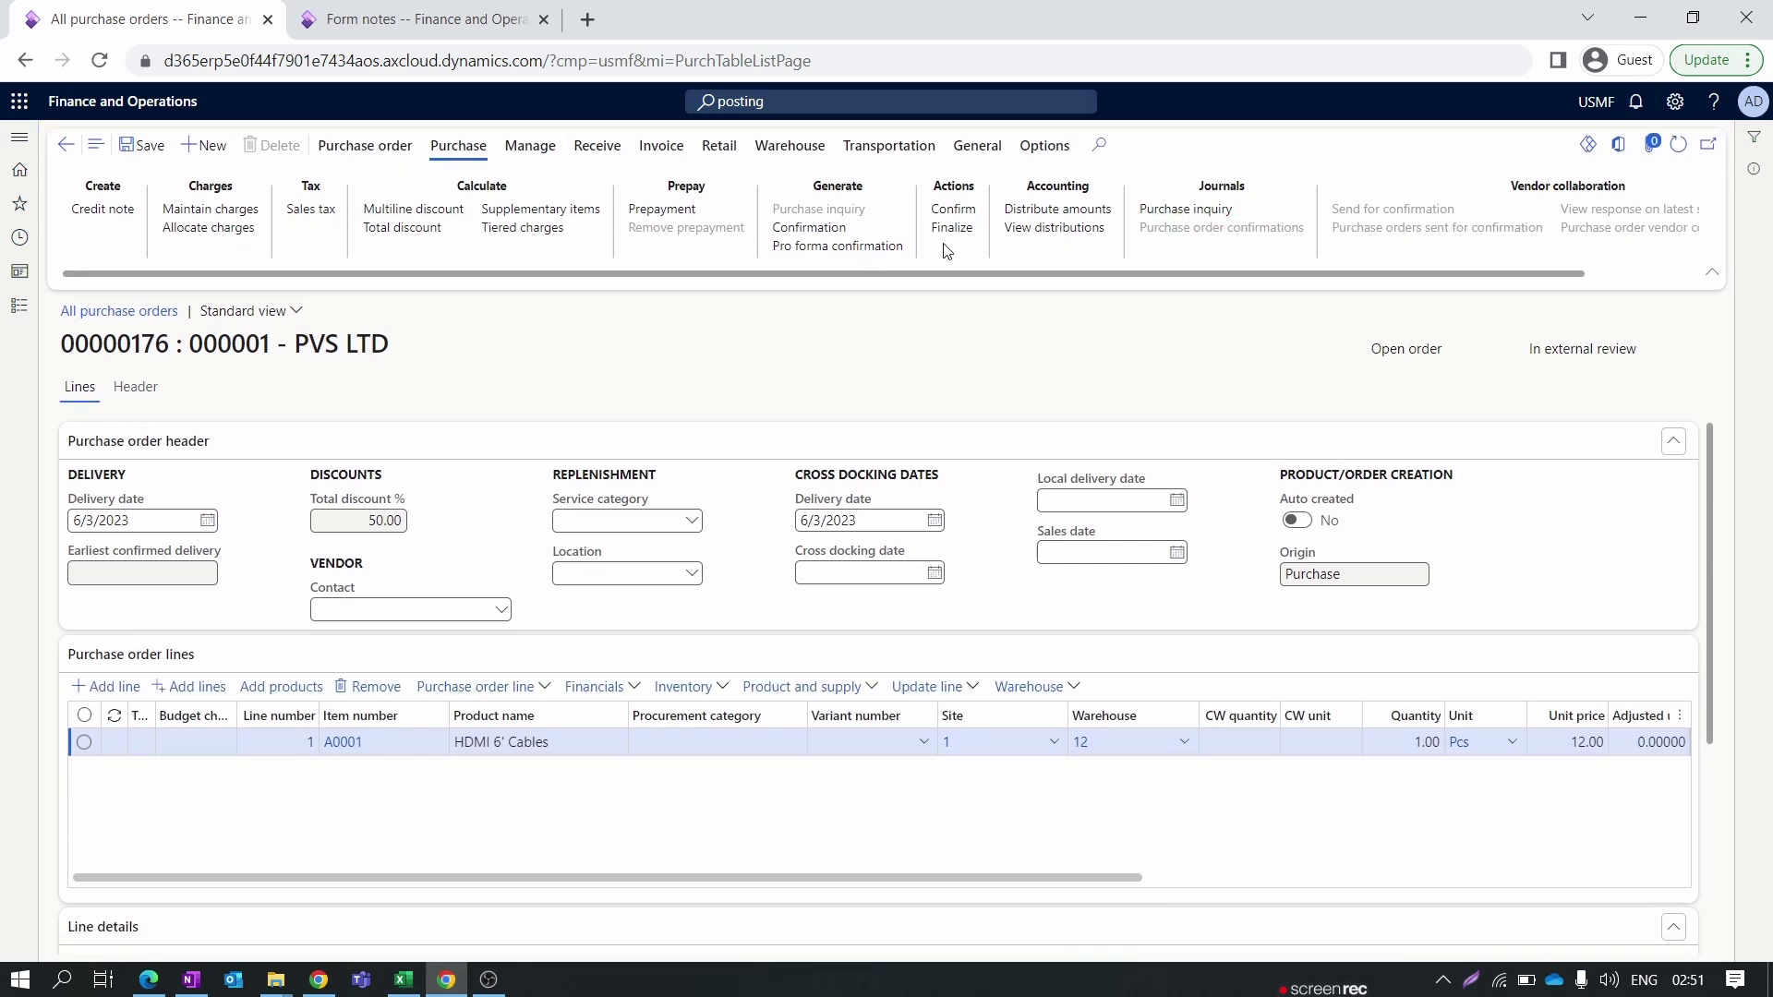
View the original document from the order's purchase inquiry journal and return to the purchase order.
scroll(1201, 226, "right", 2)
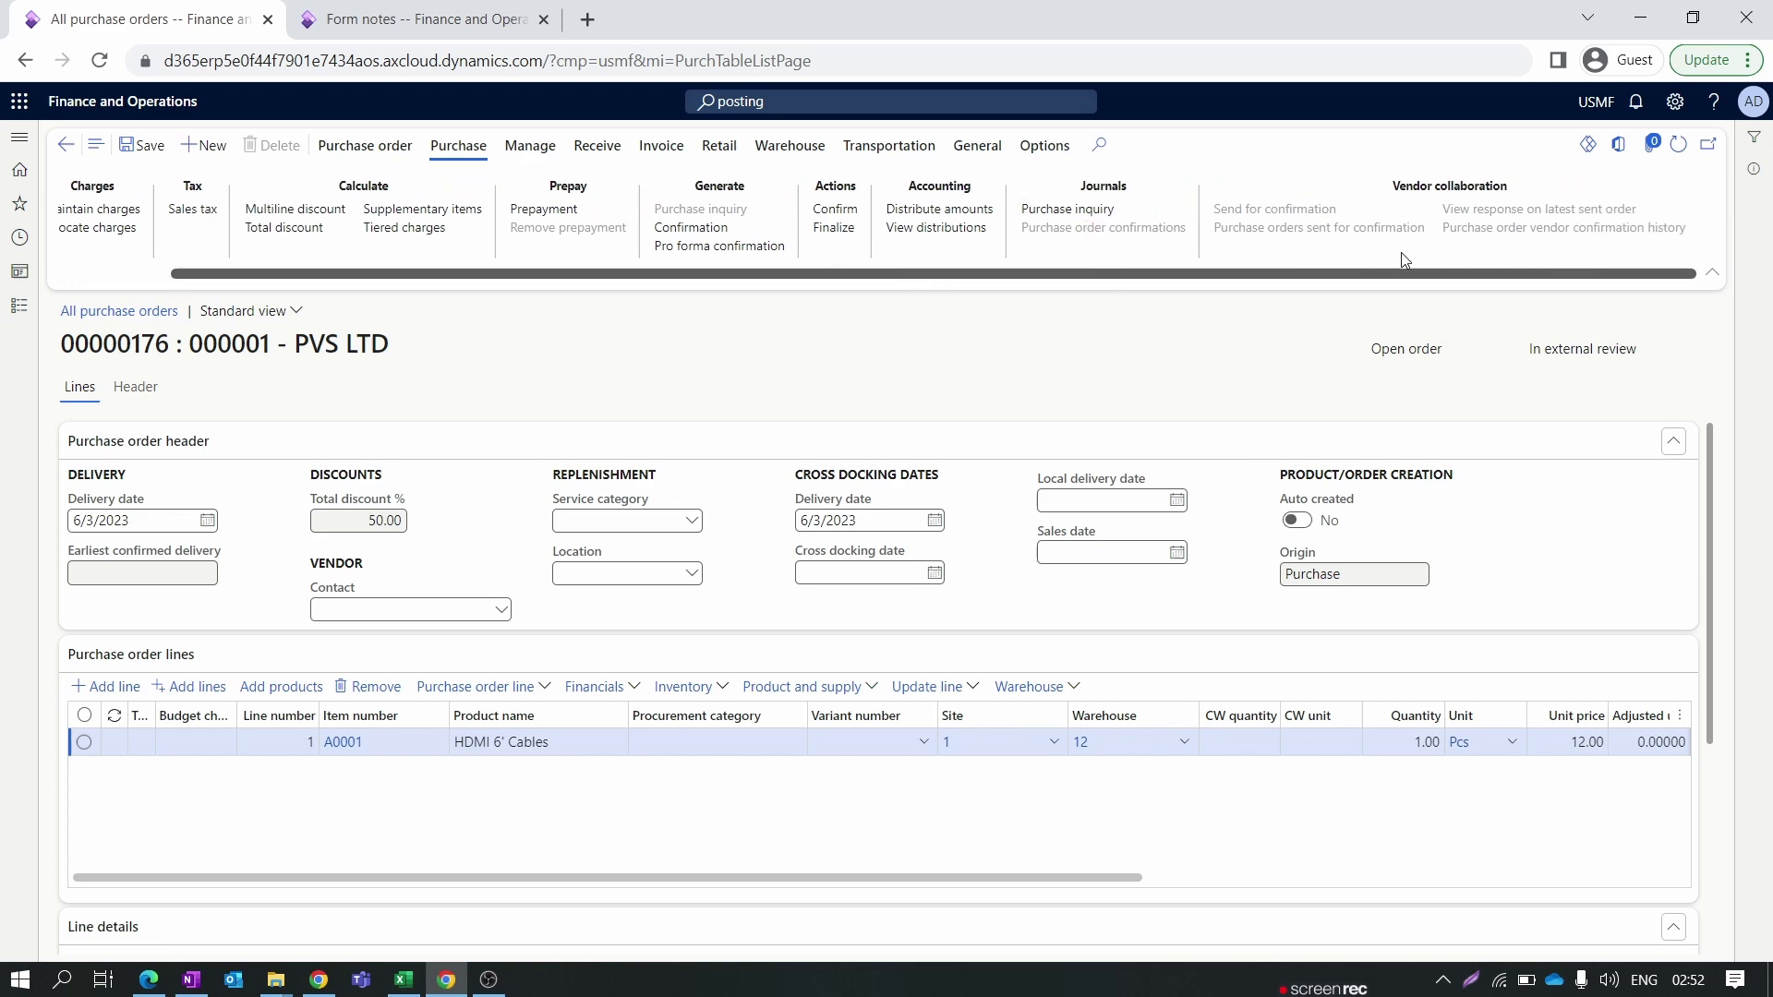
left_click(1115, 219)
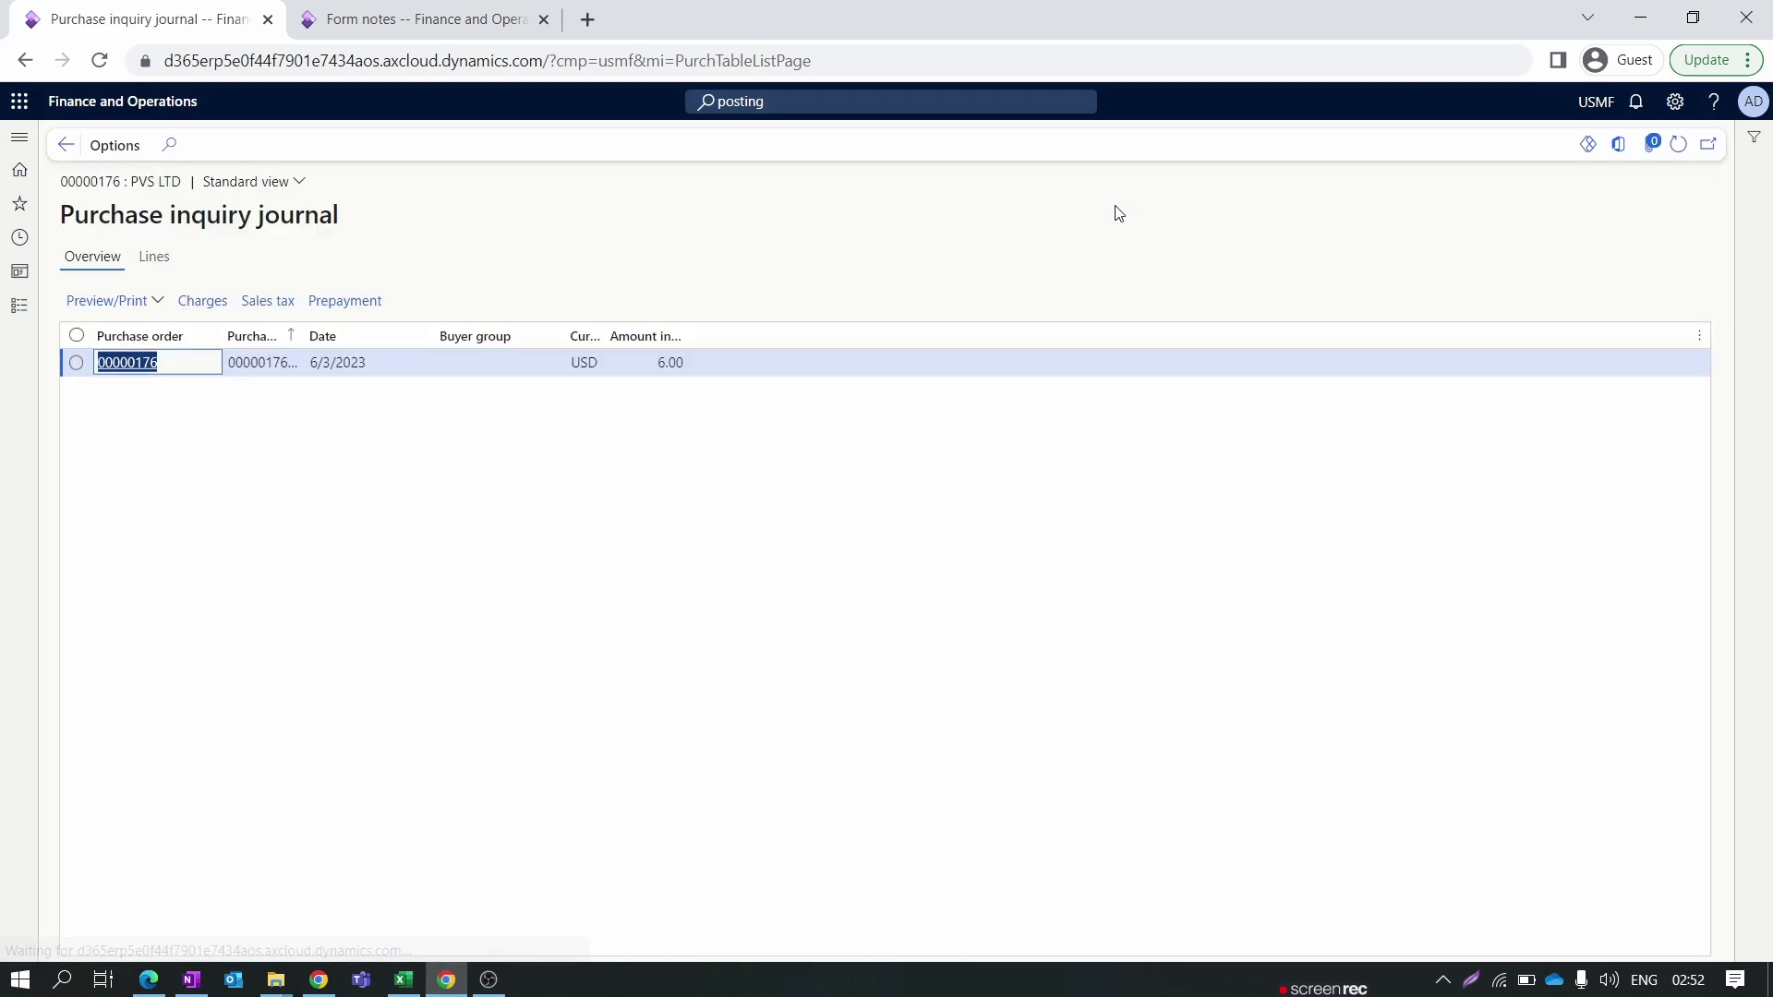
left_click(122, 302)
left_click(159, 360)
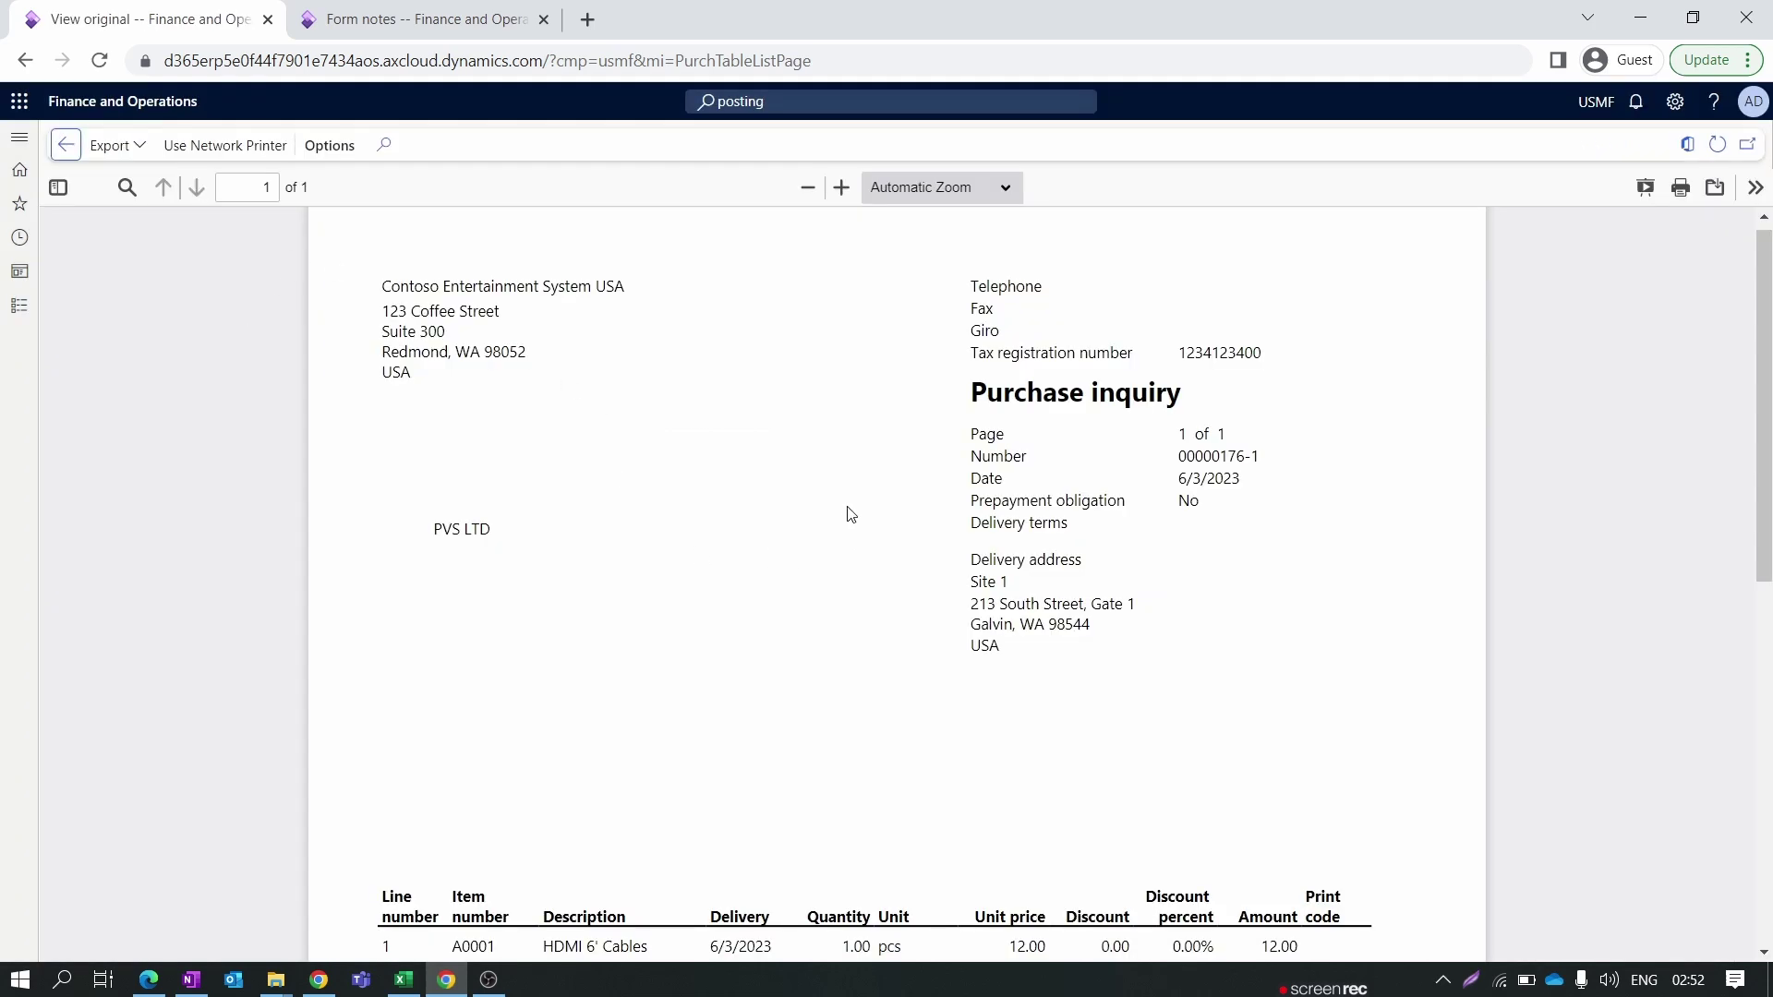
scroll(851, 535, "down", 10)
scroll(850, 554, "up", 10)
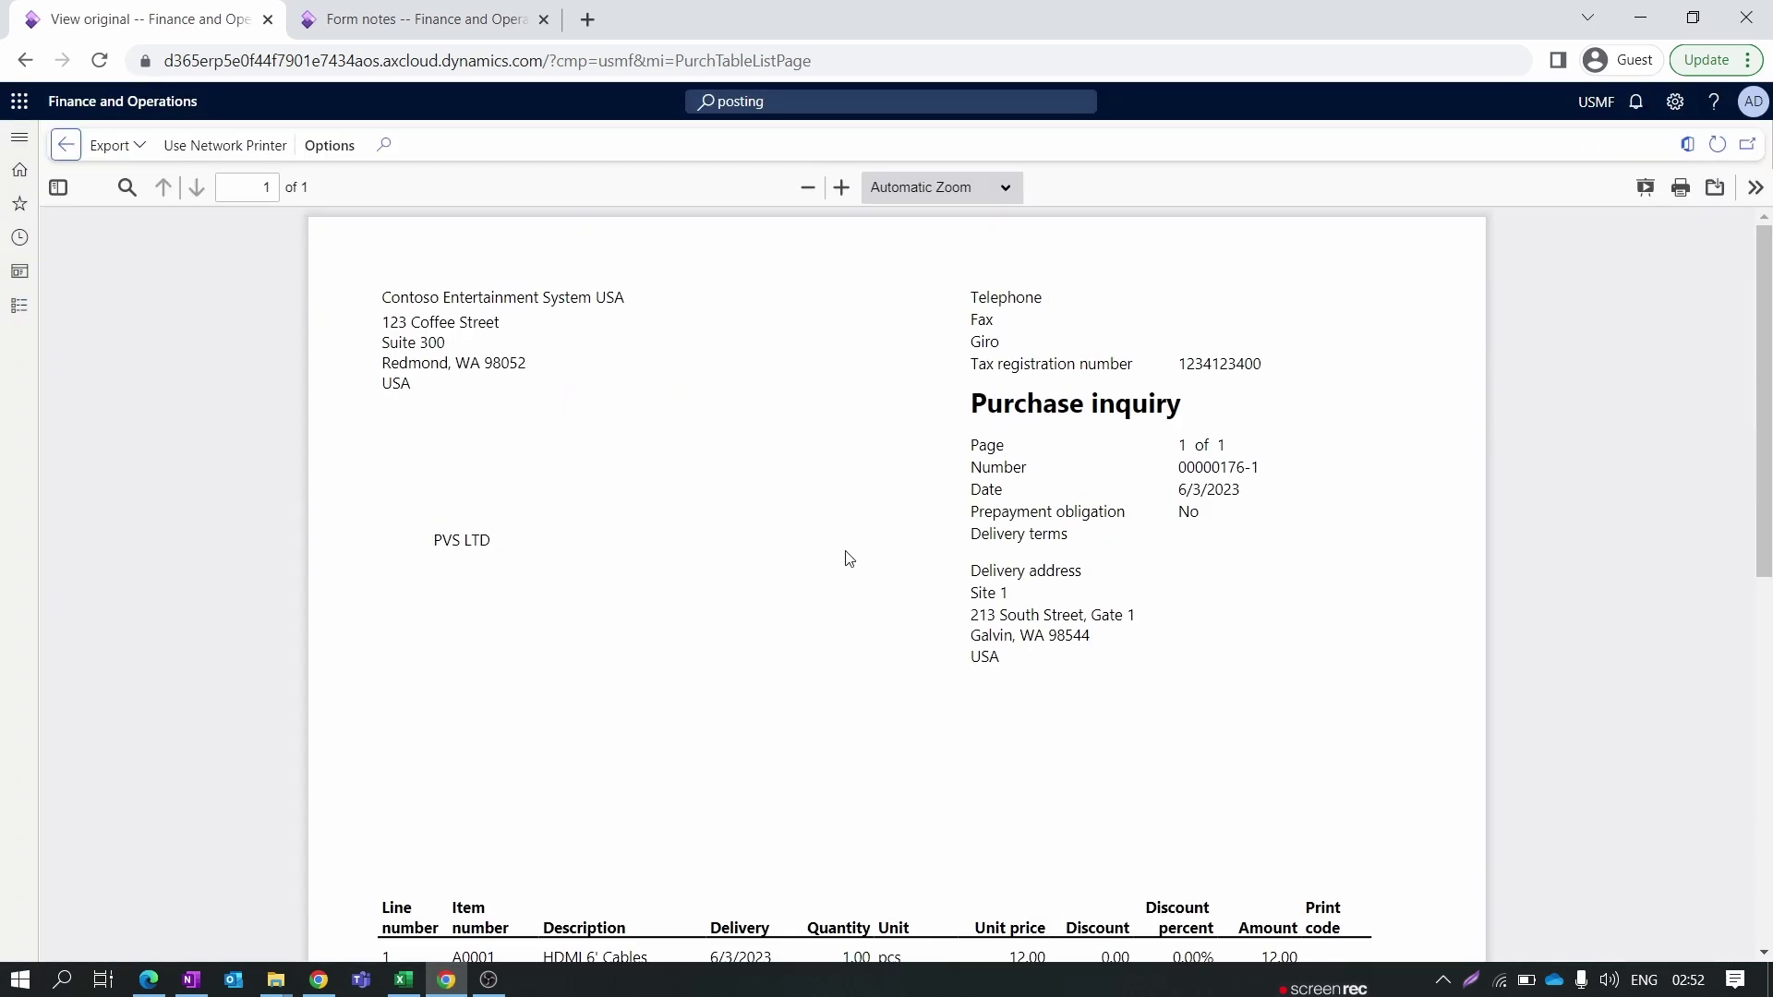
scroll(450, 253, "down", 10)
left_click(65, 145)
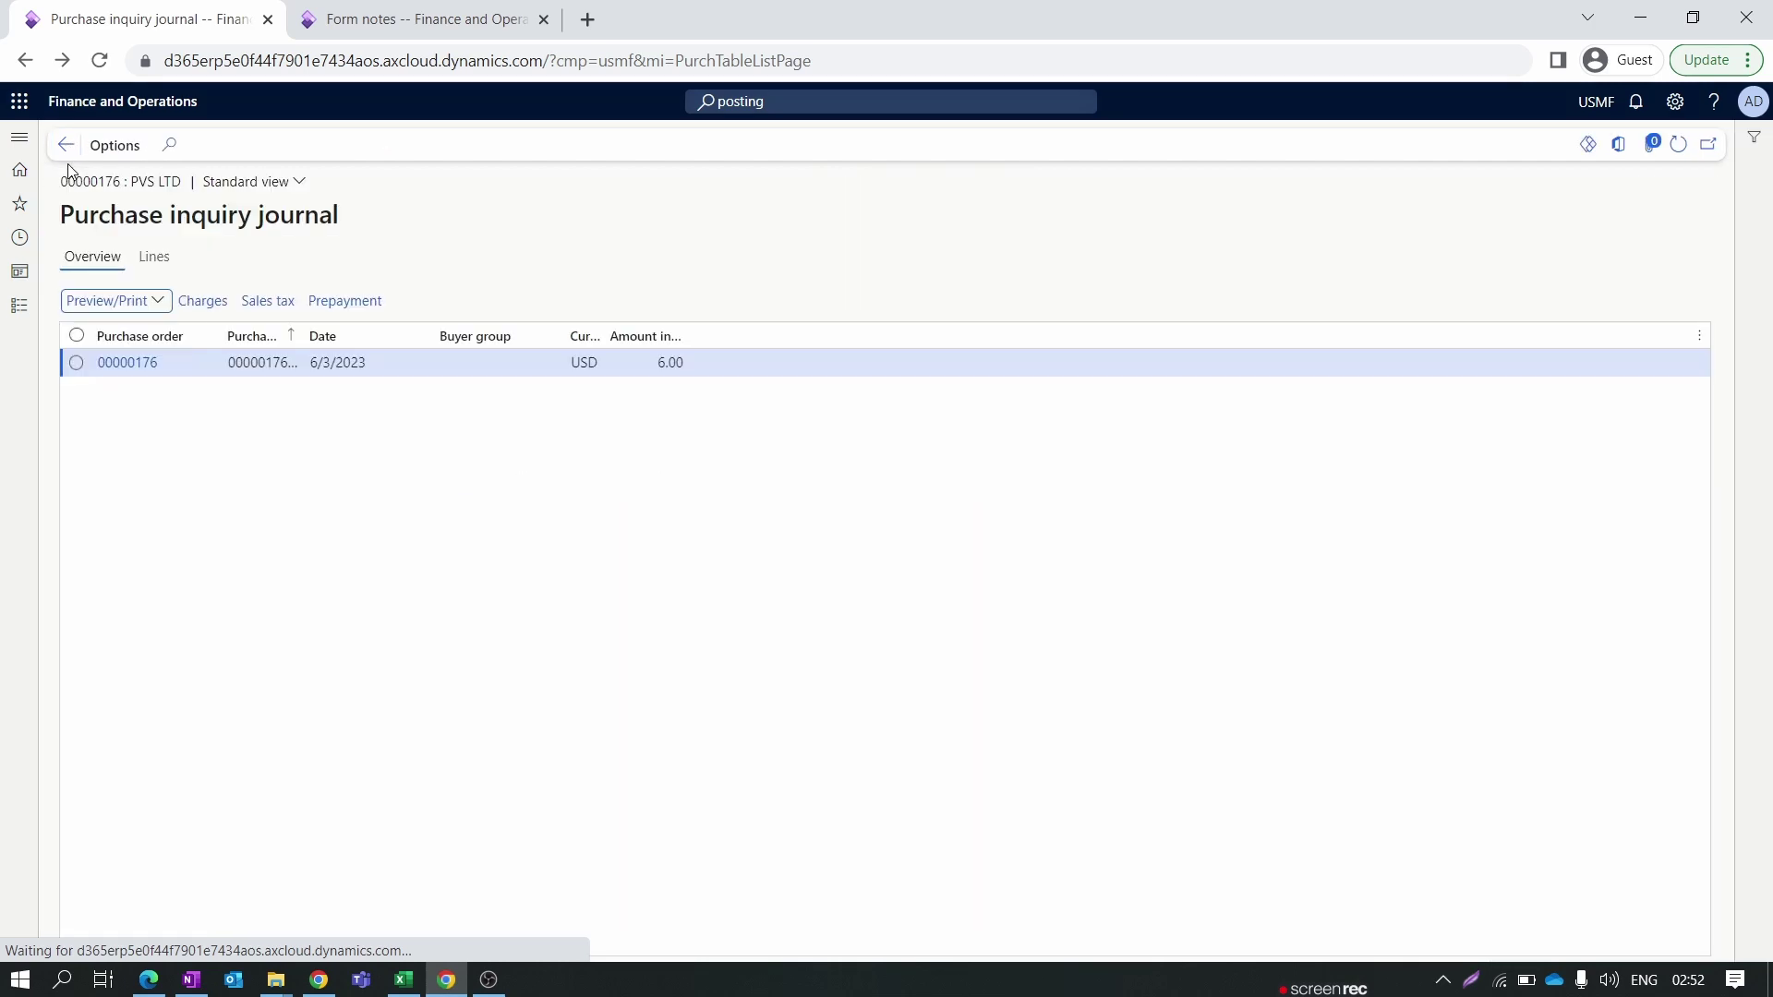
left_click(65, 145)
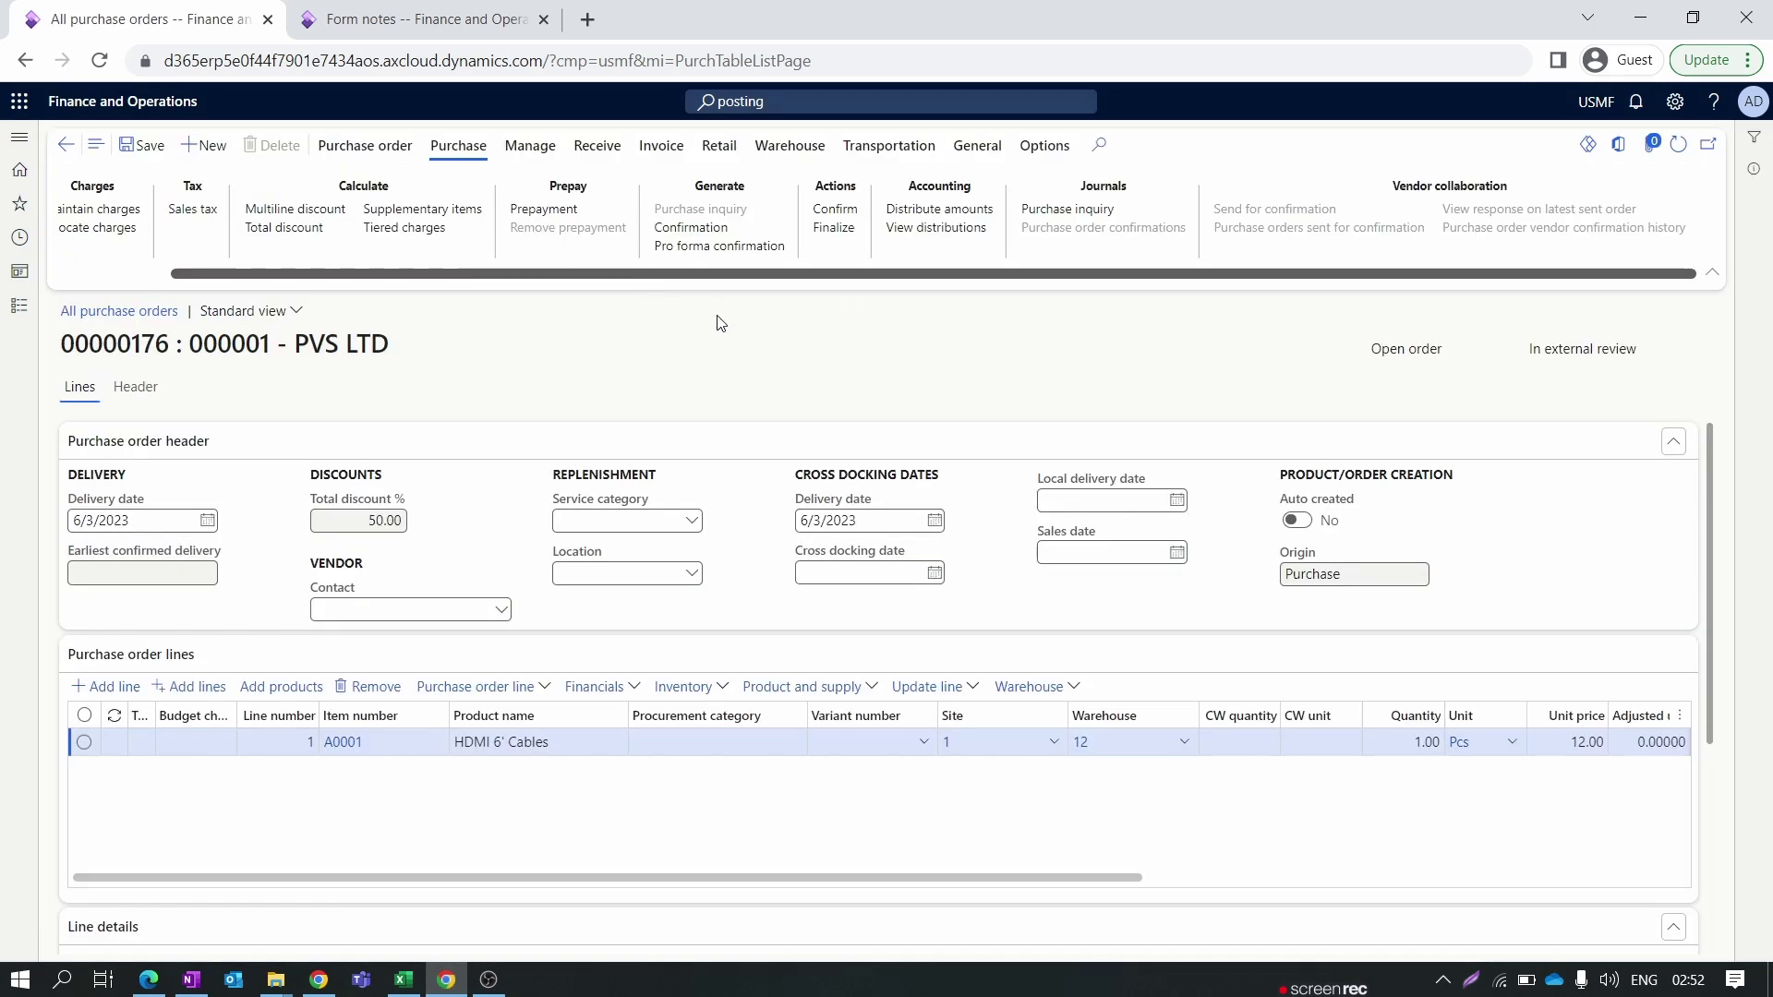
Confirm the purchase order for PVS LTD.
left_click_drag(717, 317, 766, 349)
scroll(854, 225, "left", 2)
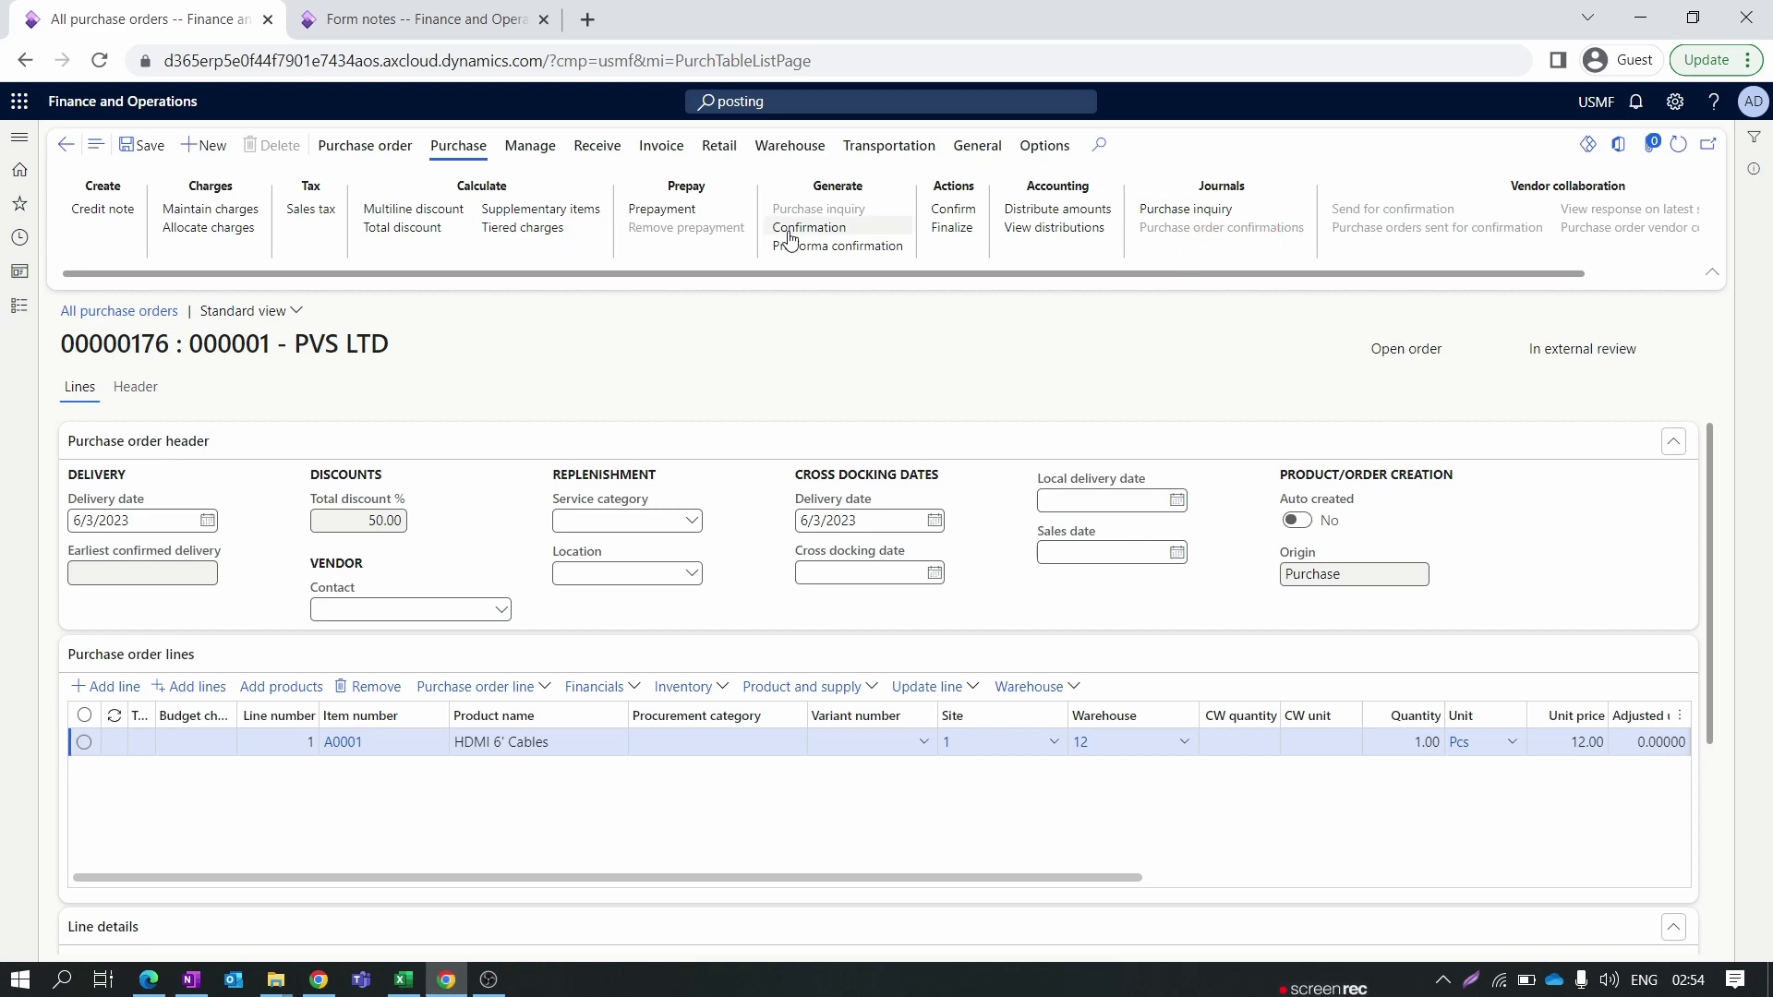
left_click(966, 212)
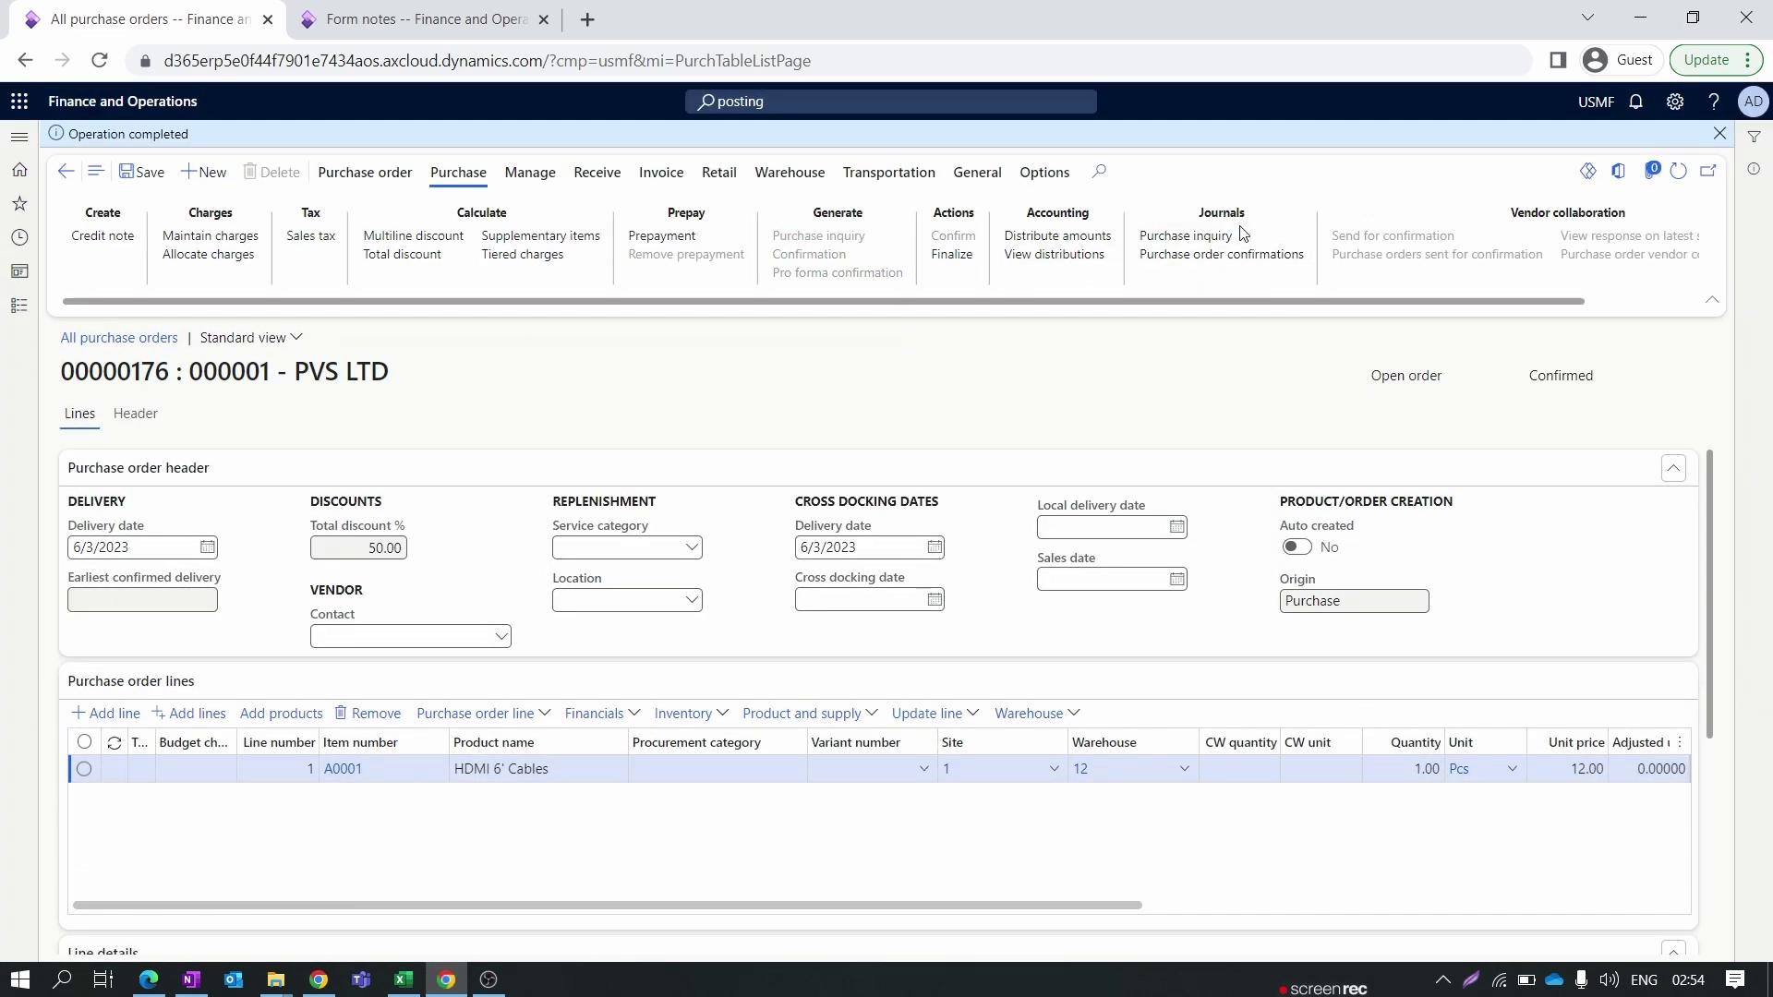
View the original document of the order's purchase order confirmation down to its line and totals.
left_click(1228, 259)
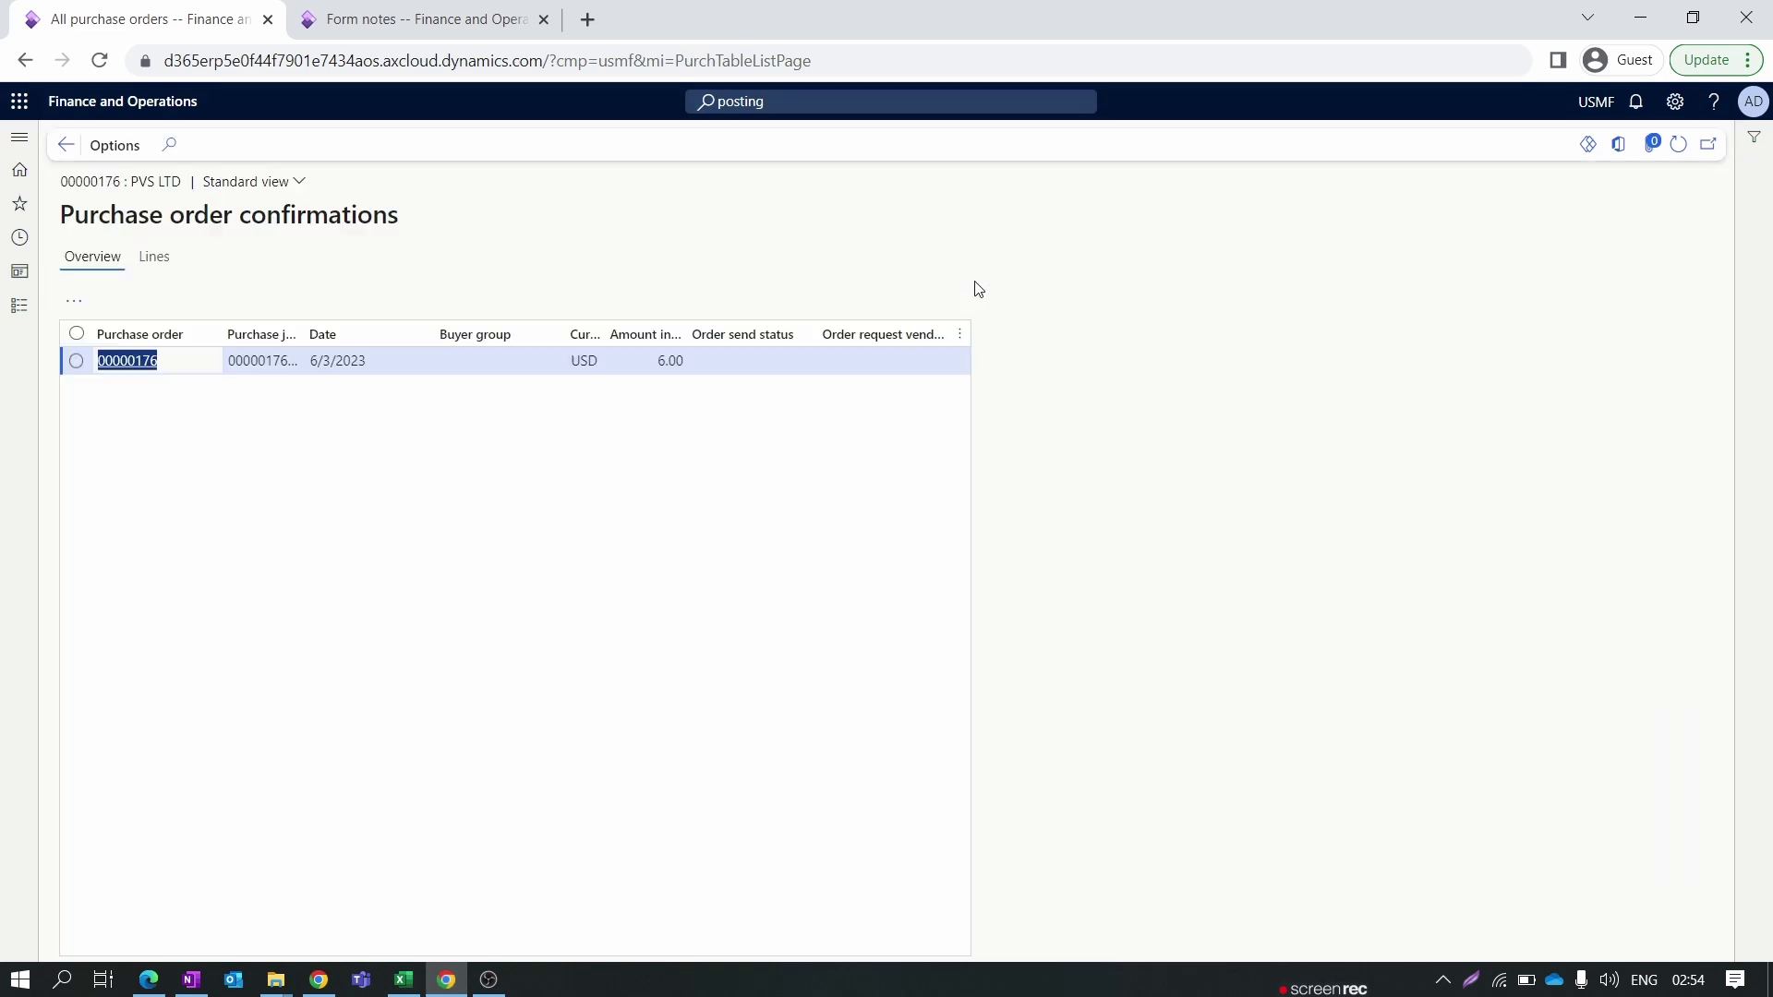
left_click(127, 295)
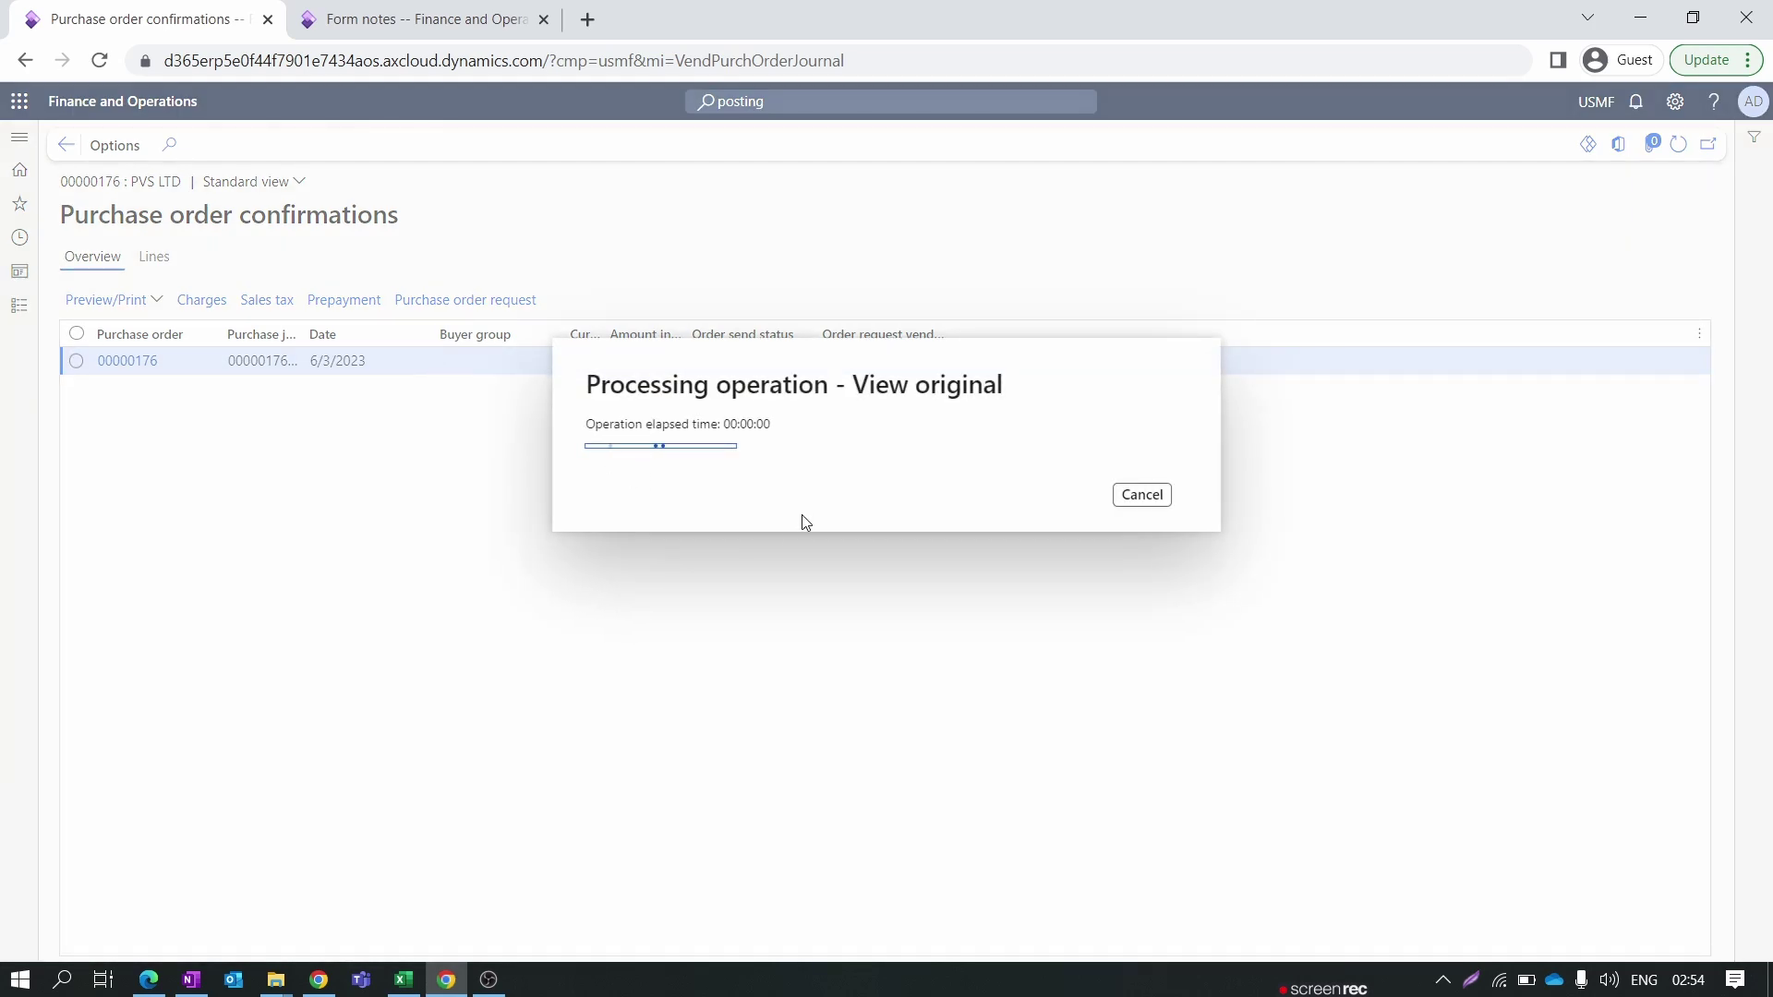
left_click_drag(1766, 584, 1771, 453)
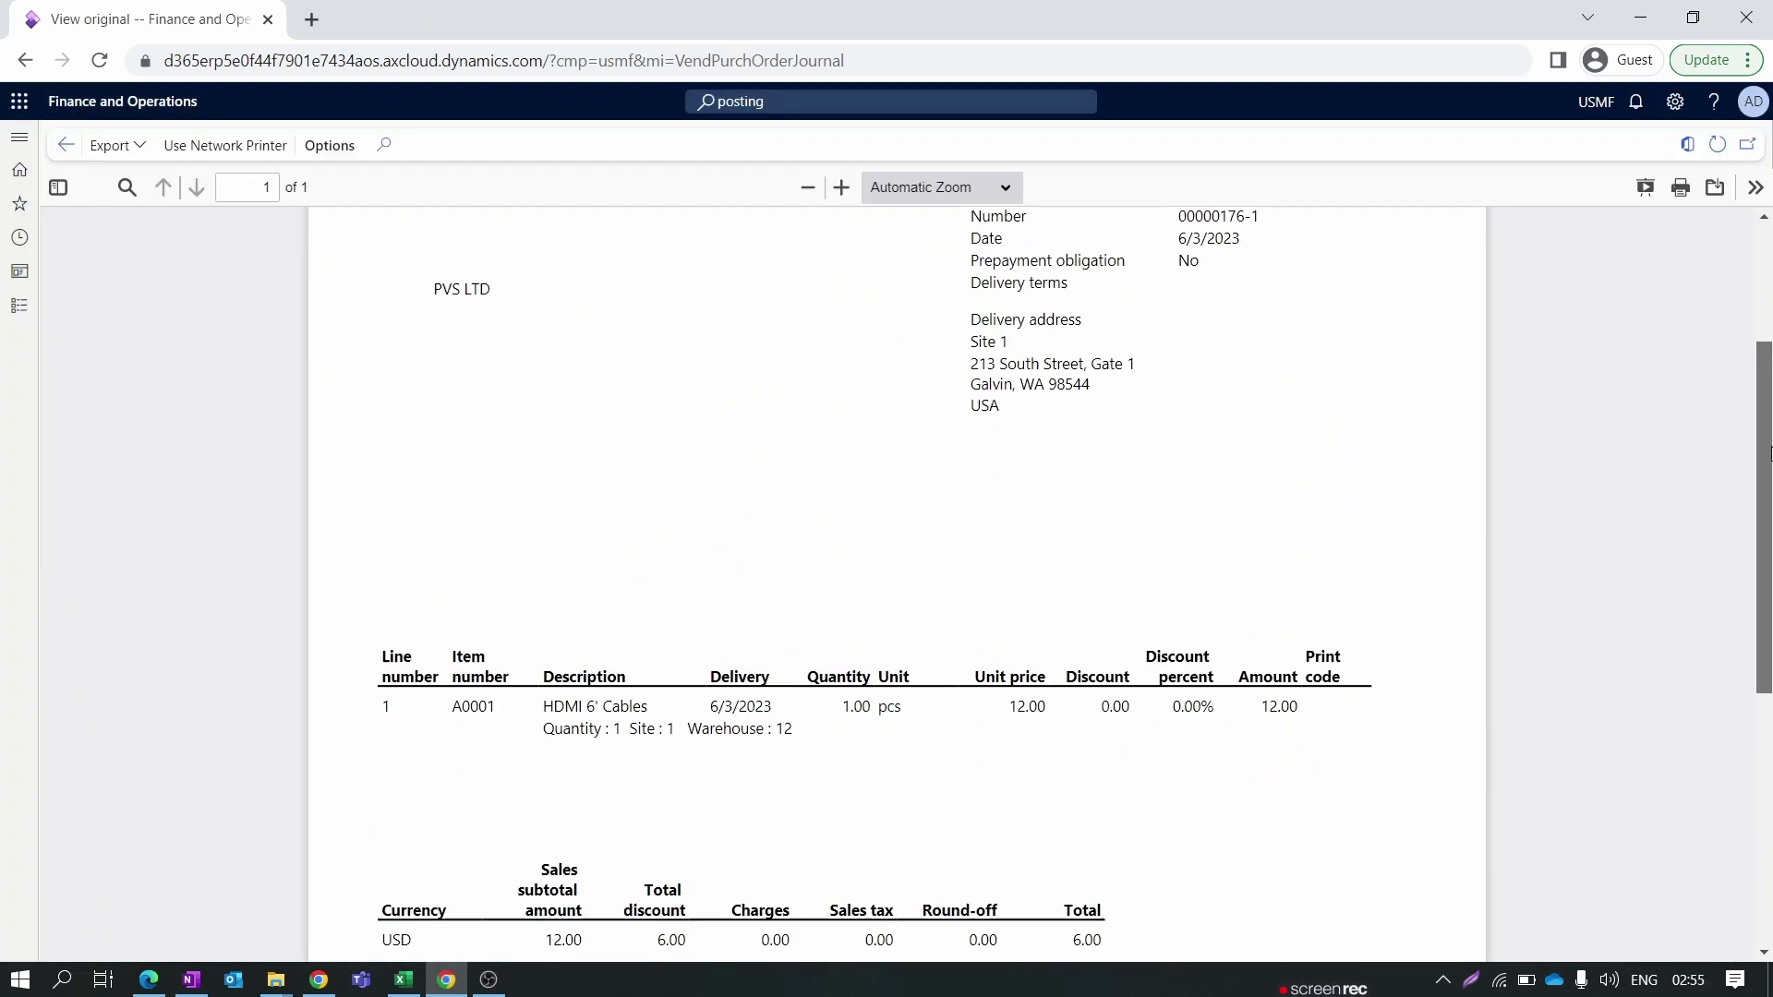
Open the Procurement and sourcing form notes setup in a duplicate of the current browser tab.
scroll(1729, 772, "down", 5)
scroll(1729, 745, "up", 4)
scroll(1726, 739, "down", 4)
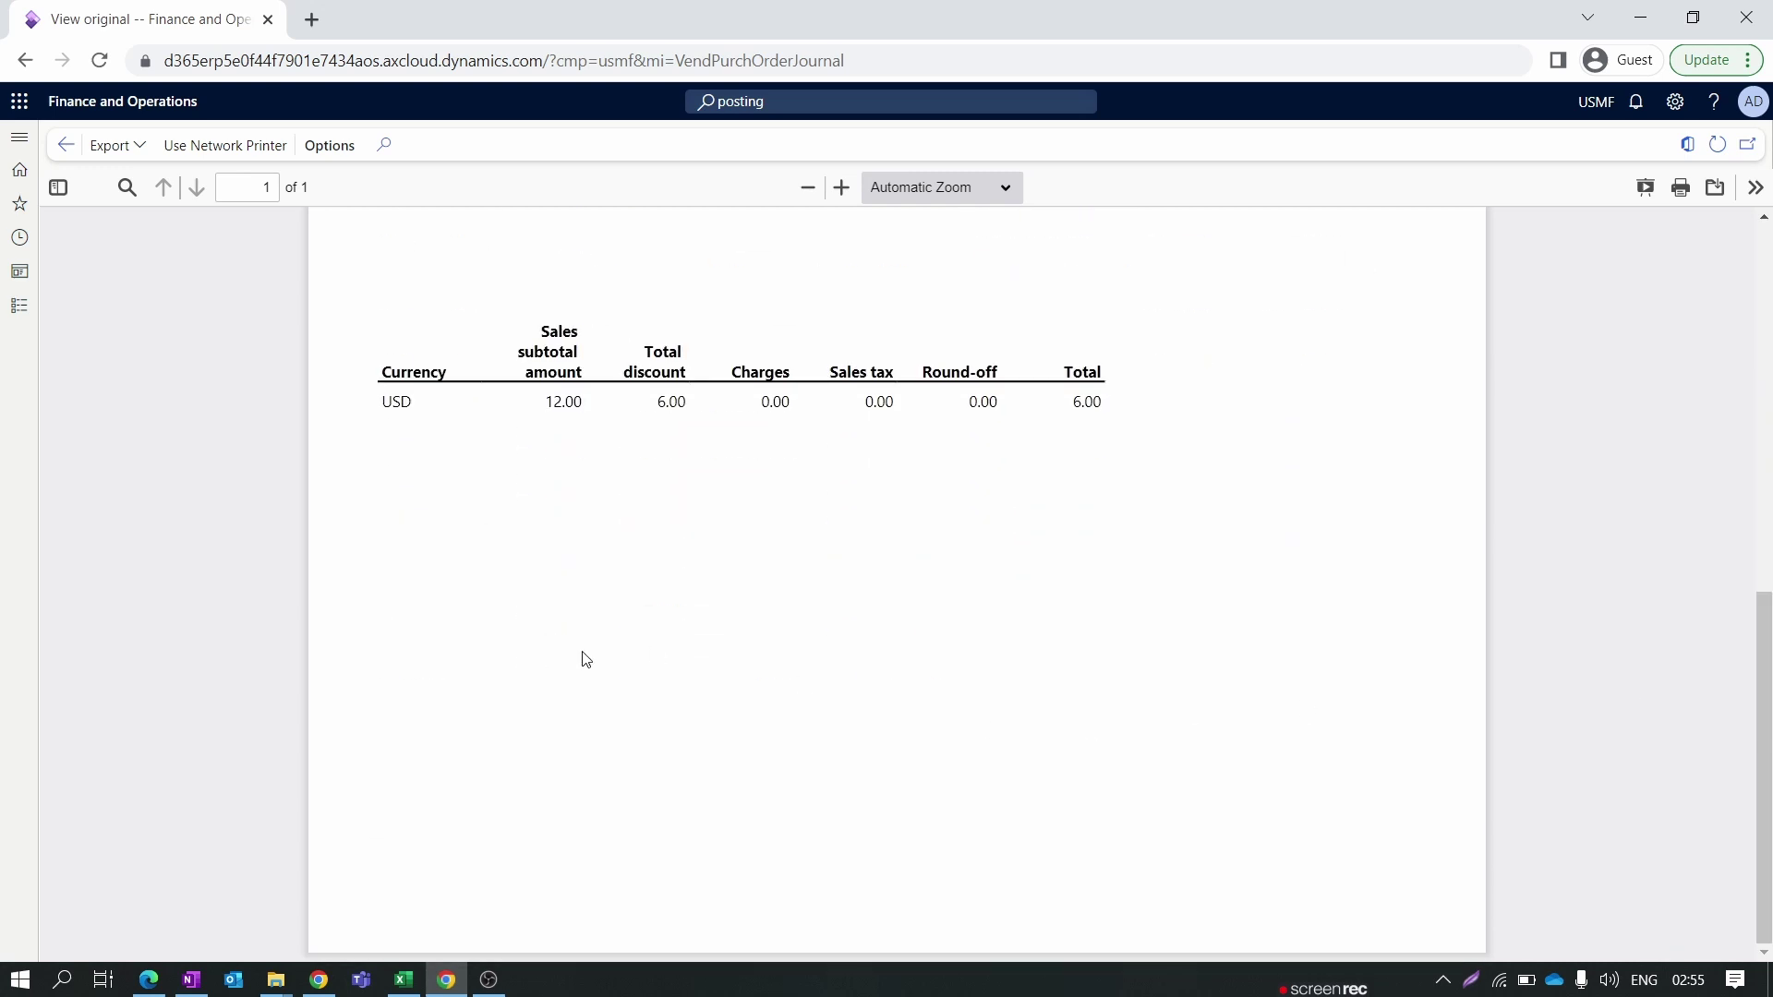
right_click(31, 25)
left_click(282, 161)
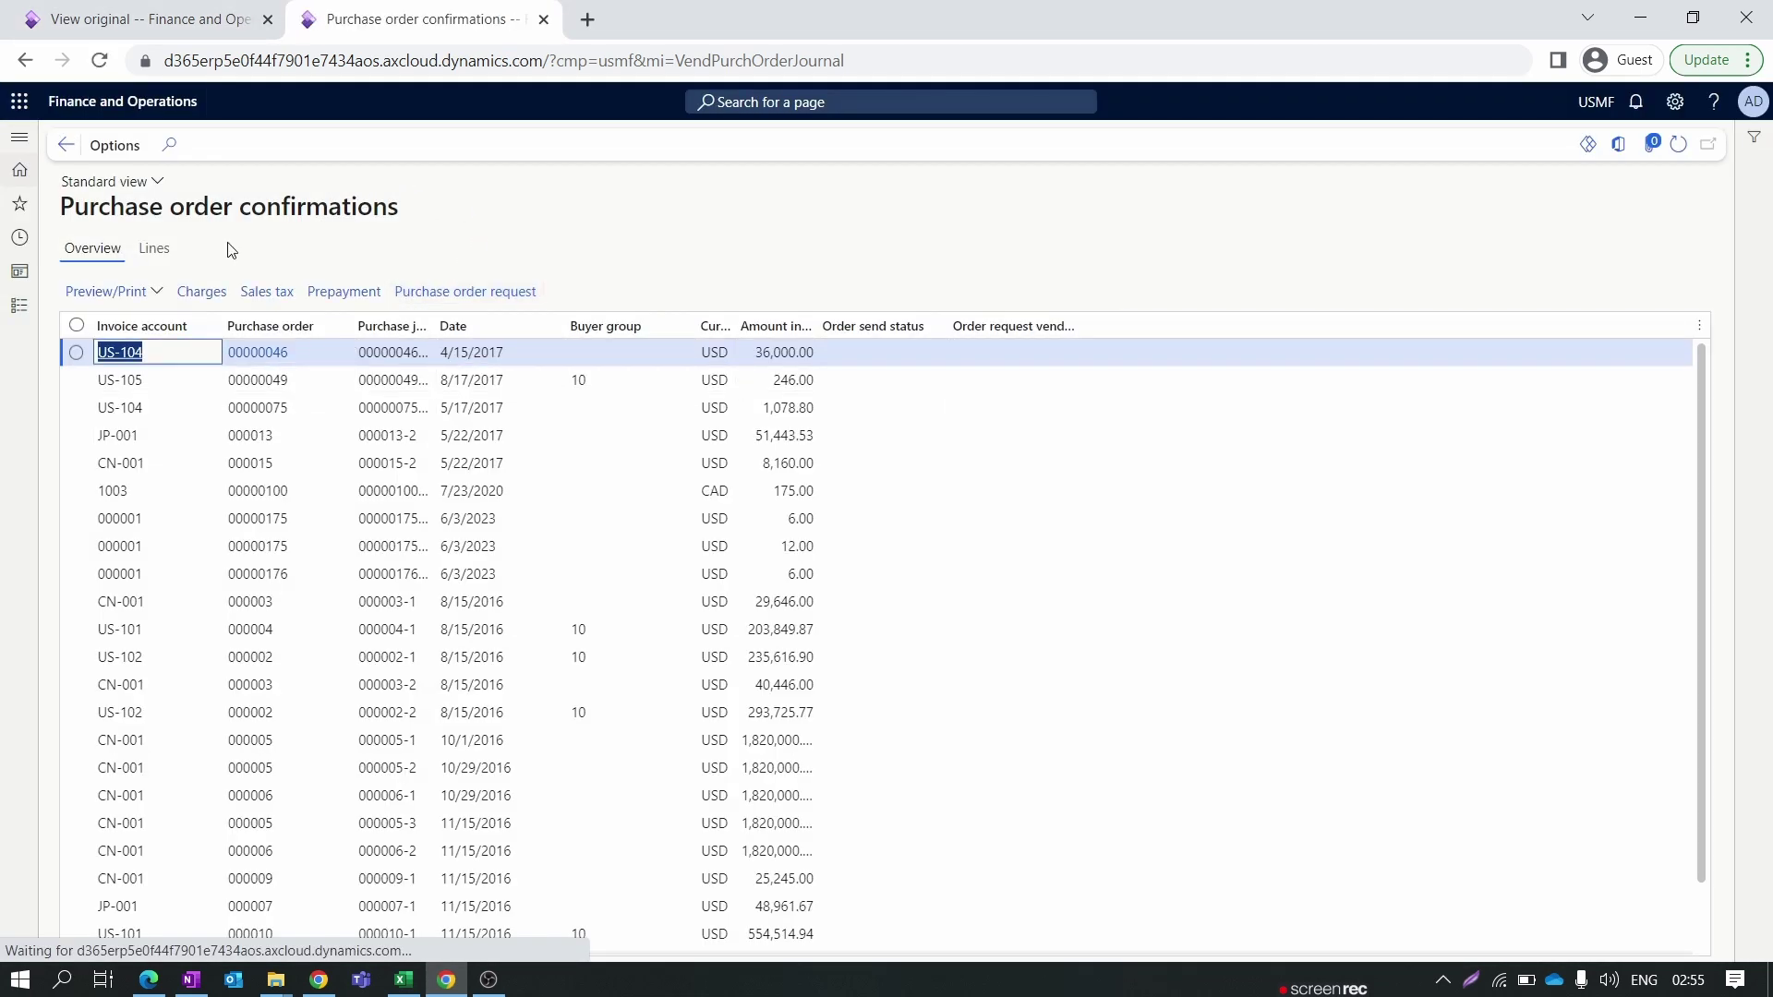
left_click(19, 306)
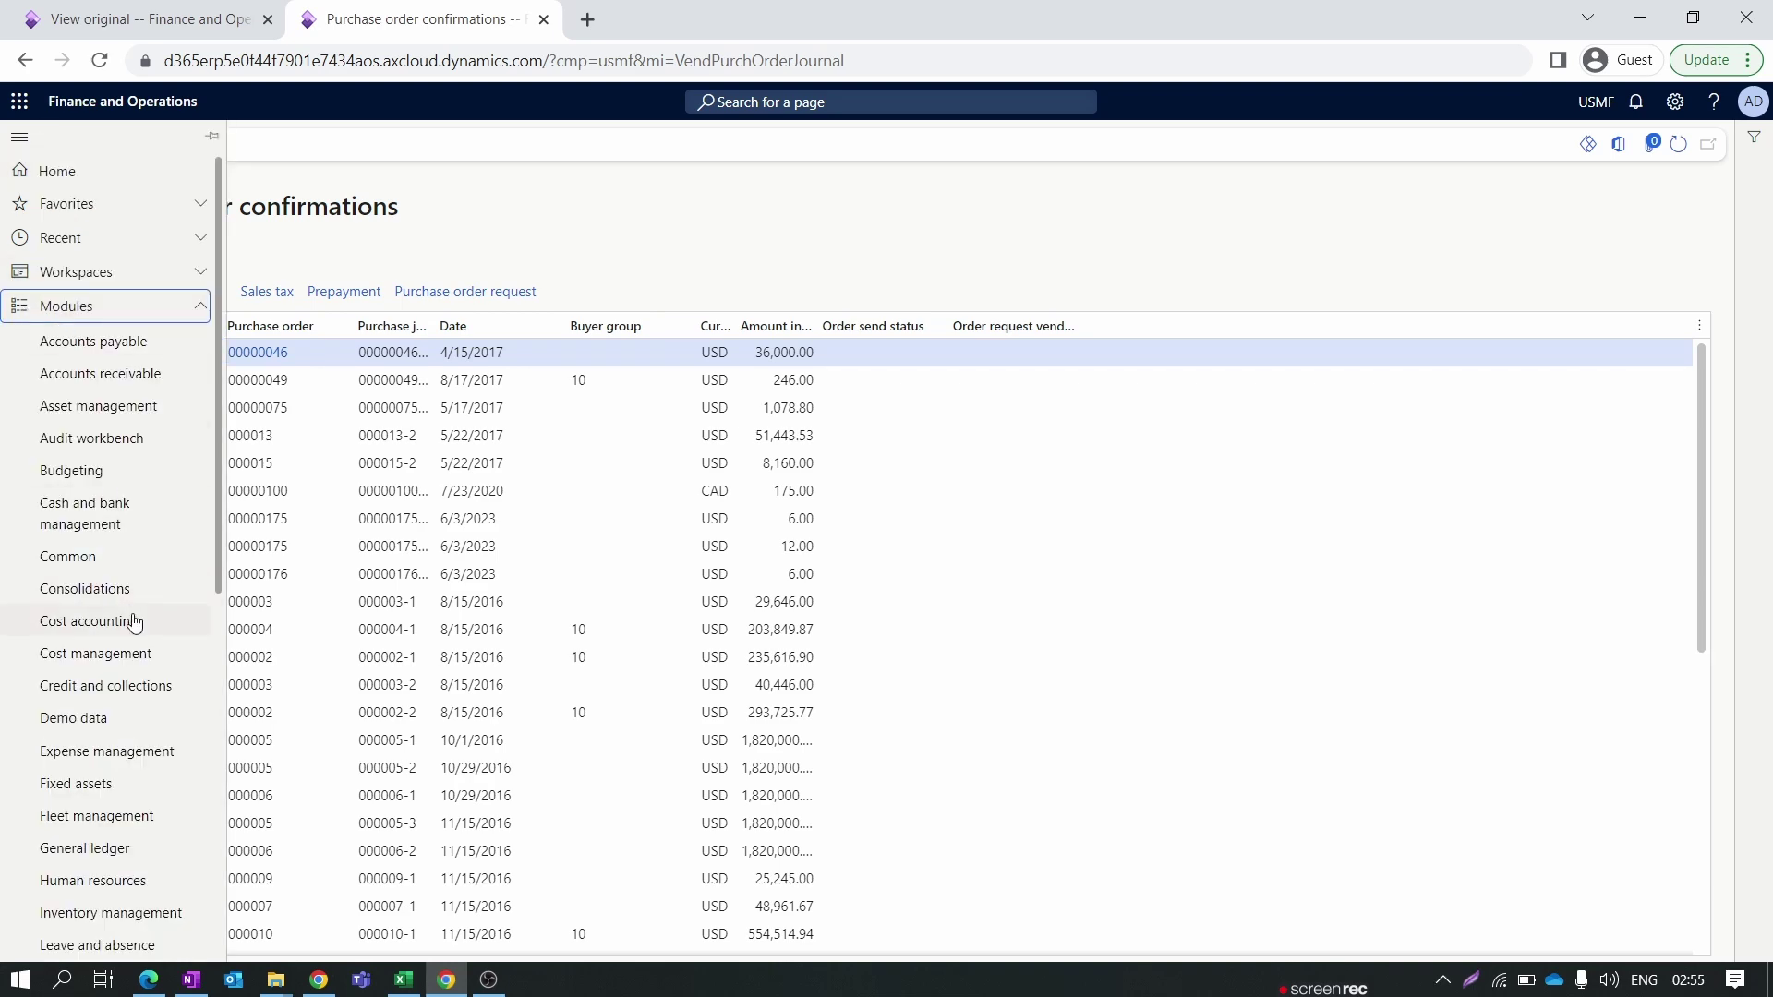
scroll(134, 620, "down", 7)
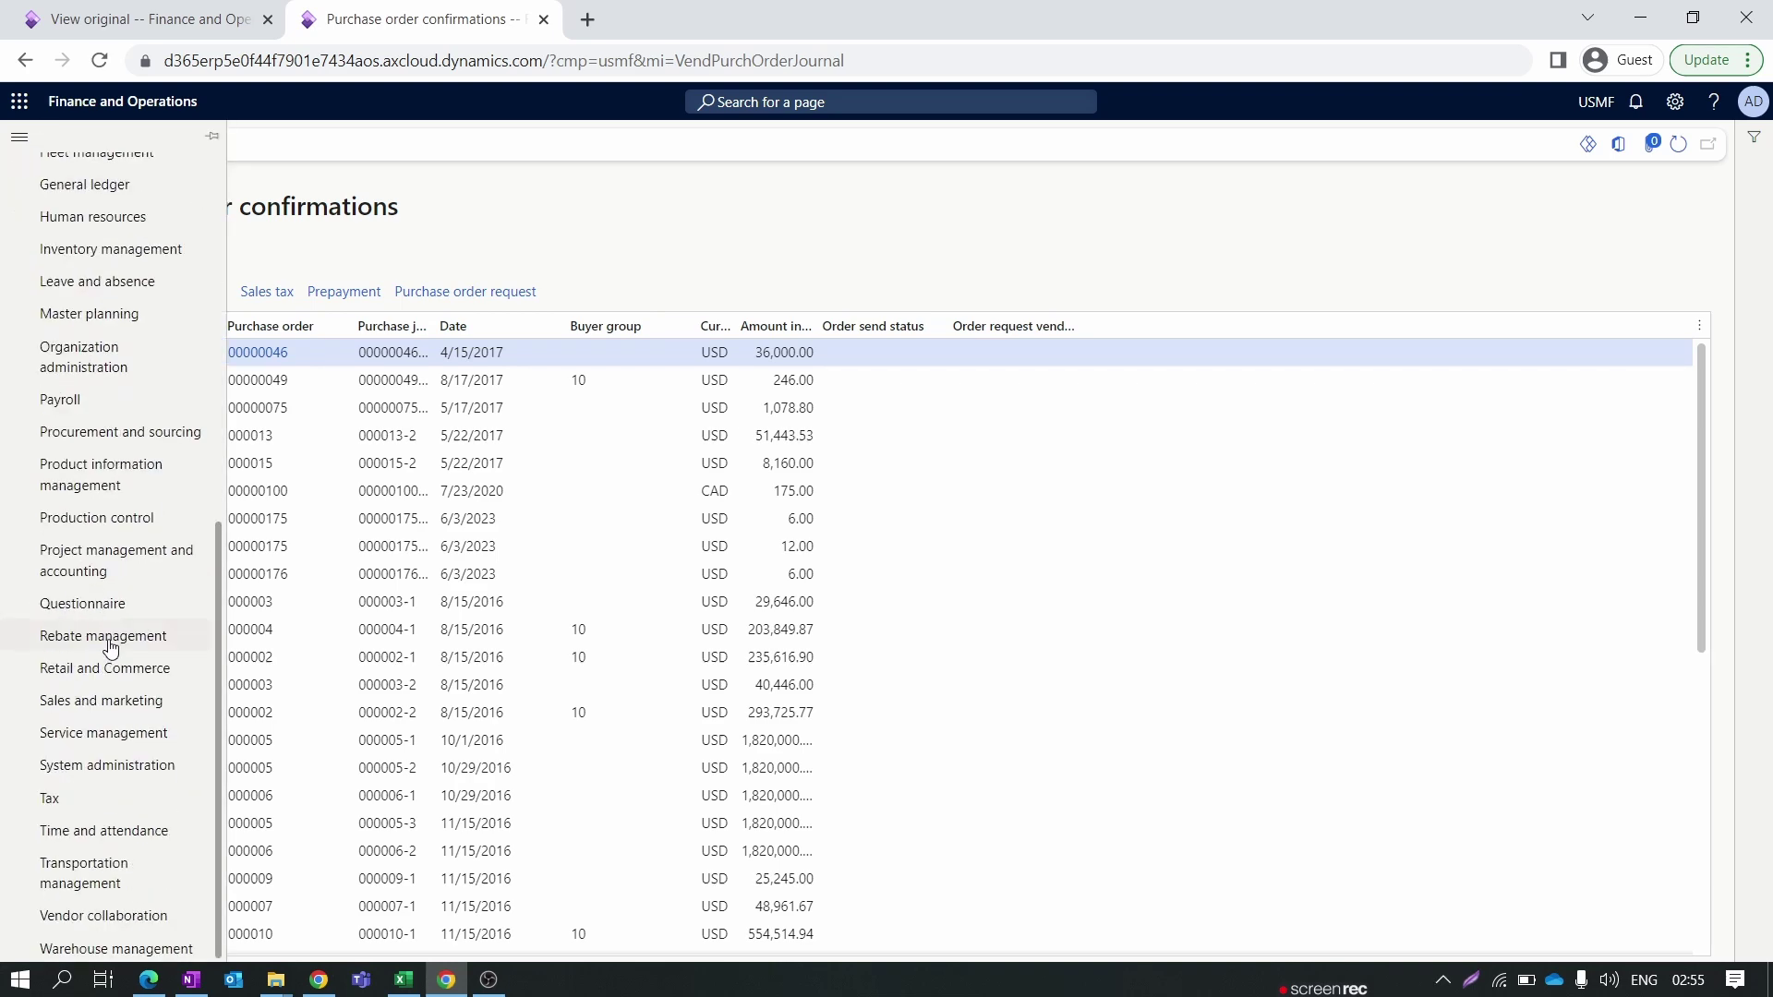
left_click(181, 442)
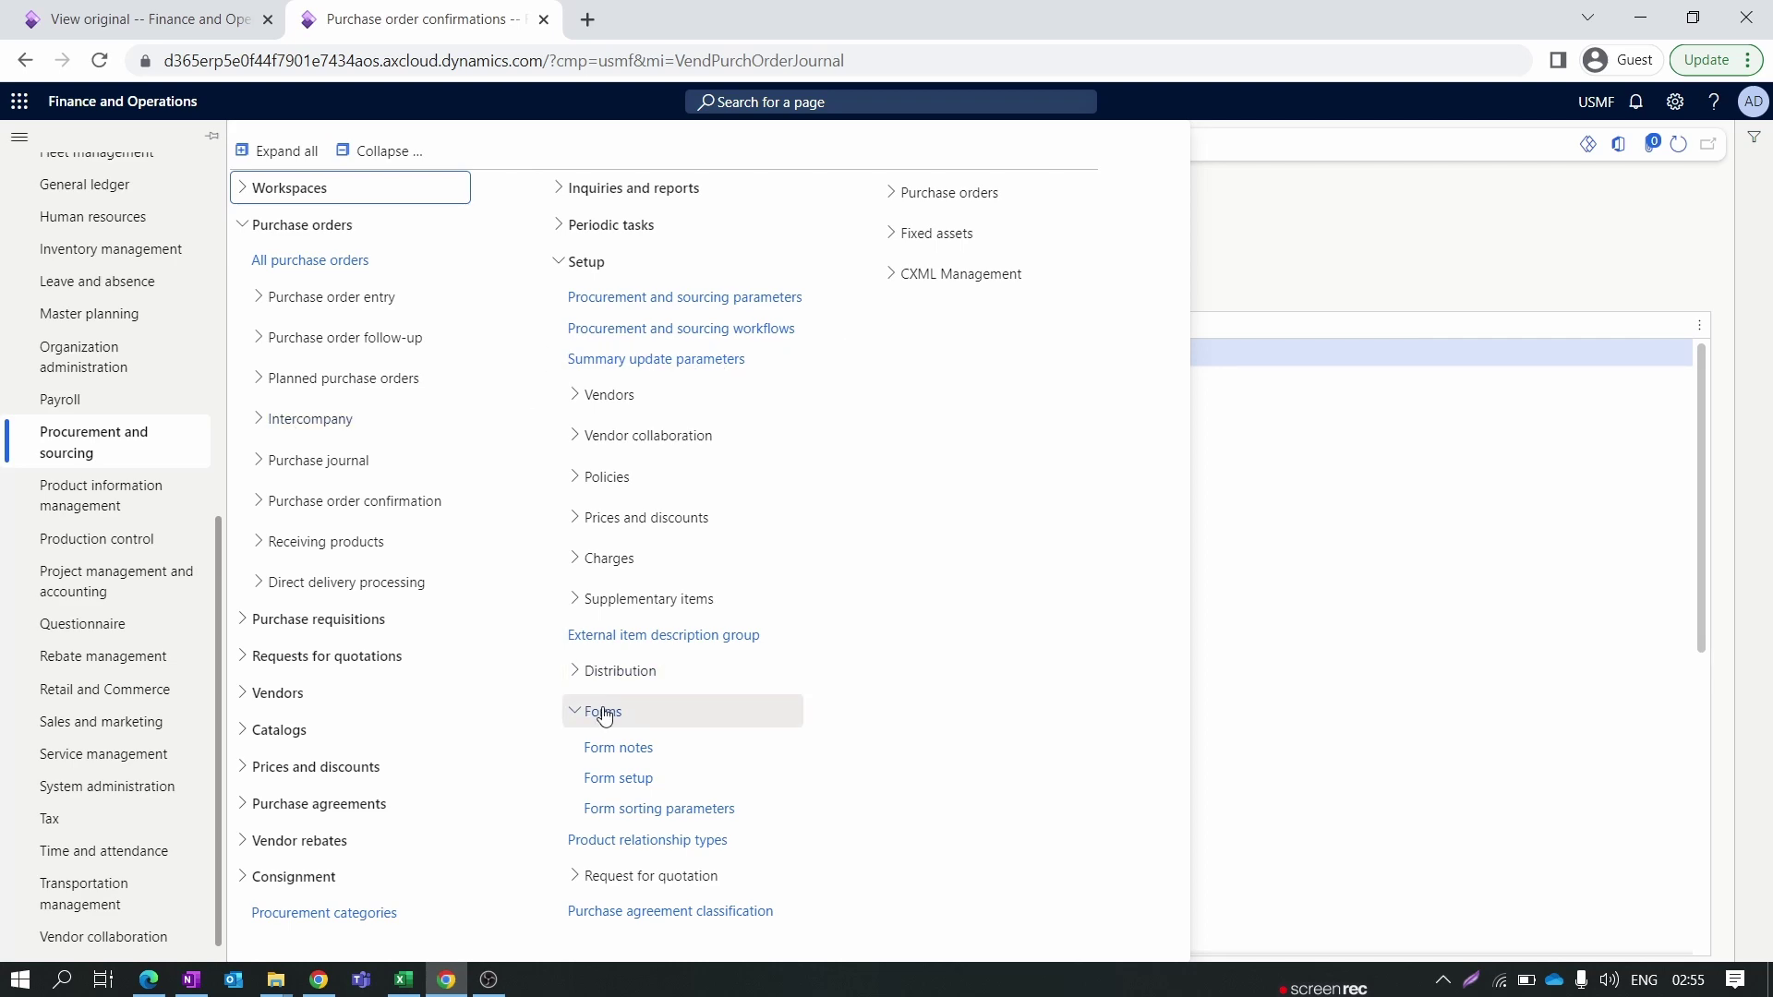
left_click(610, 750)
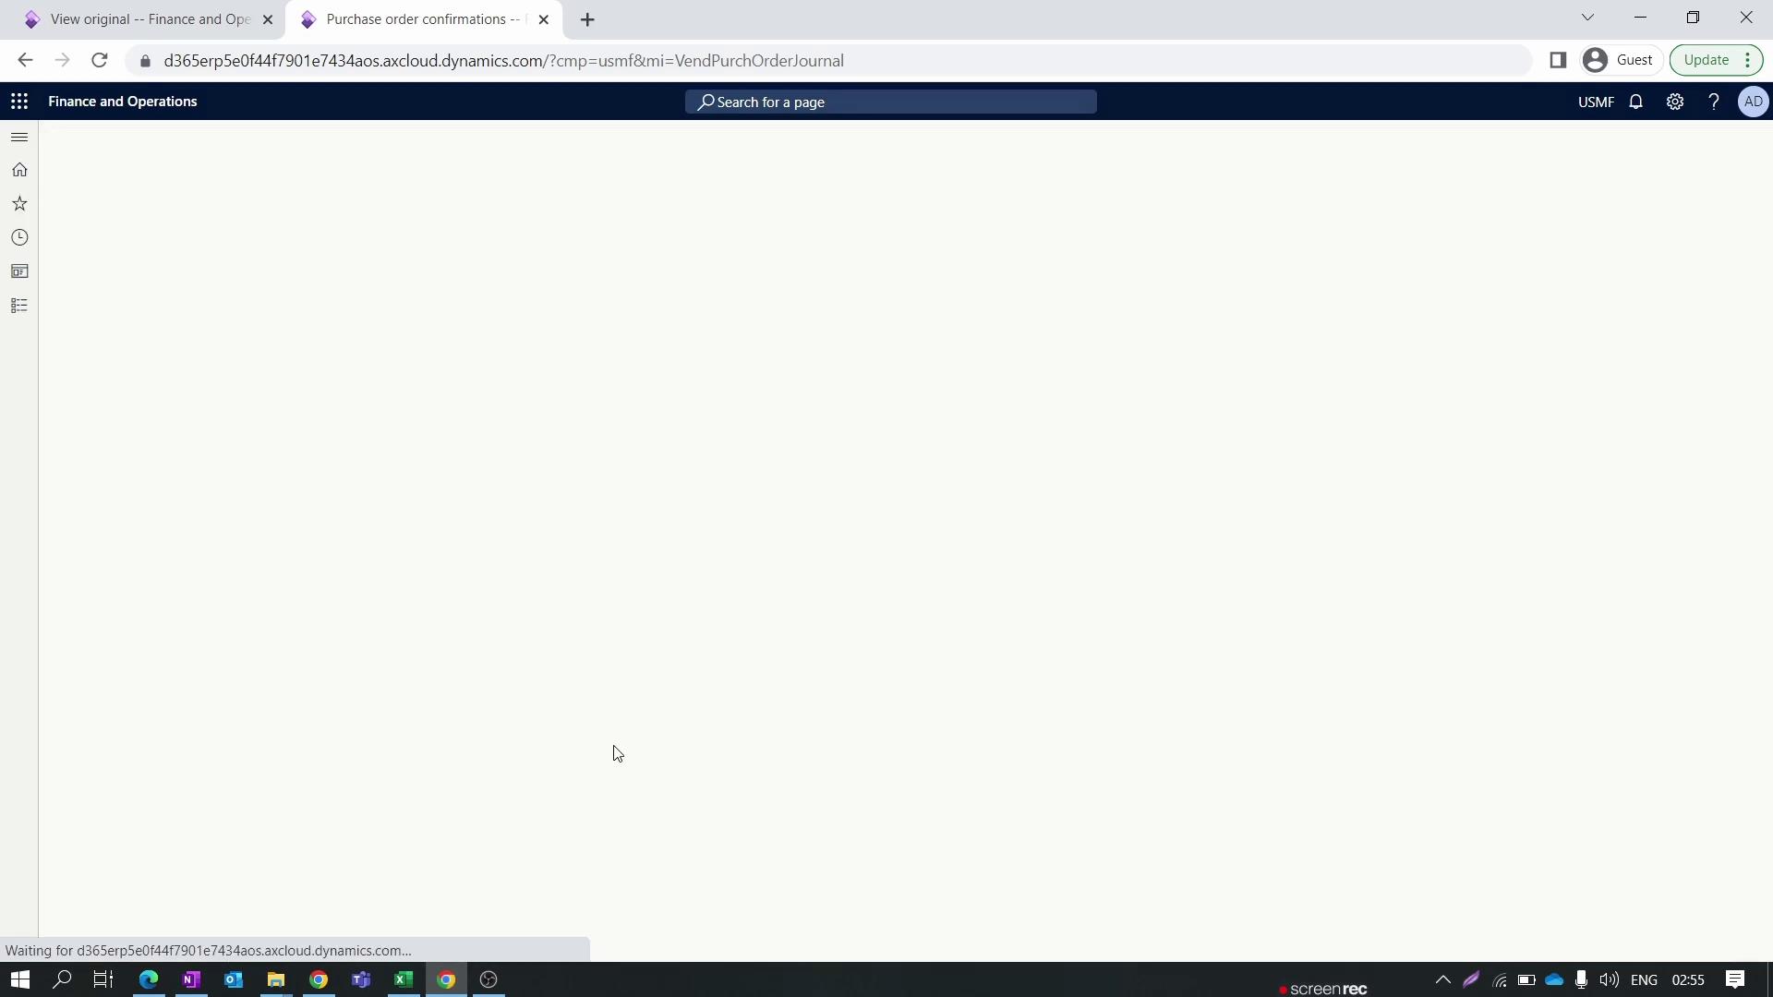
Create a new form note record for the Purchase order form.
left_click(198, 145)
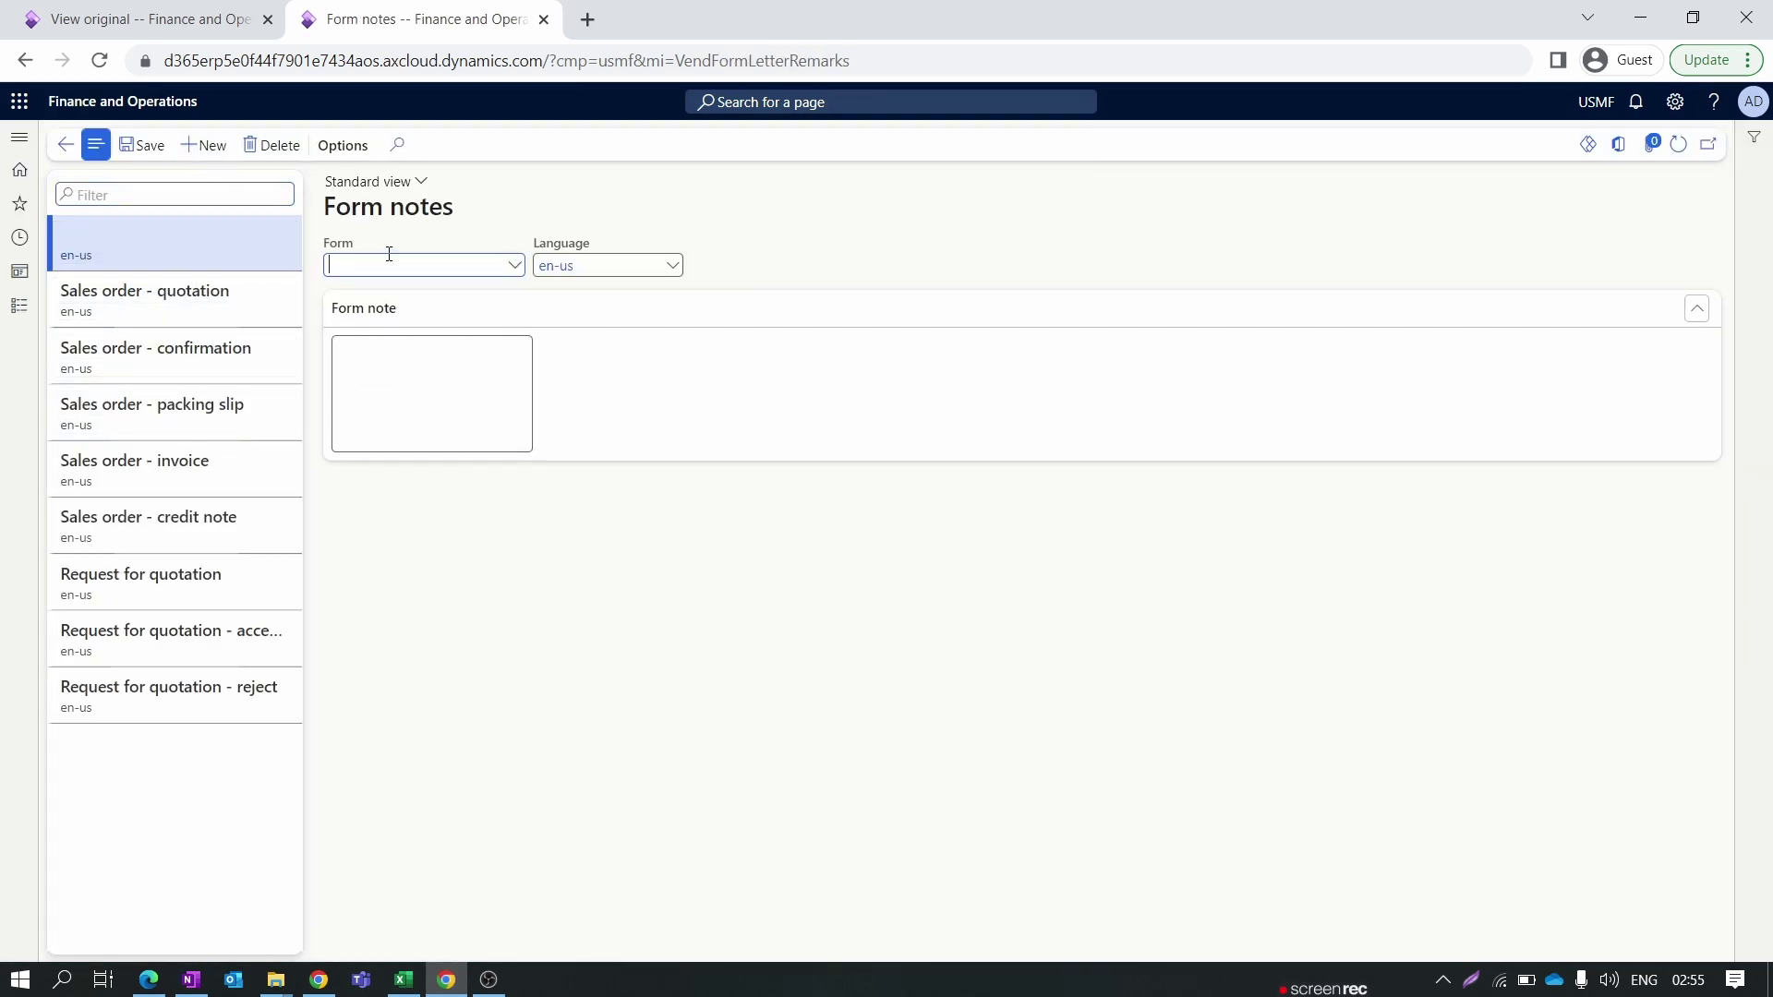
left_click(512, 266)
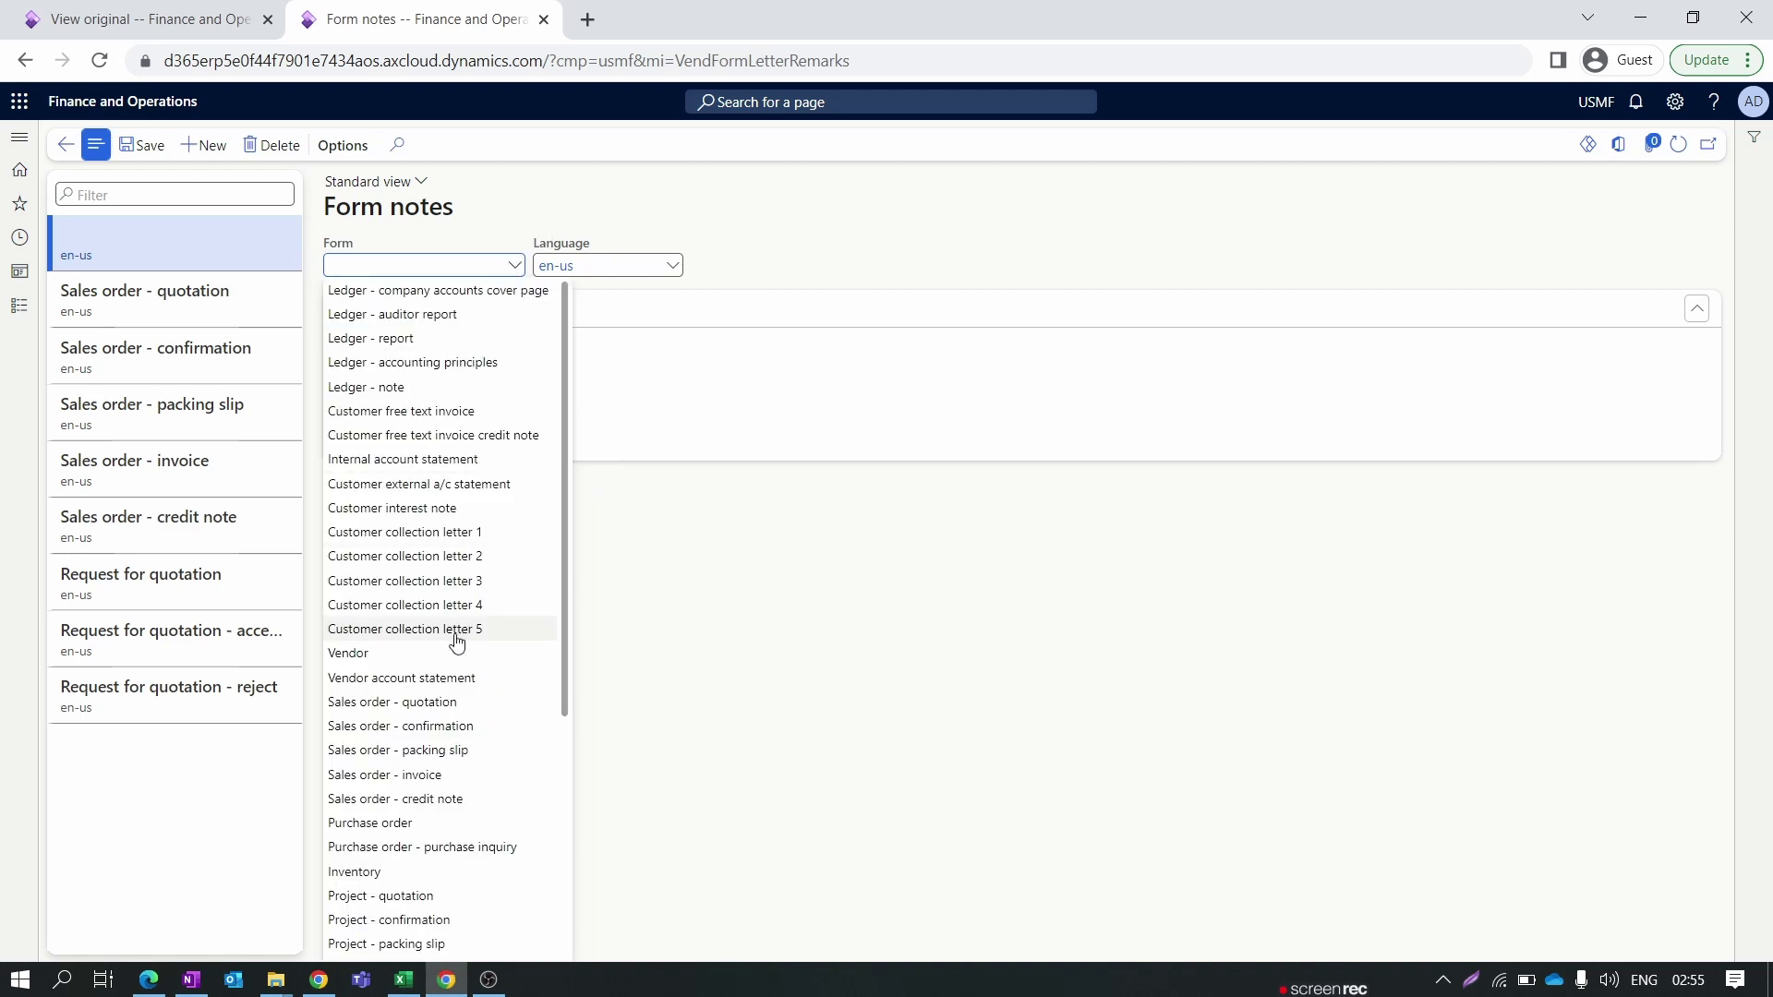
left_click(443, 824)
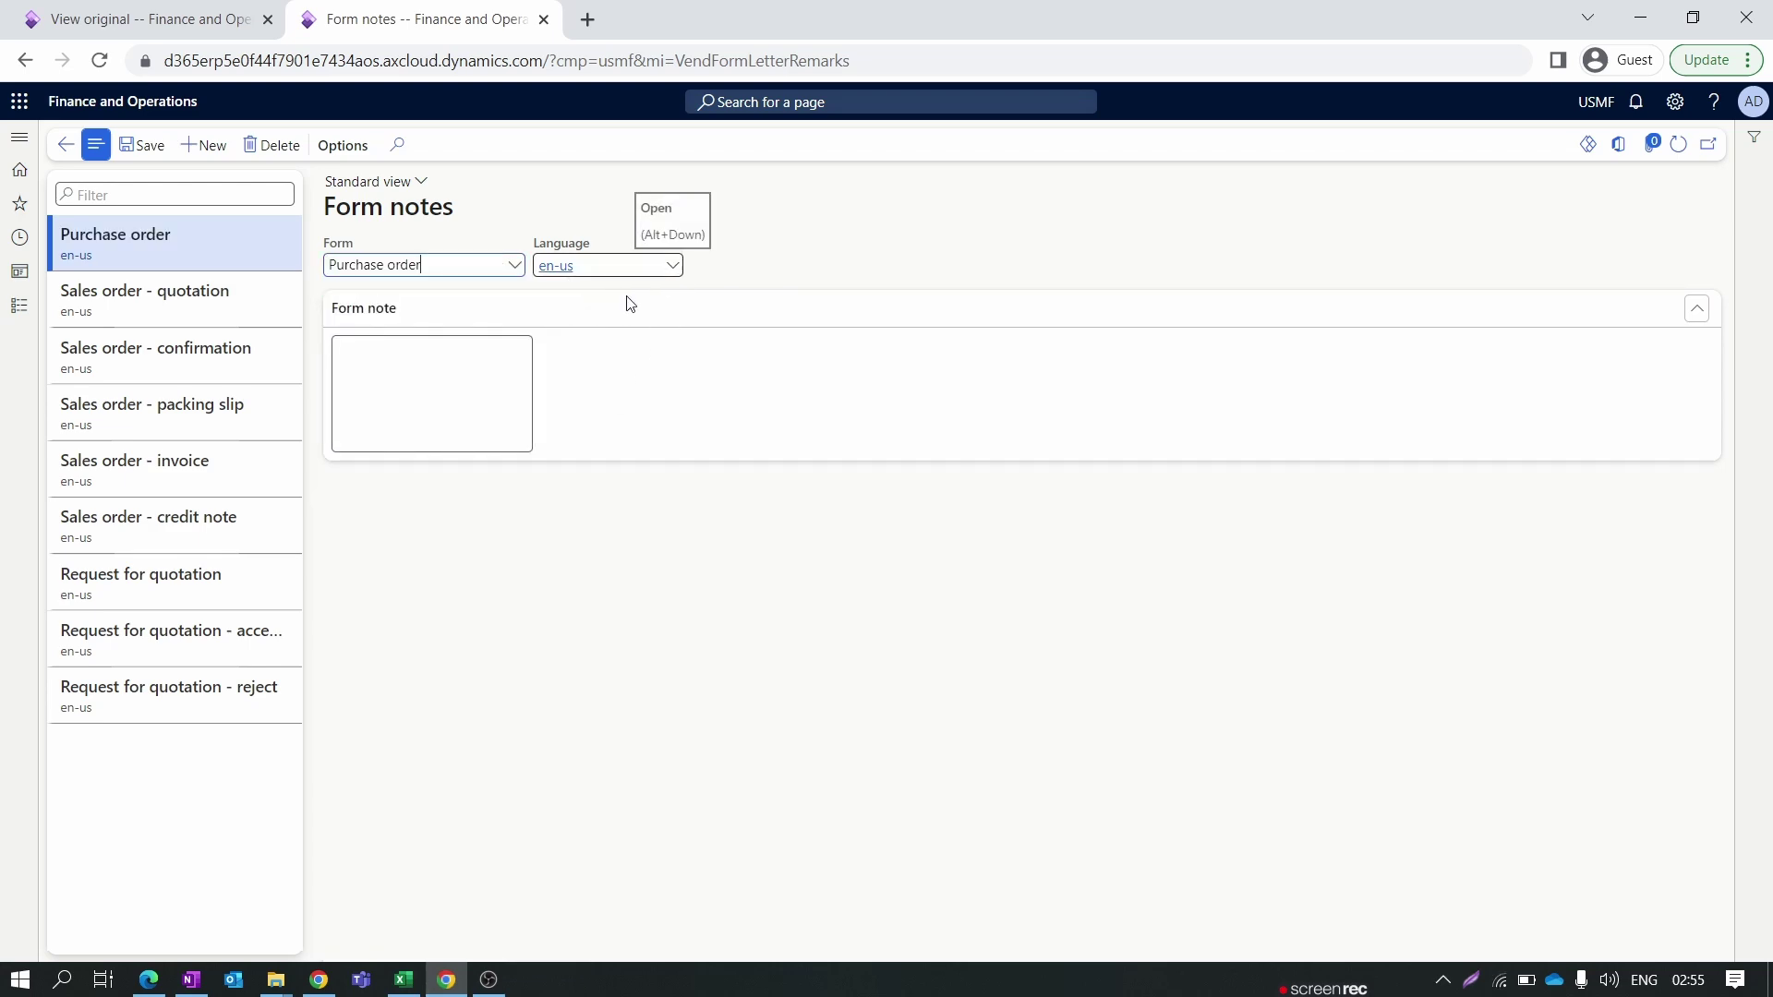
Enter the form note "Terms and conditions: This purchase order must be delivered with in 6 days" and save it.
left_click(436, 360)
type("Terms and conditions: This purchase order must be delivered with in 6 dyas")
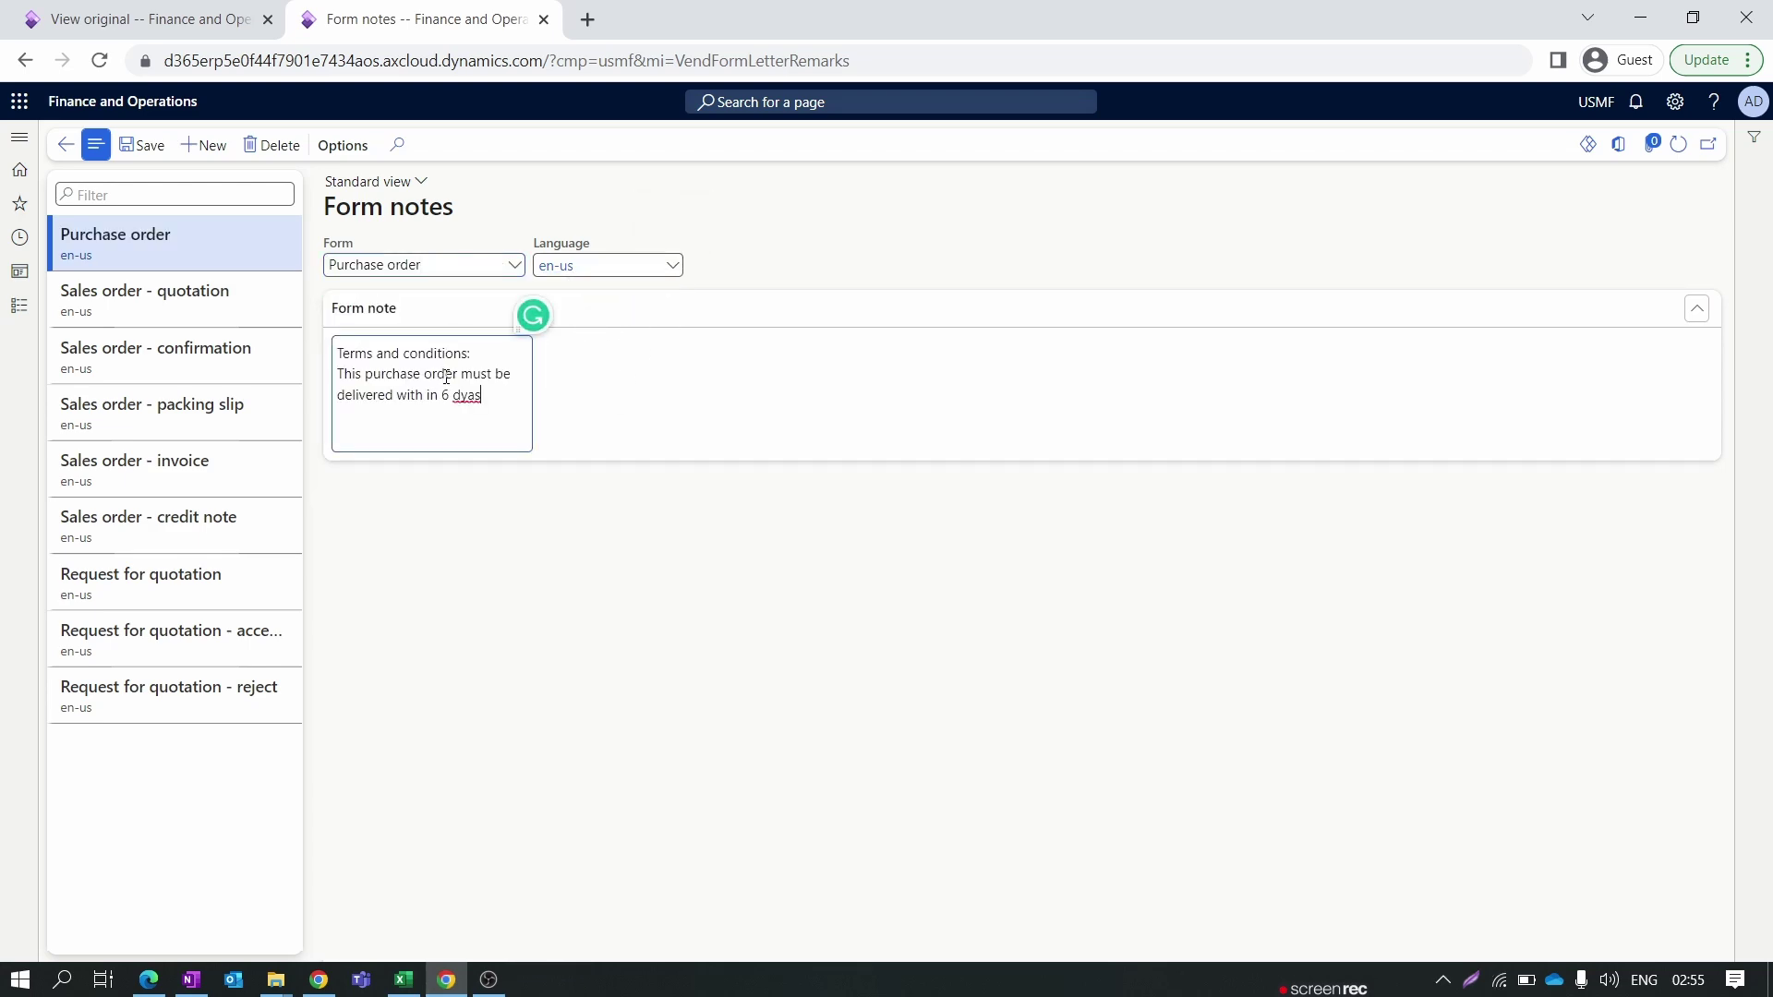
right_click(481, 400)
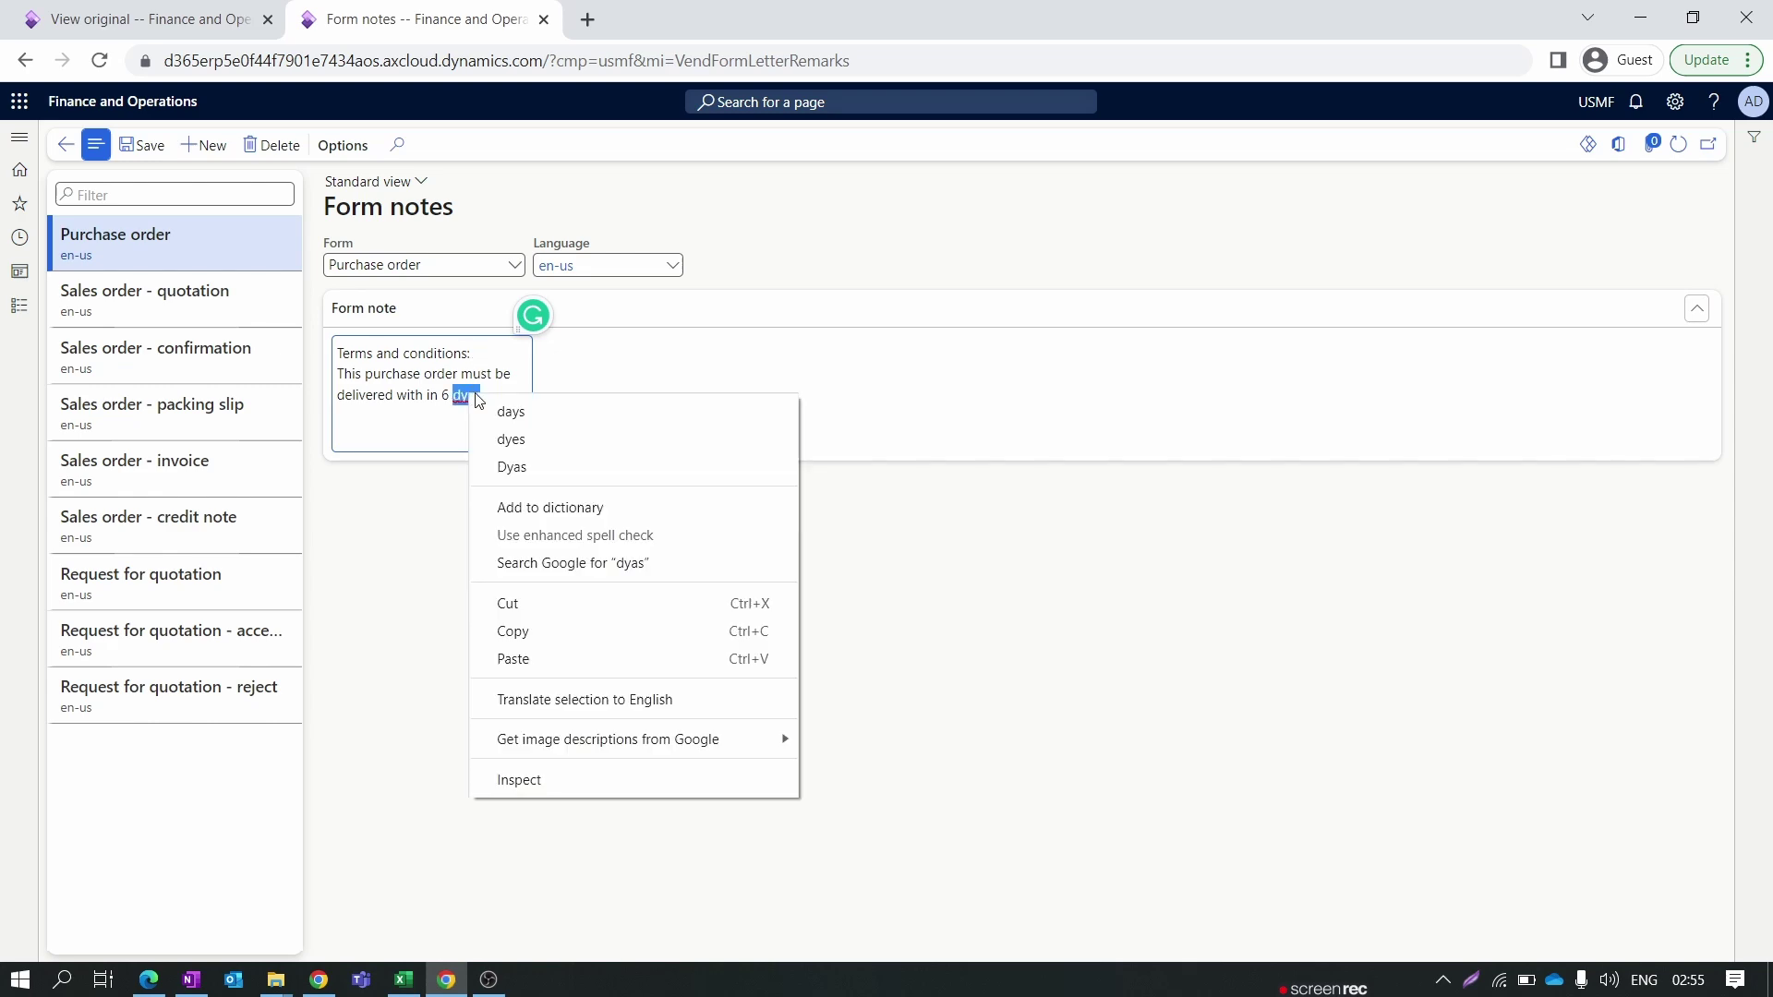
left_click(523, 424)
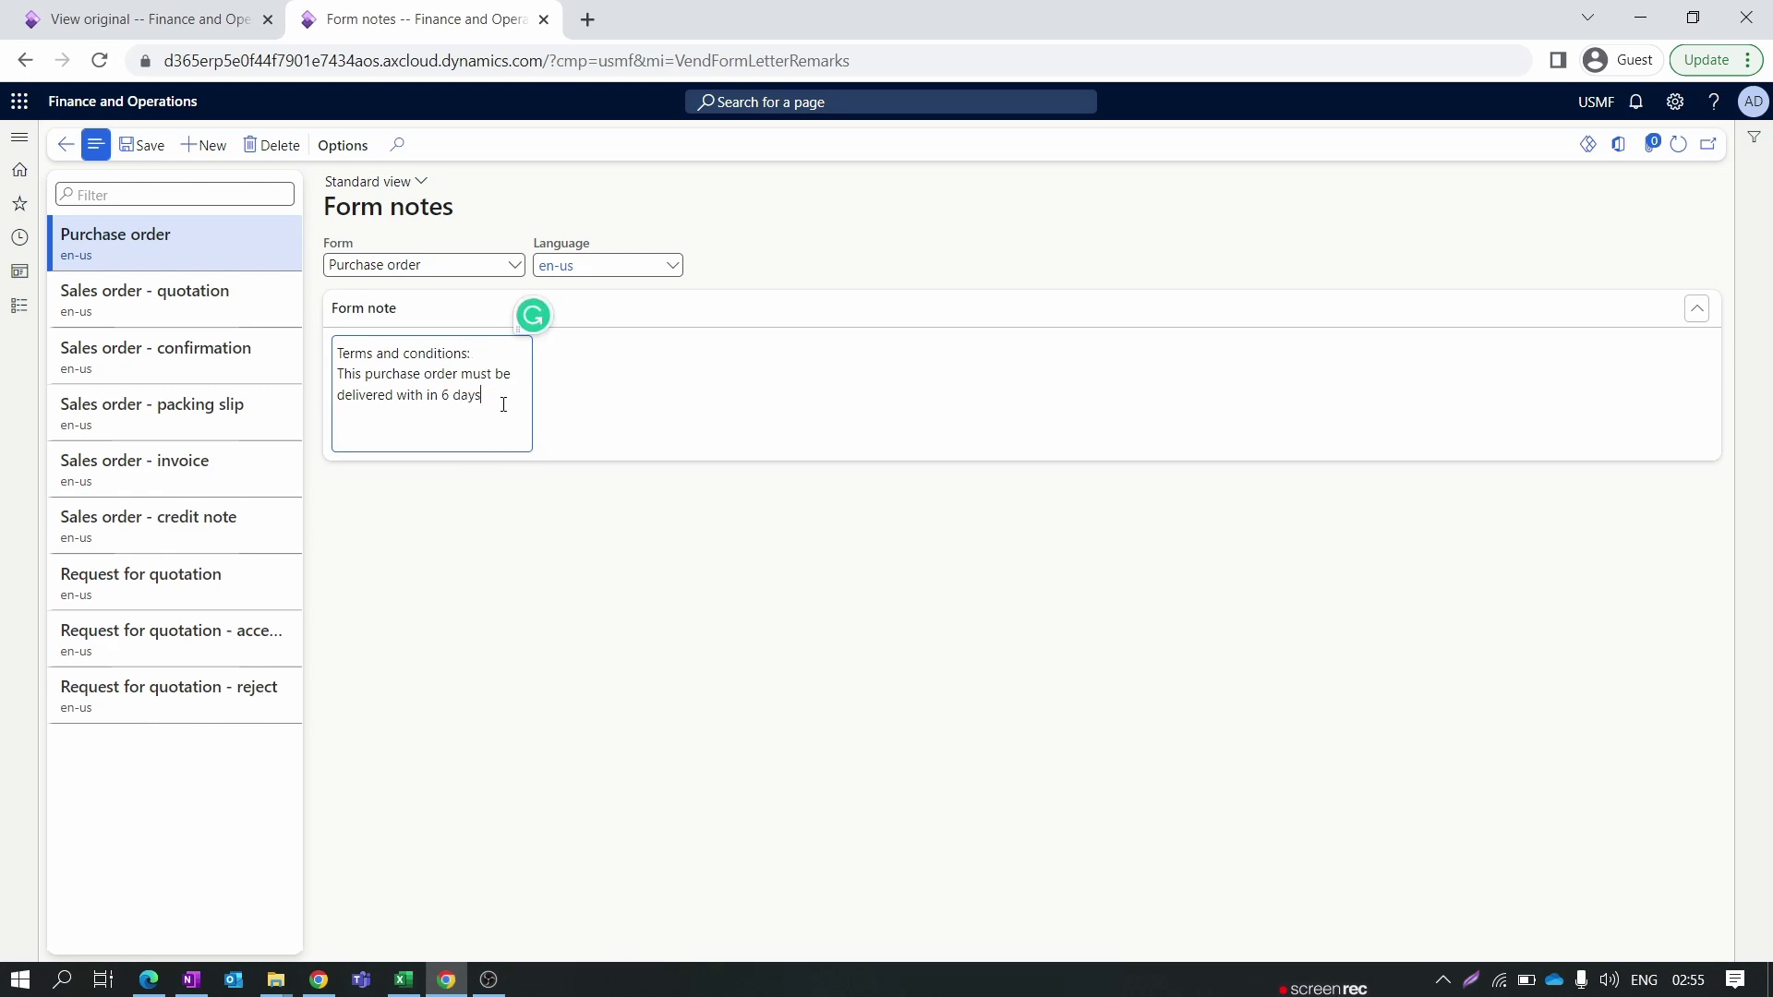
left_click_drag(502, 403, 329, 351)
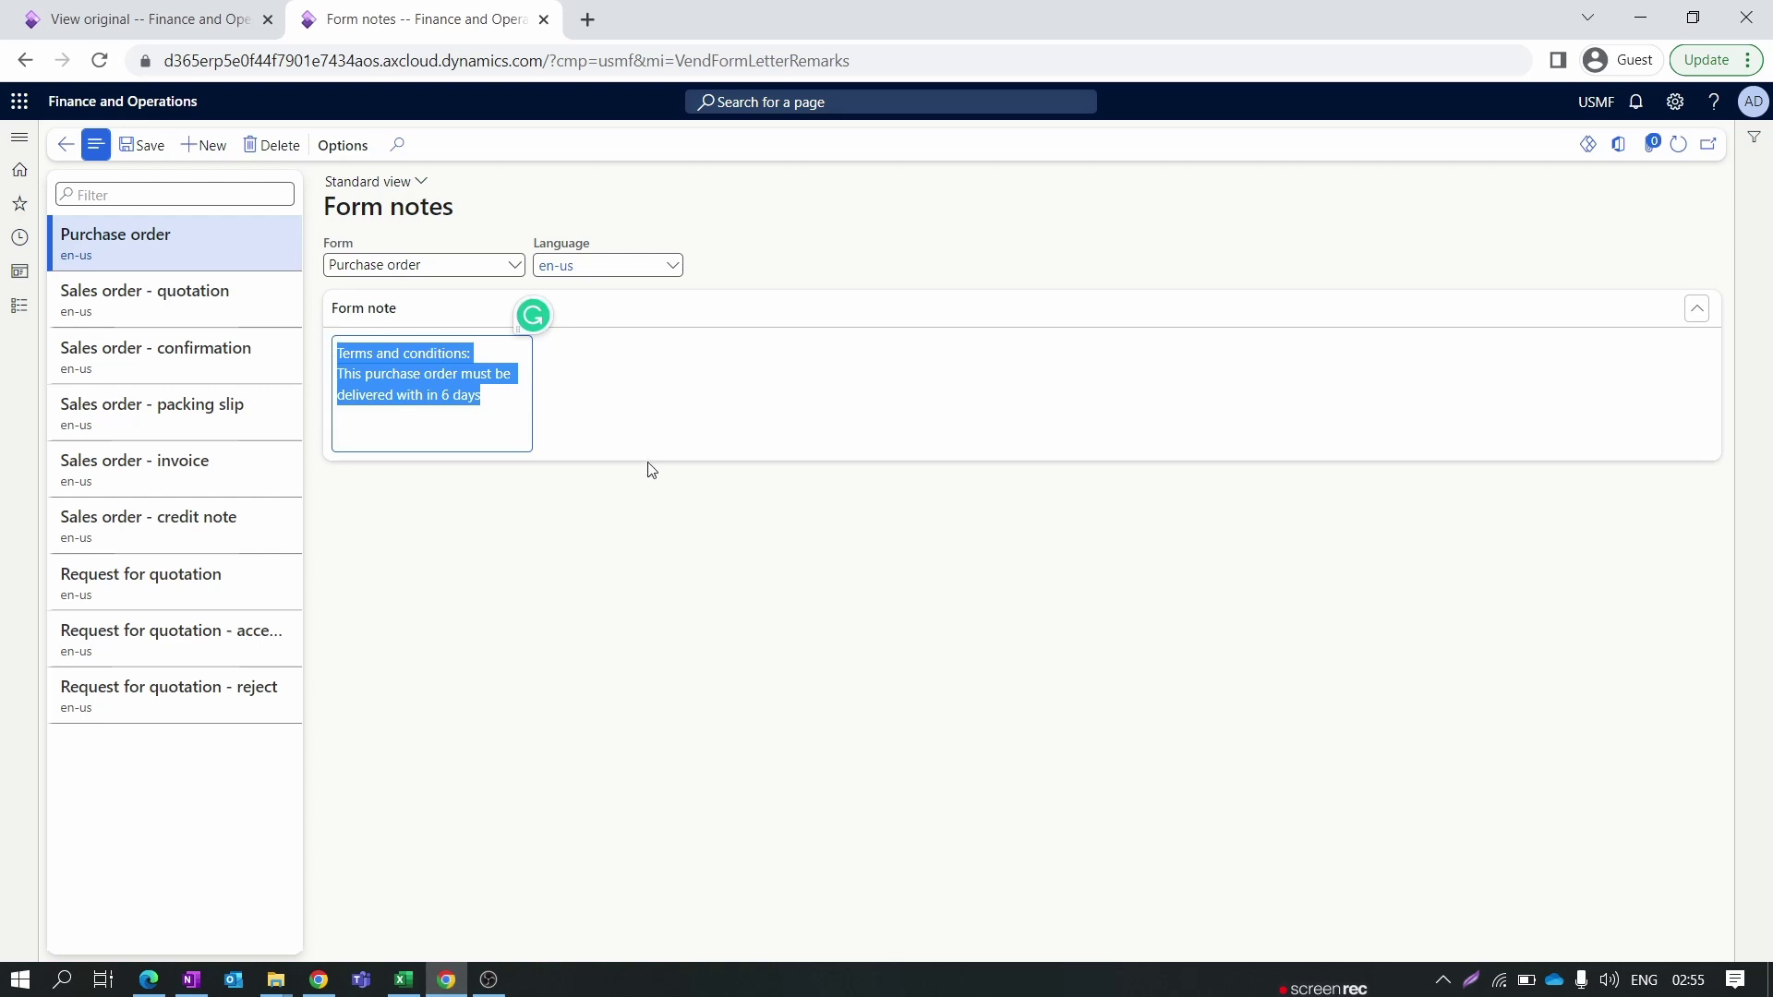
left_click(501, 415)
left_click(143, 145)
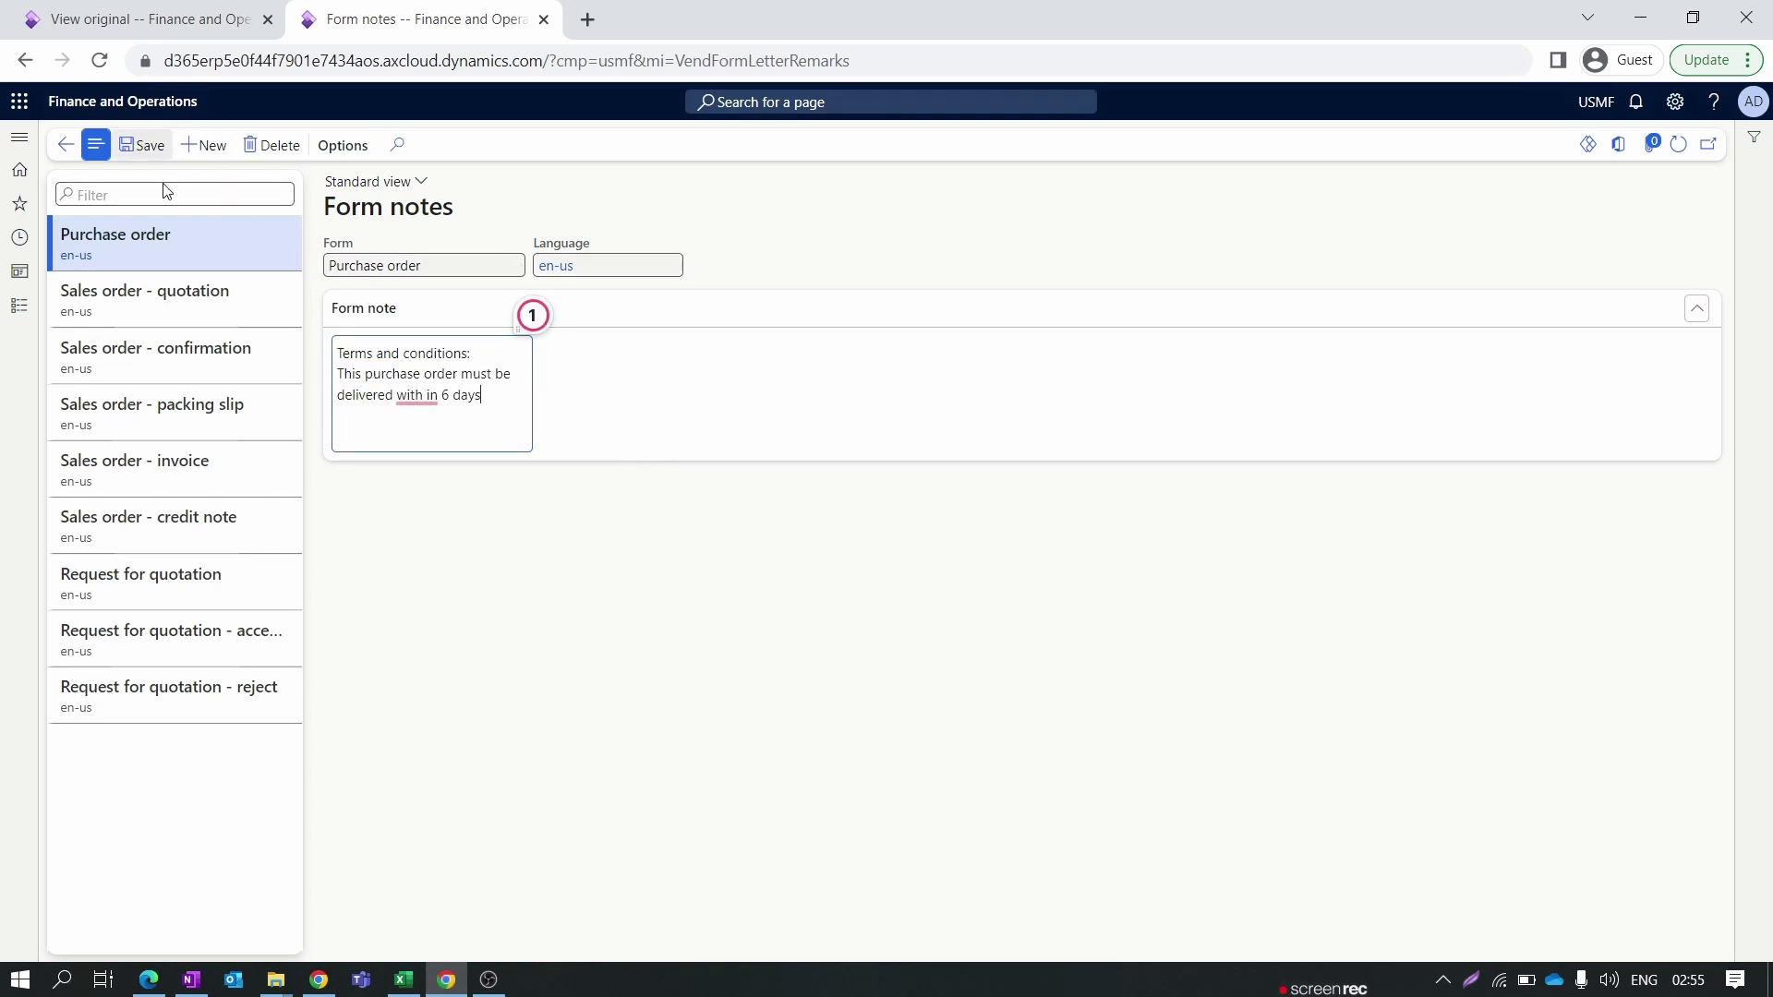
Go back from the original document in the first browser tab to the PVS LTD purchase order.
left_click(124, 9)
scroll(923, 536, "up", 5)
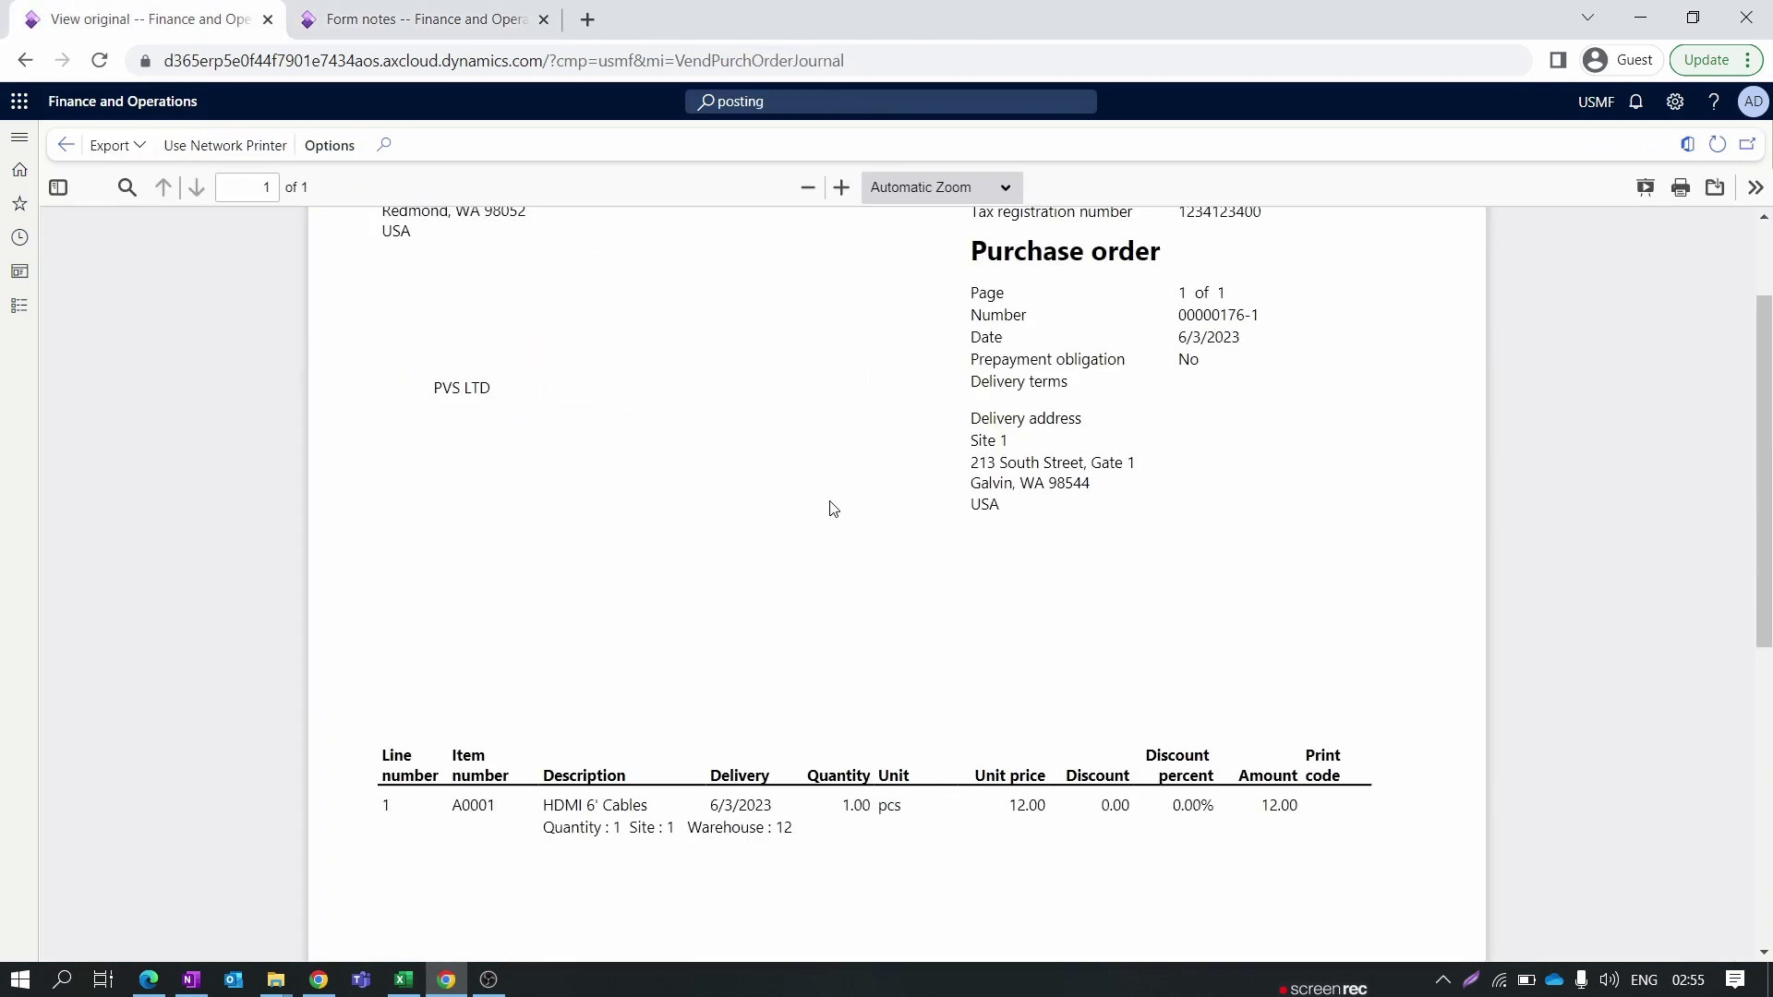
left_click(64, 146)
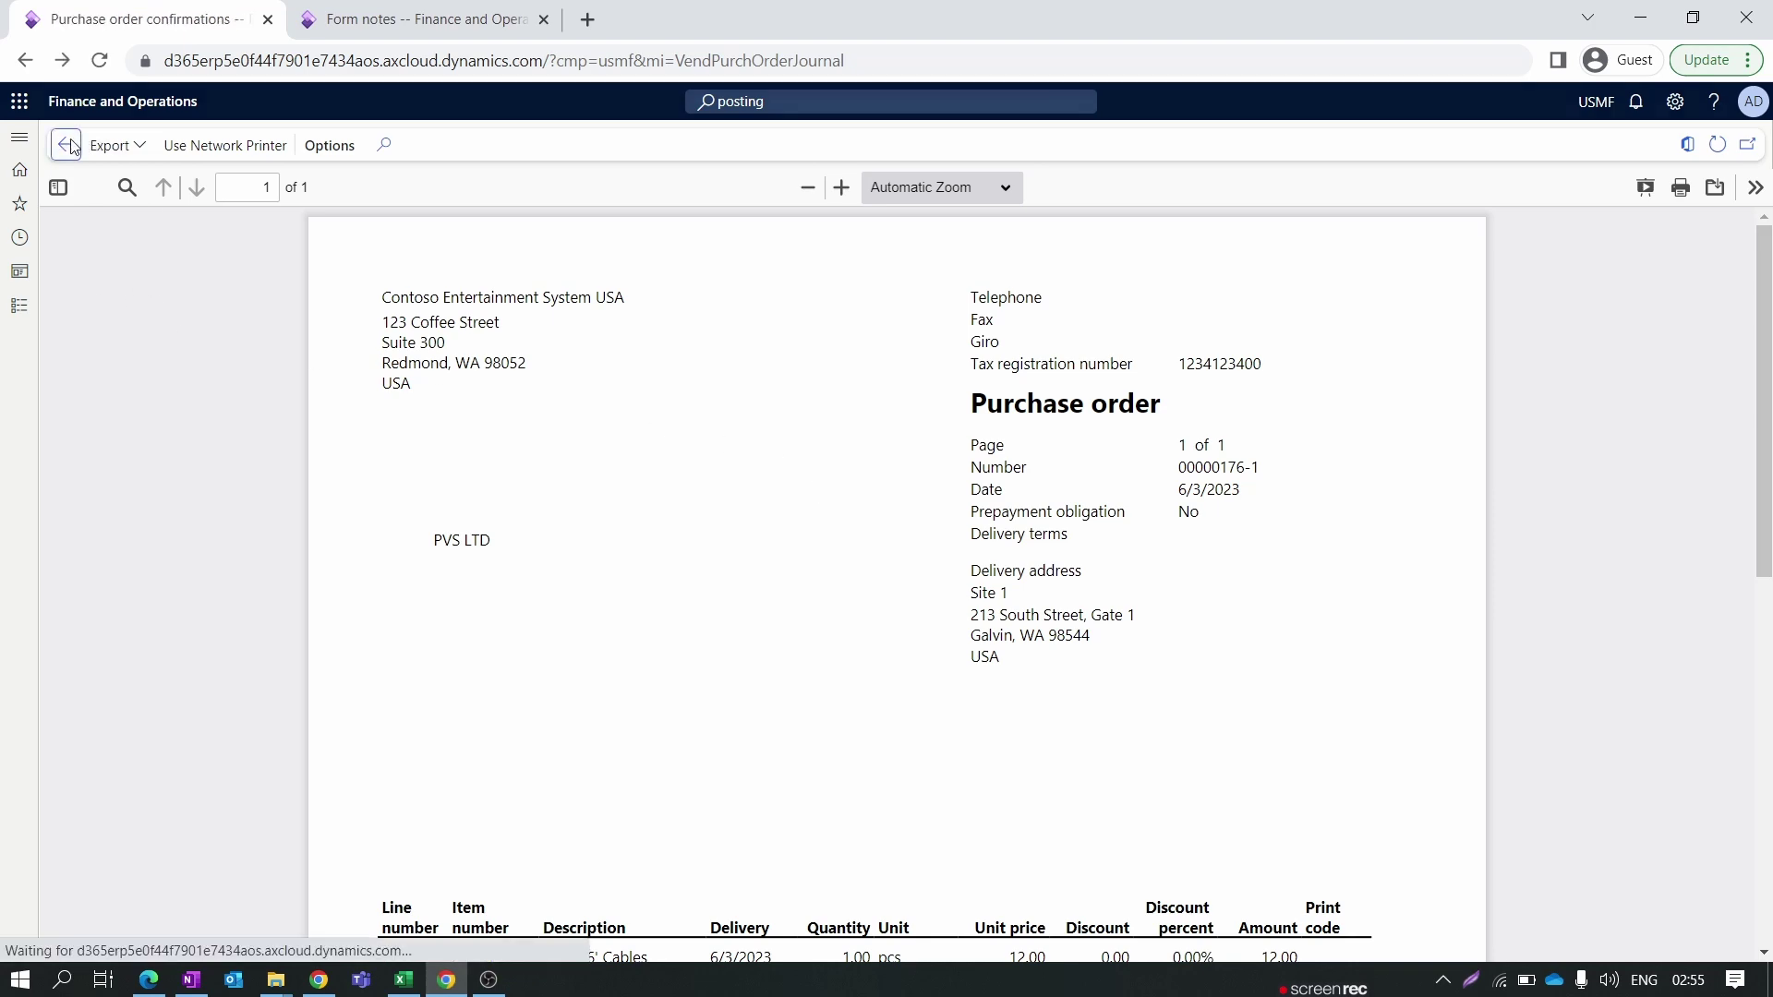
left_click(64, 145)
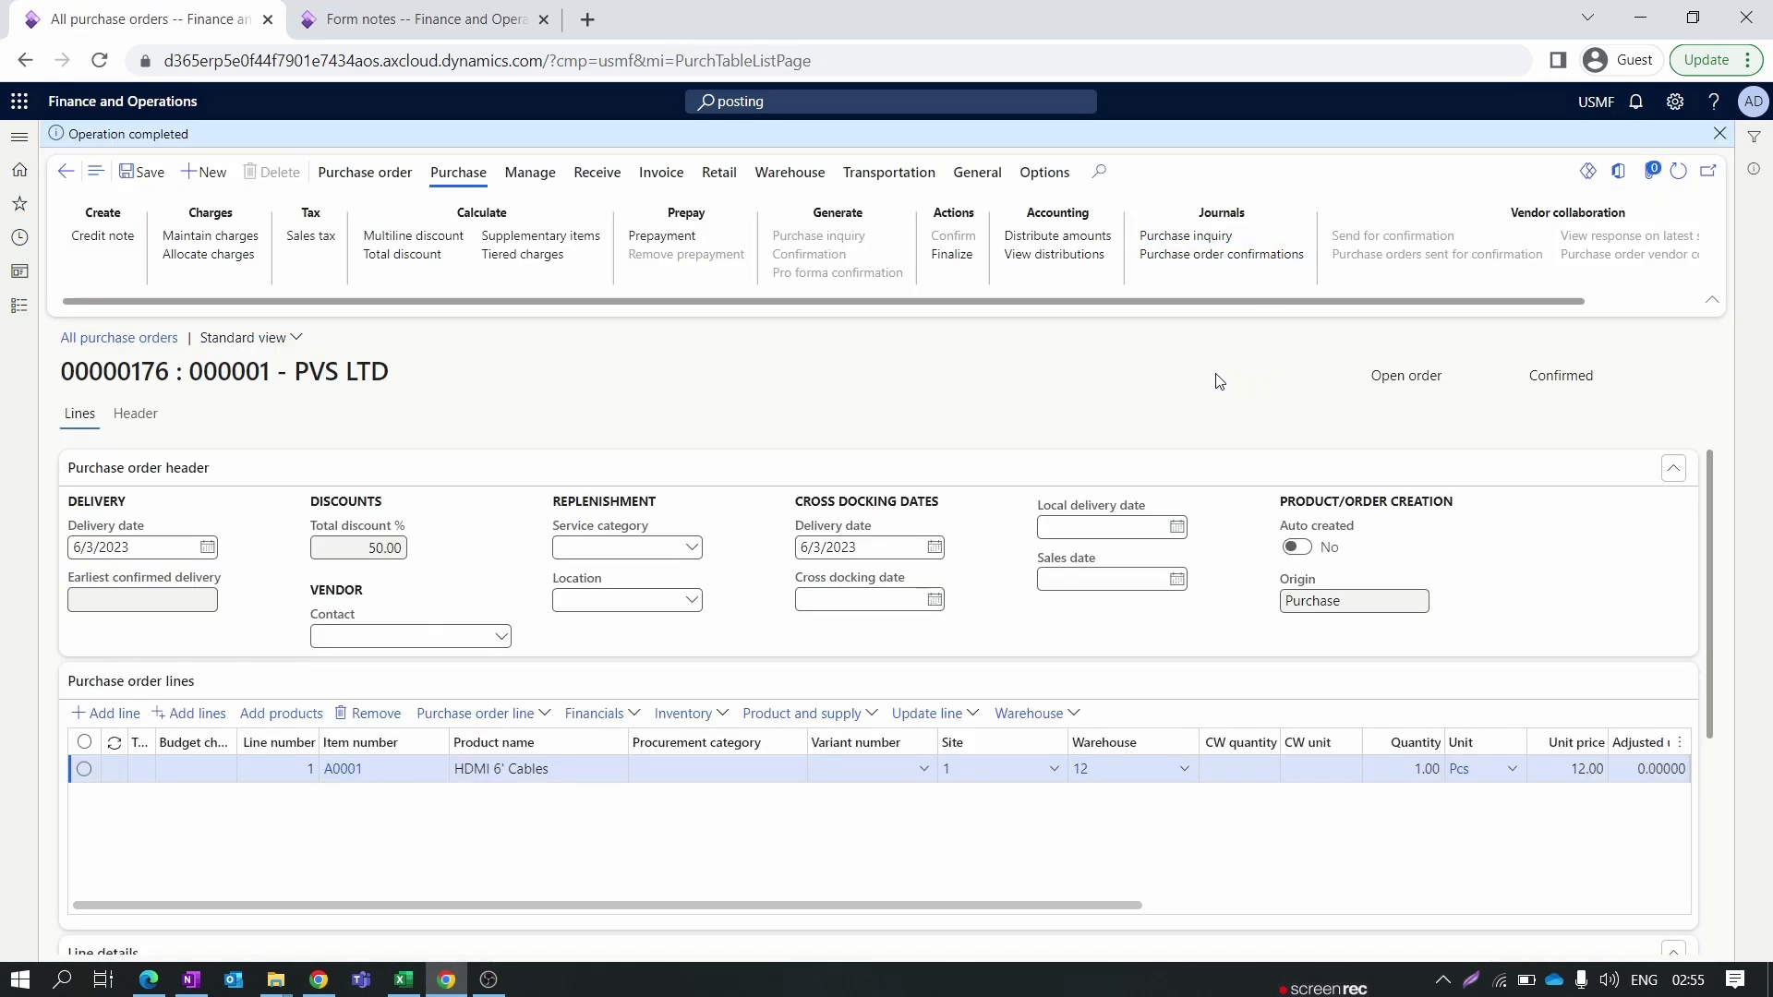
View the original document of the order's confirmation down to its terms and conditions note, and return to the purchase order.
left_click(1217, 255)
left_click(123, 303)
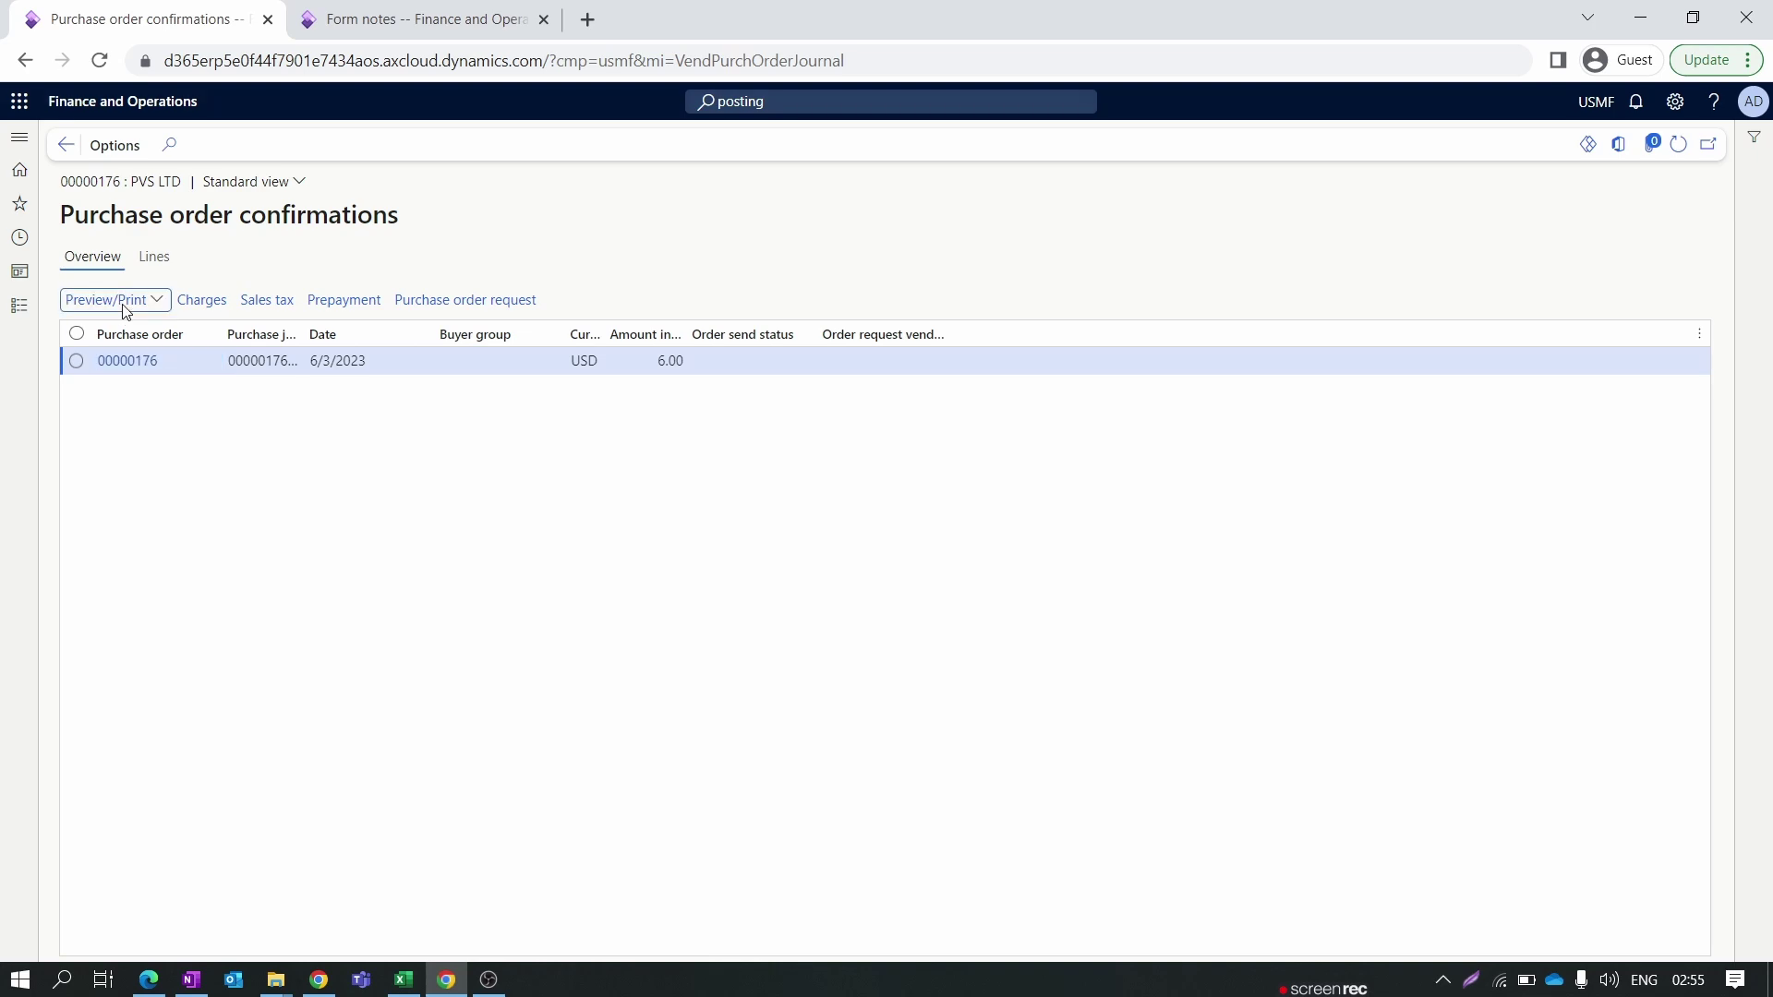
left_click(172, 370)
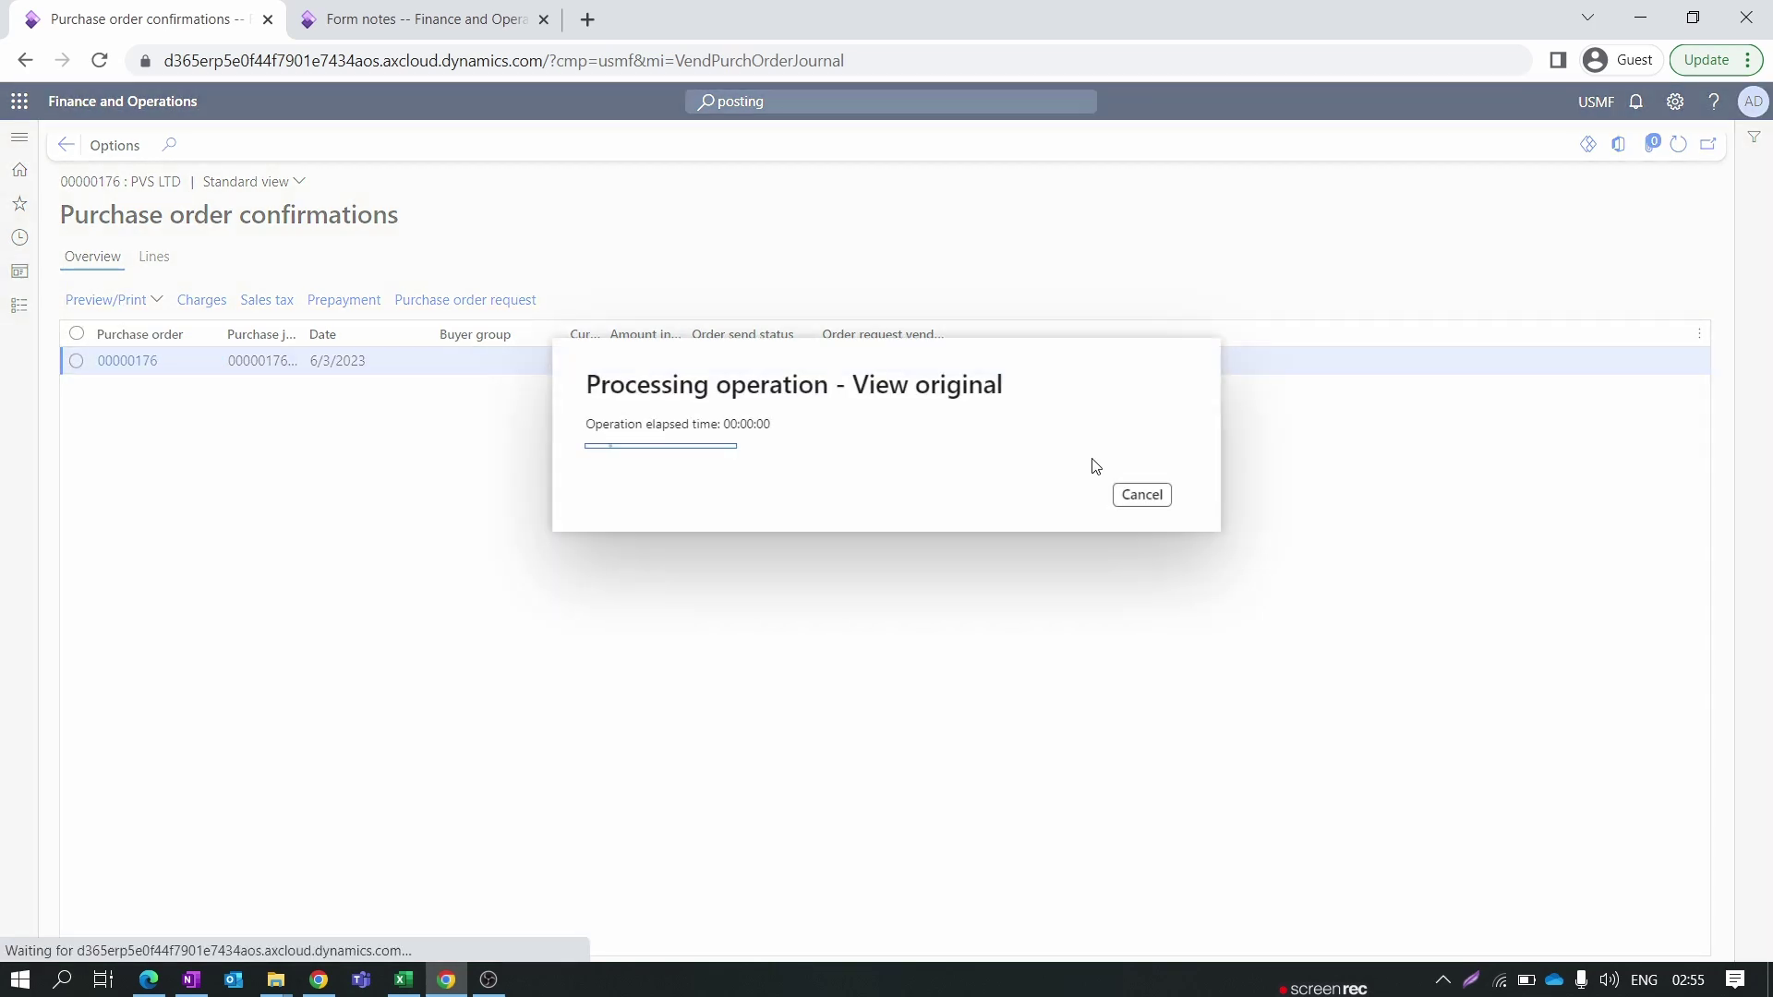
scroll(1074, 466, "down", 8)
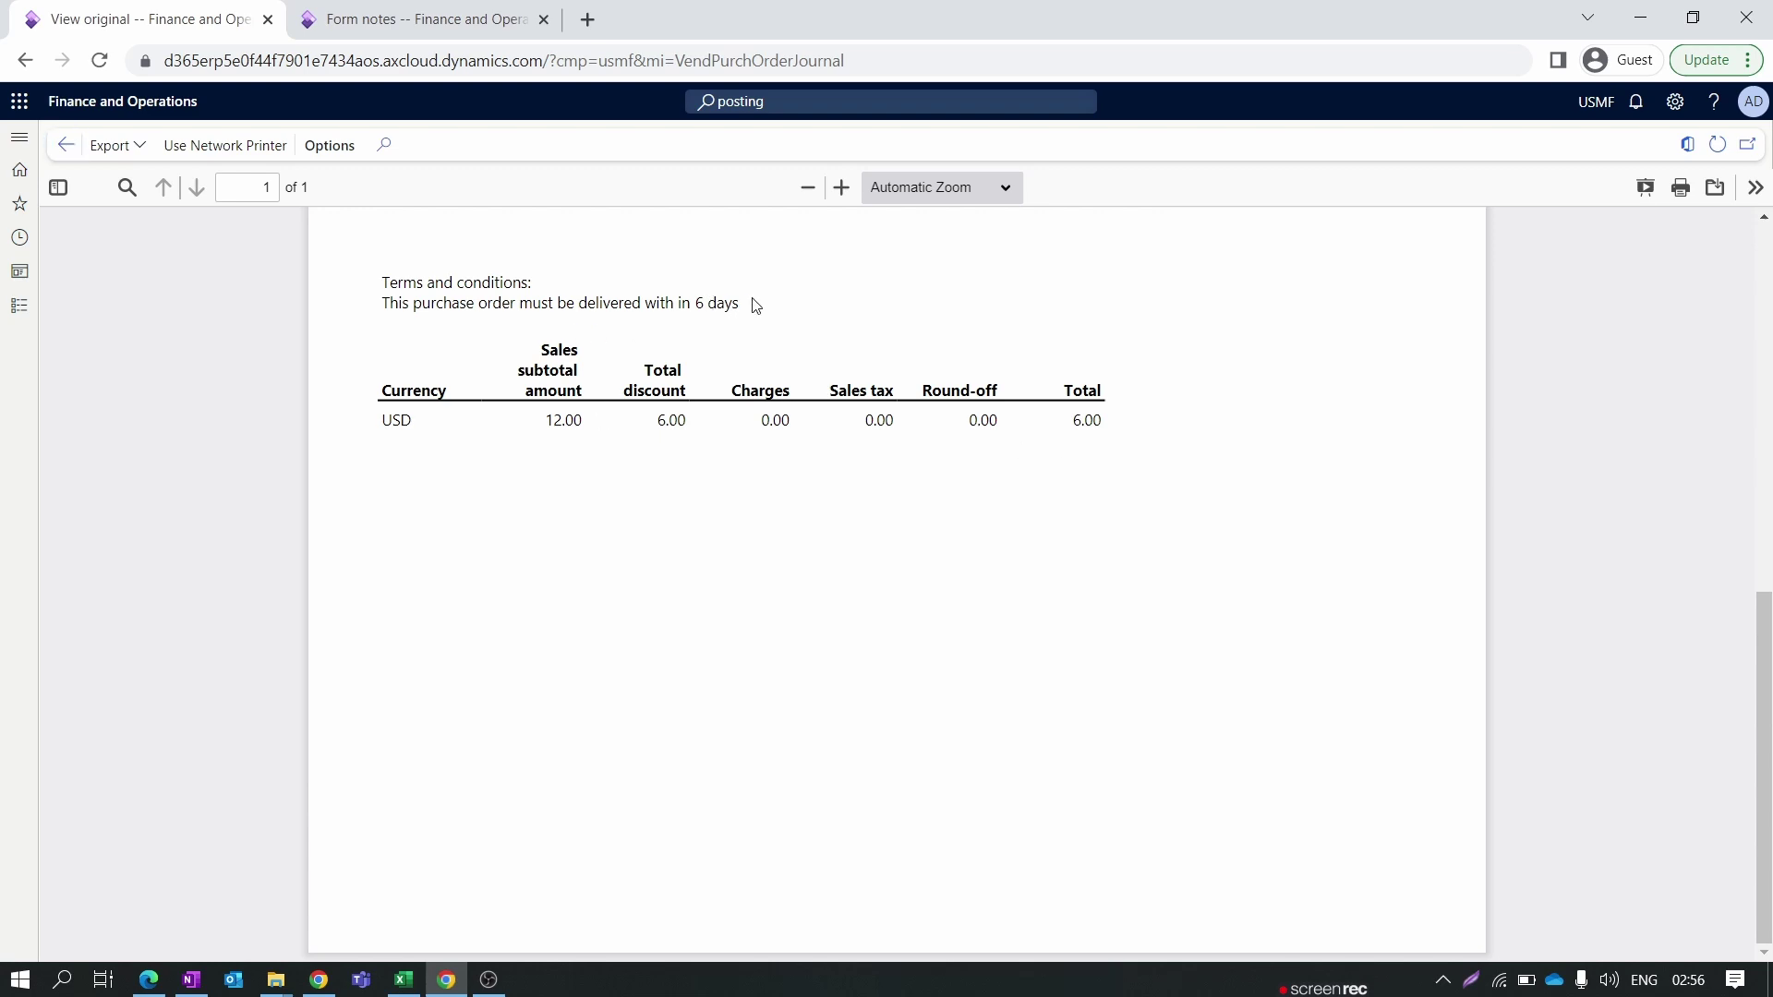
left_click_drag(748, 303, 1487, 399)
scroll(1487, 399, "up", 2)
scroll(1487, 399, "up", 5)
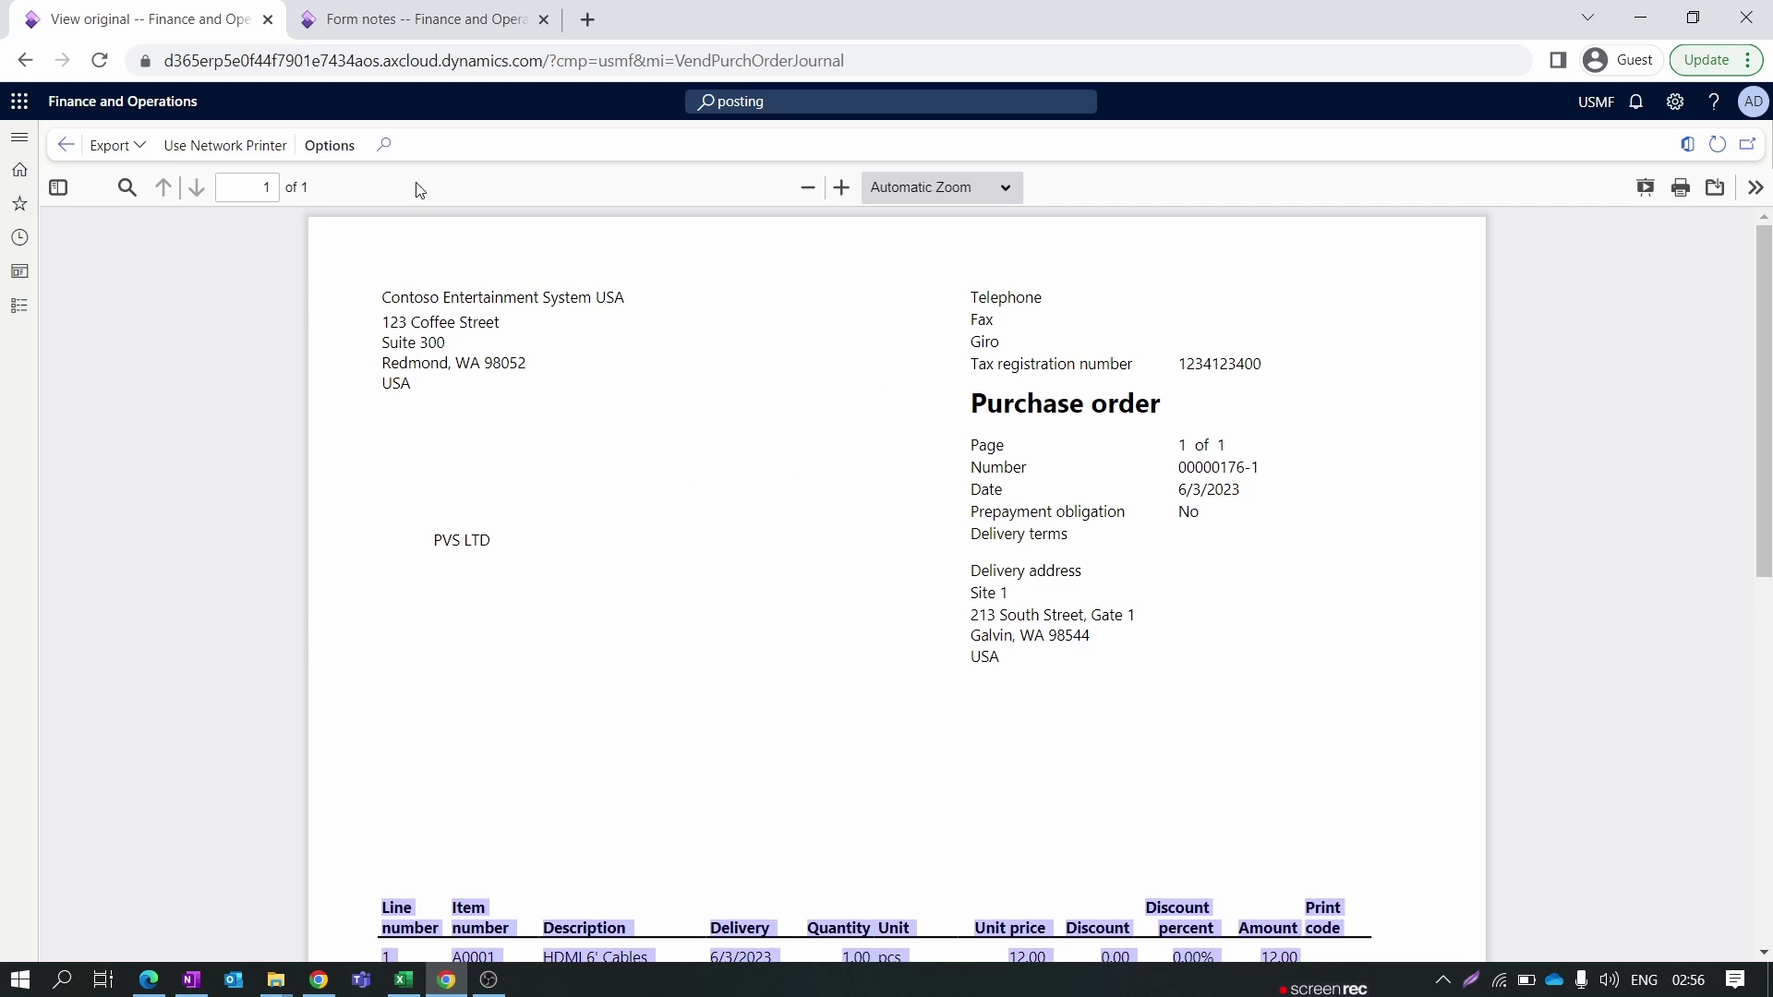
left_click(64, 145)
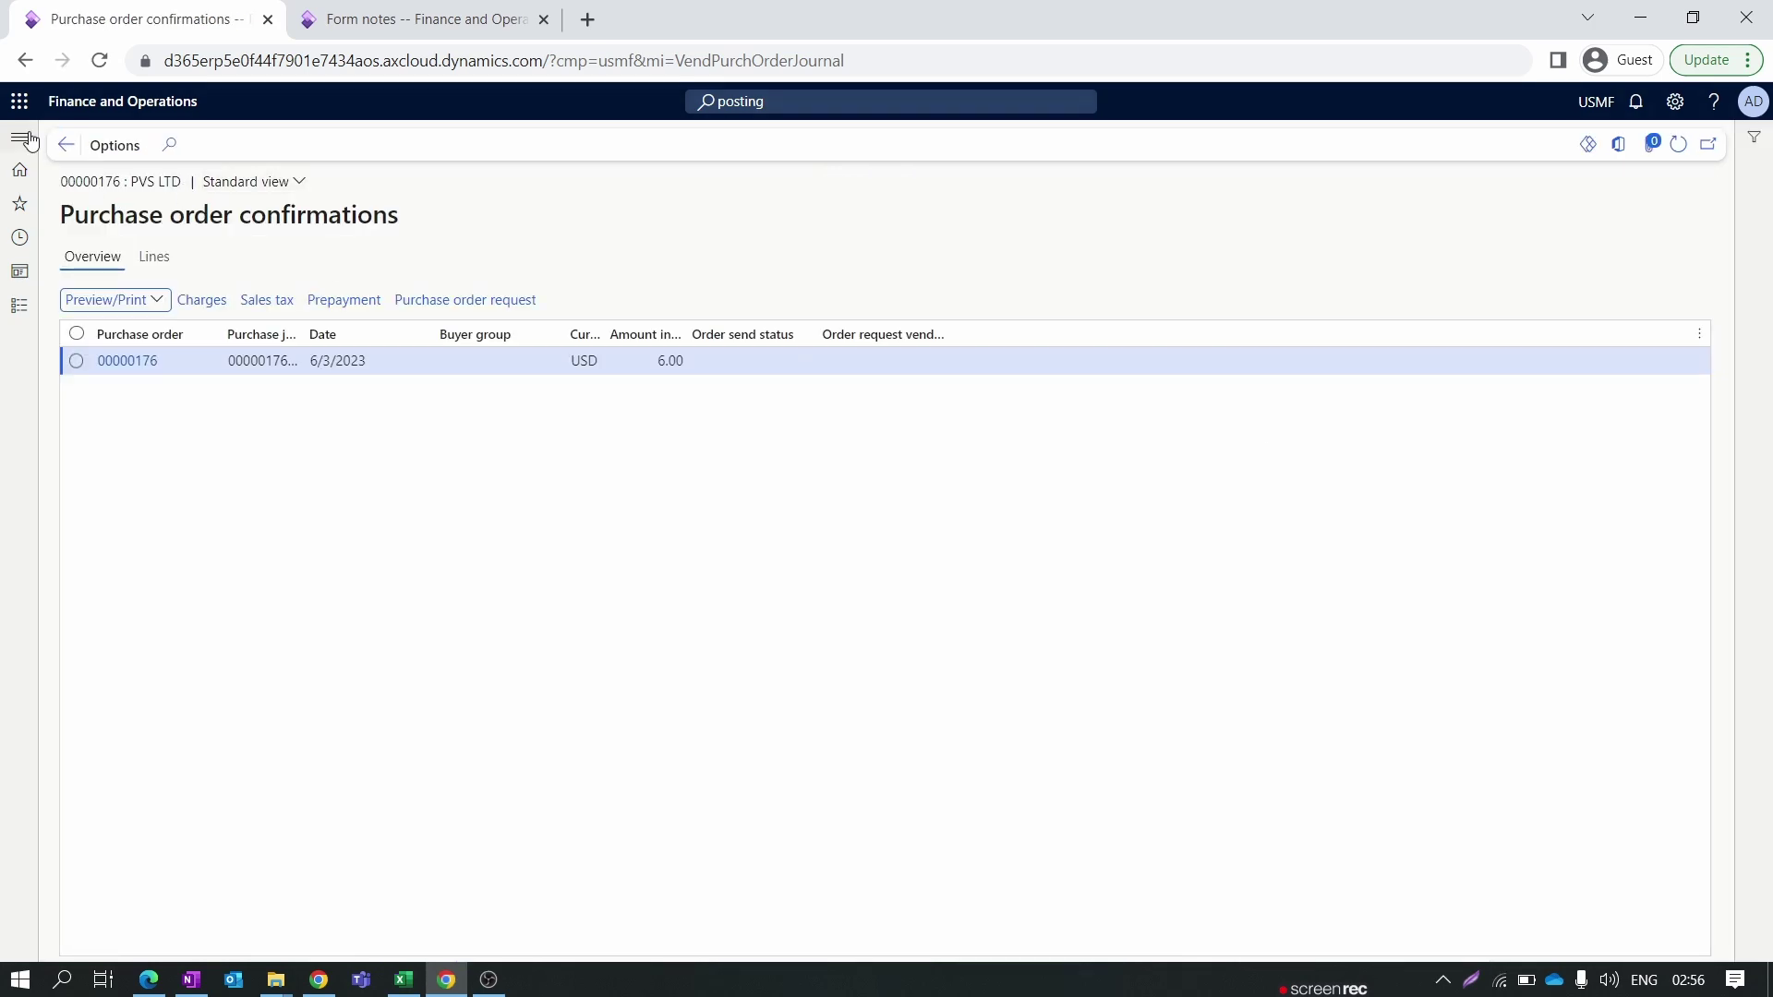
left_click(64, 145)
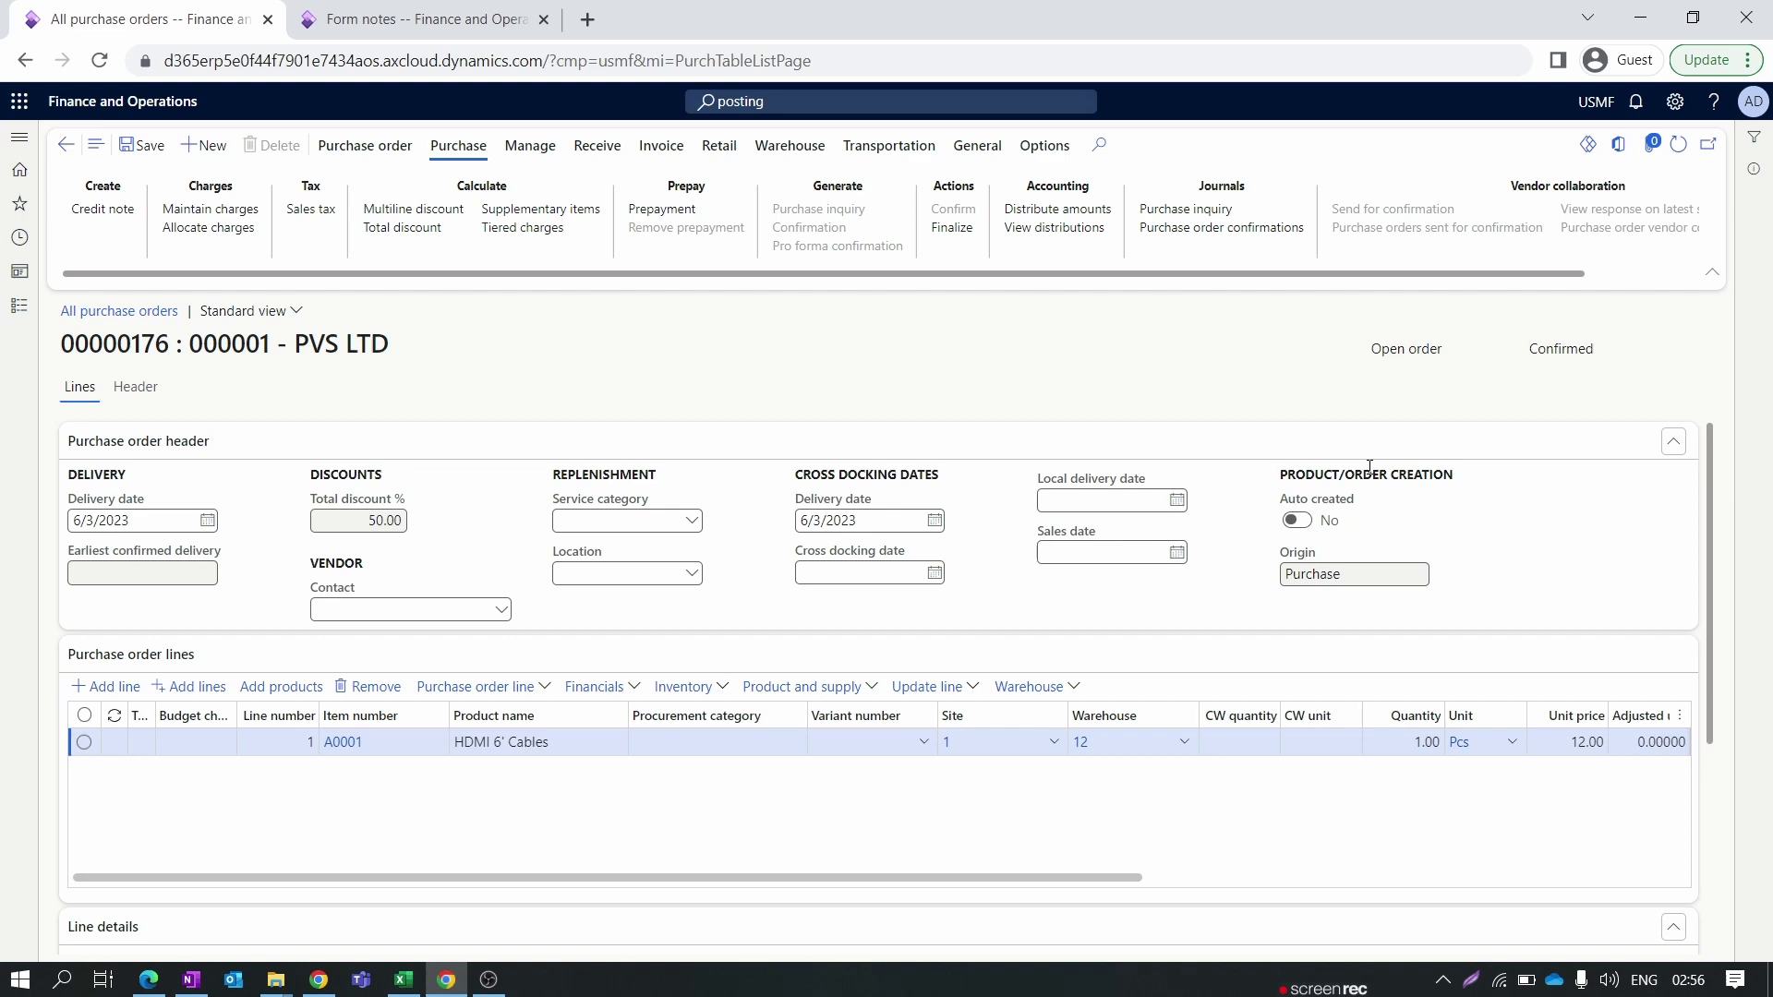
left_click_drag(1659, 340, 1514, 350)
left_click(379, 148)
left_click(458, 146)
left_click_drag(1590, 351, 1551, 360)
Set the quantity of the A0001 HDMI 6' Cables line to 2 and reconfirm the saved purchase order.
left_click(1429, 746)
key("BackSpace")
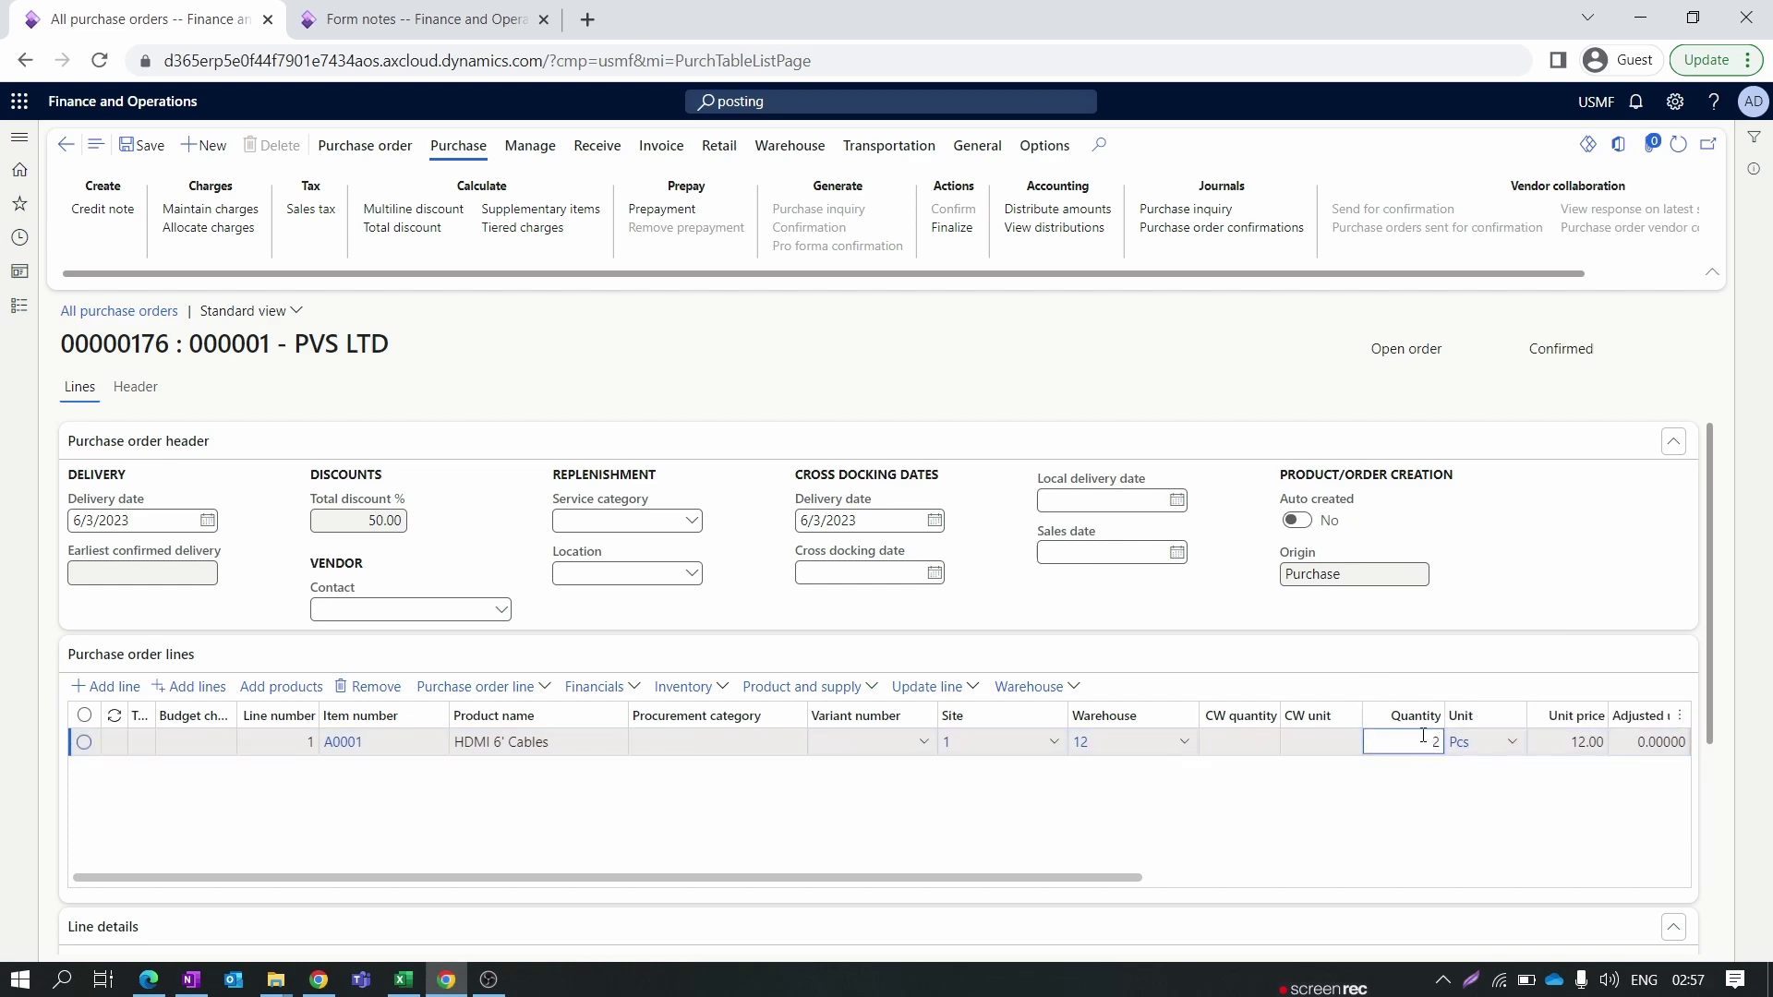
left_click(1367, 800)
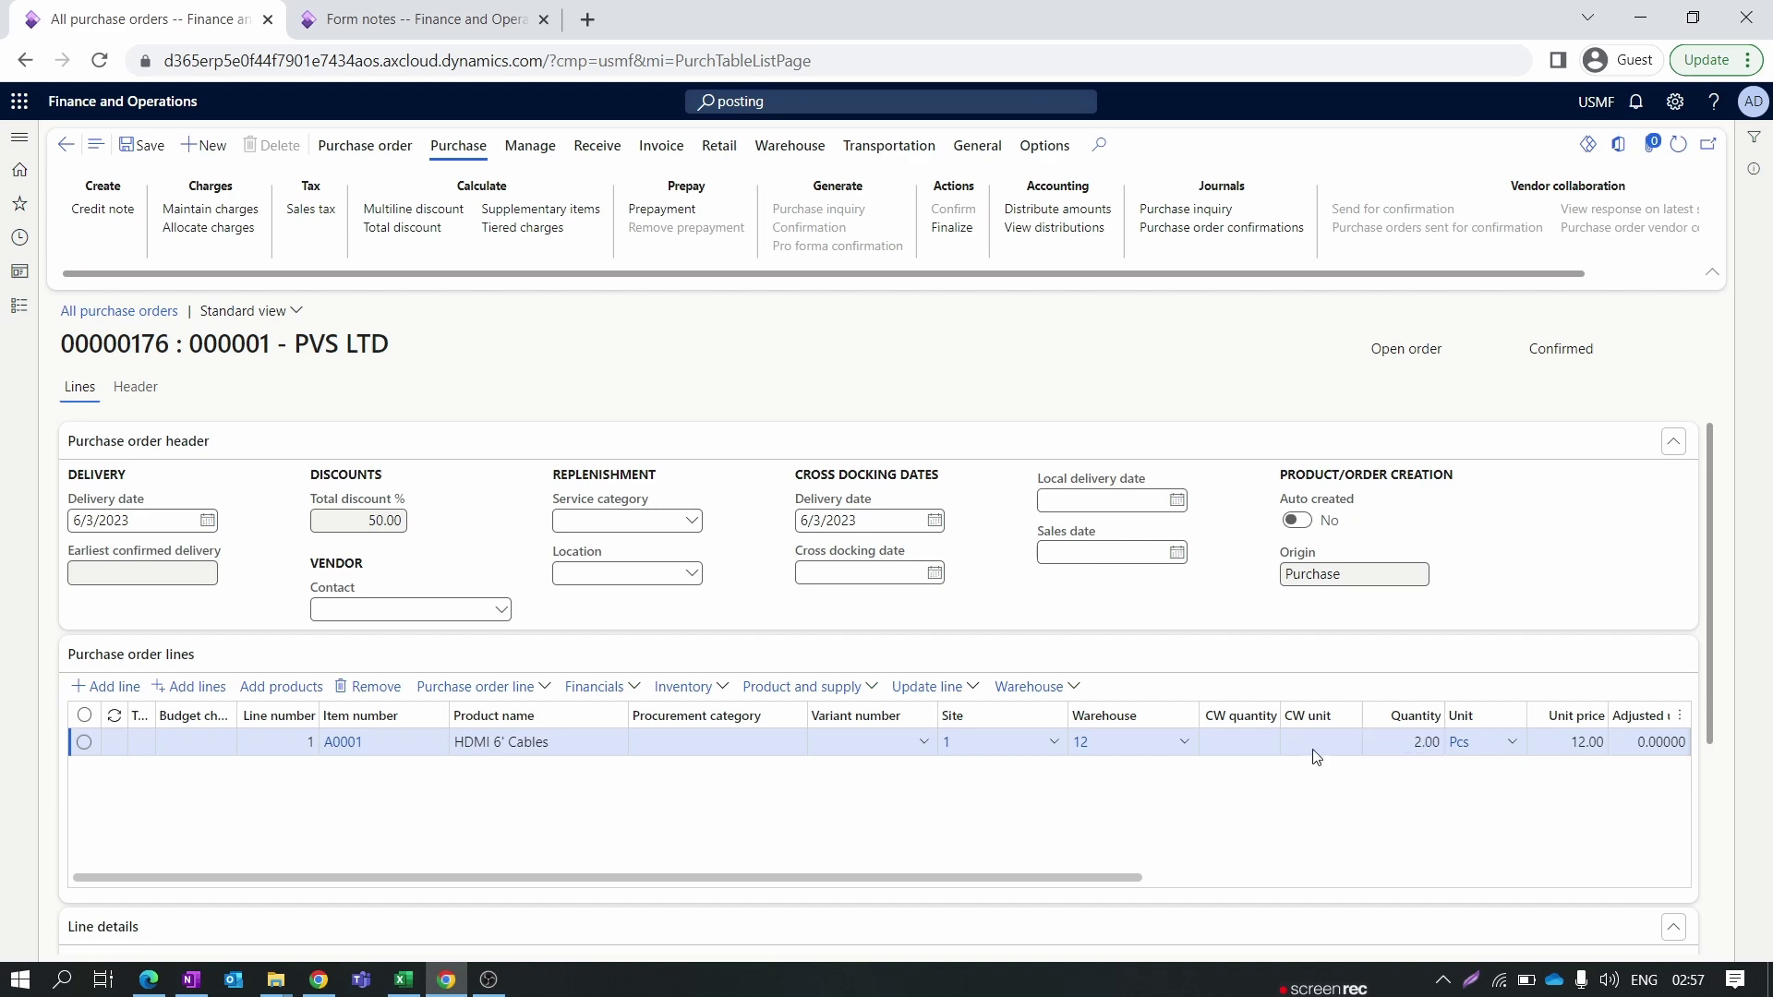
left_click(145, 147)
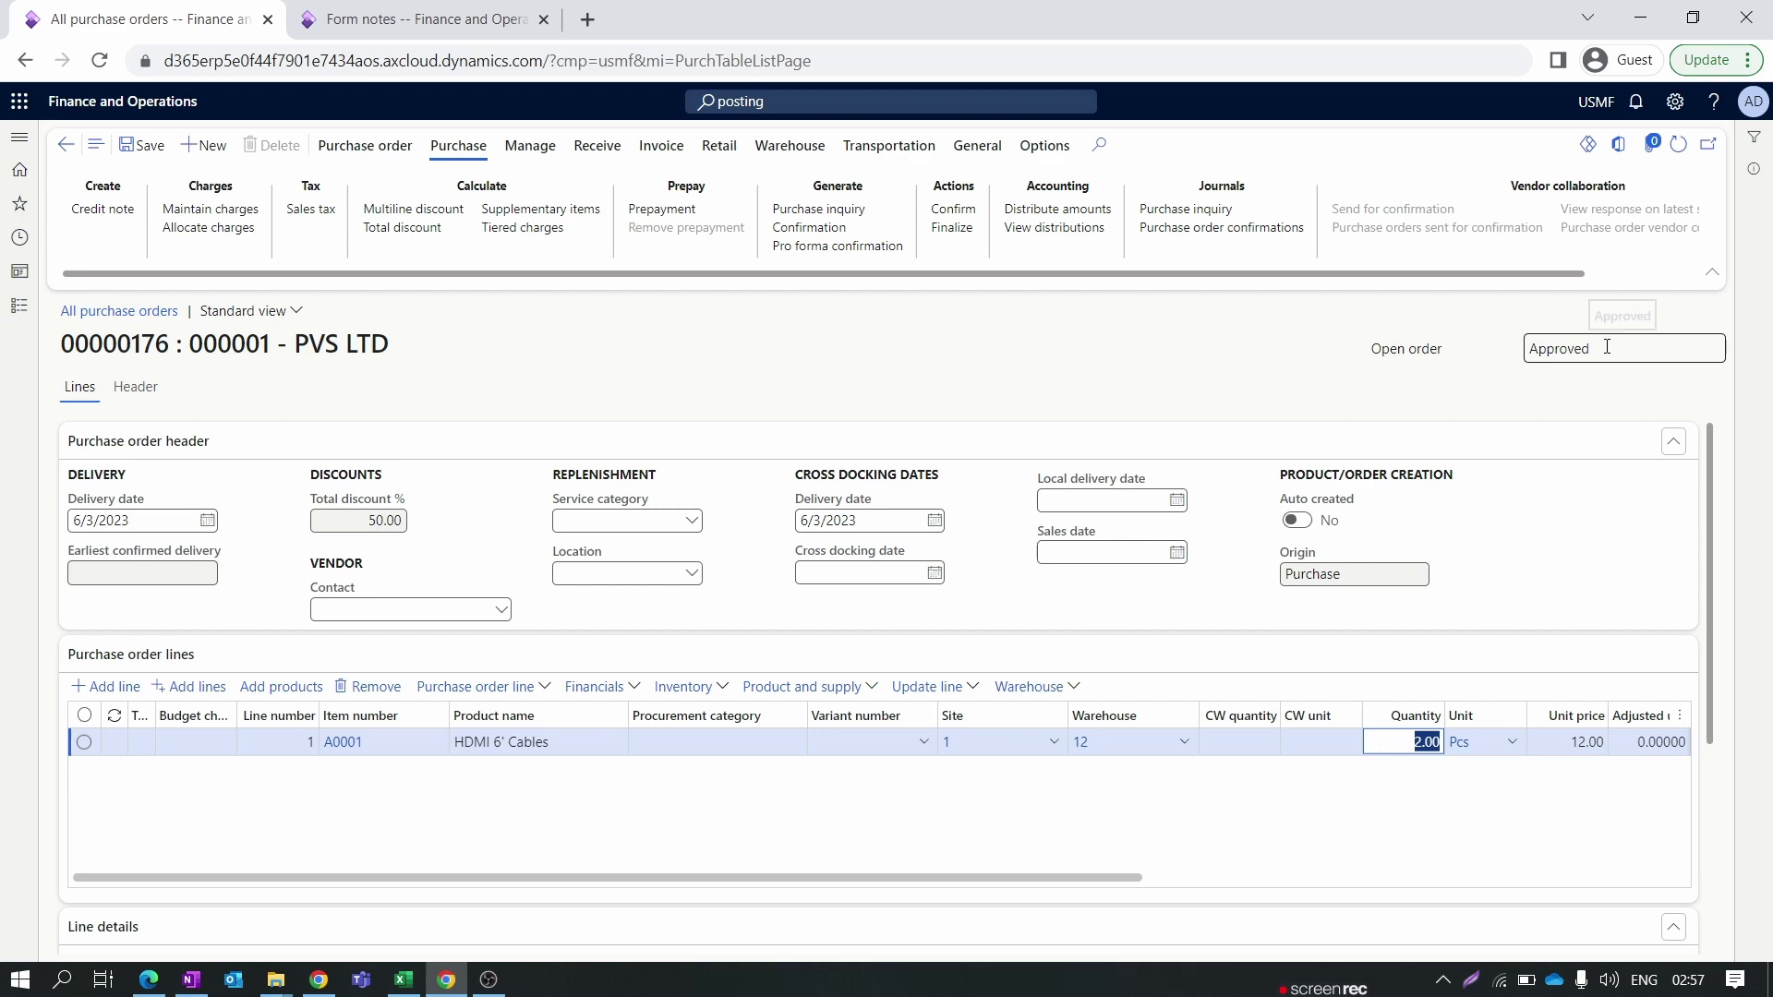
left_click_drag(1589, 346, 1514, 357)
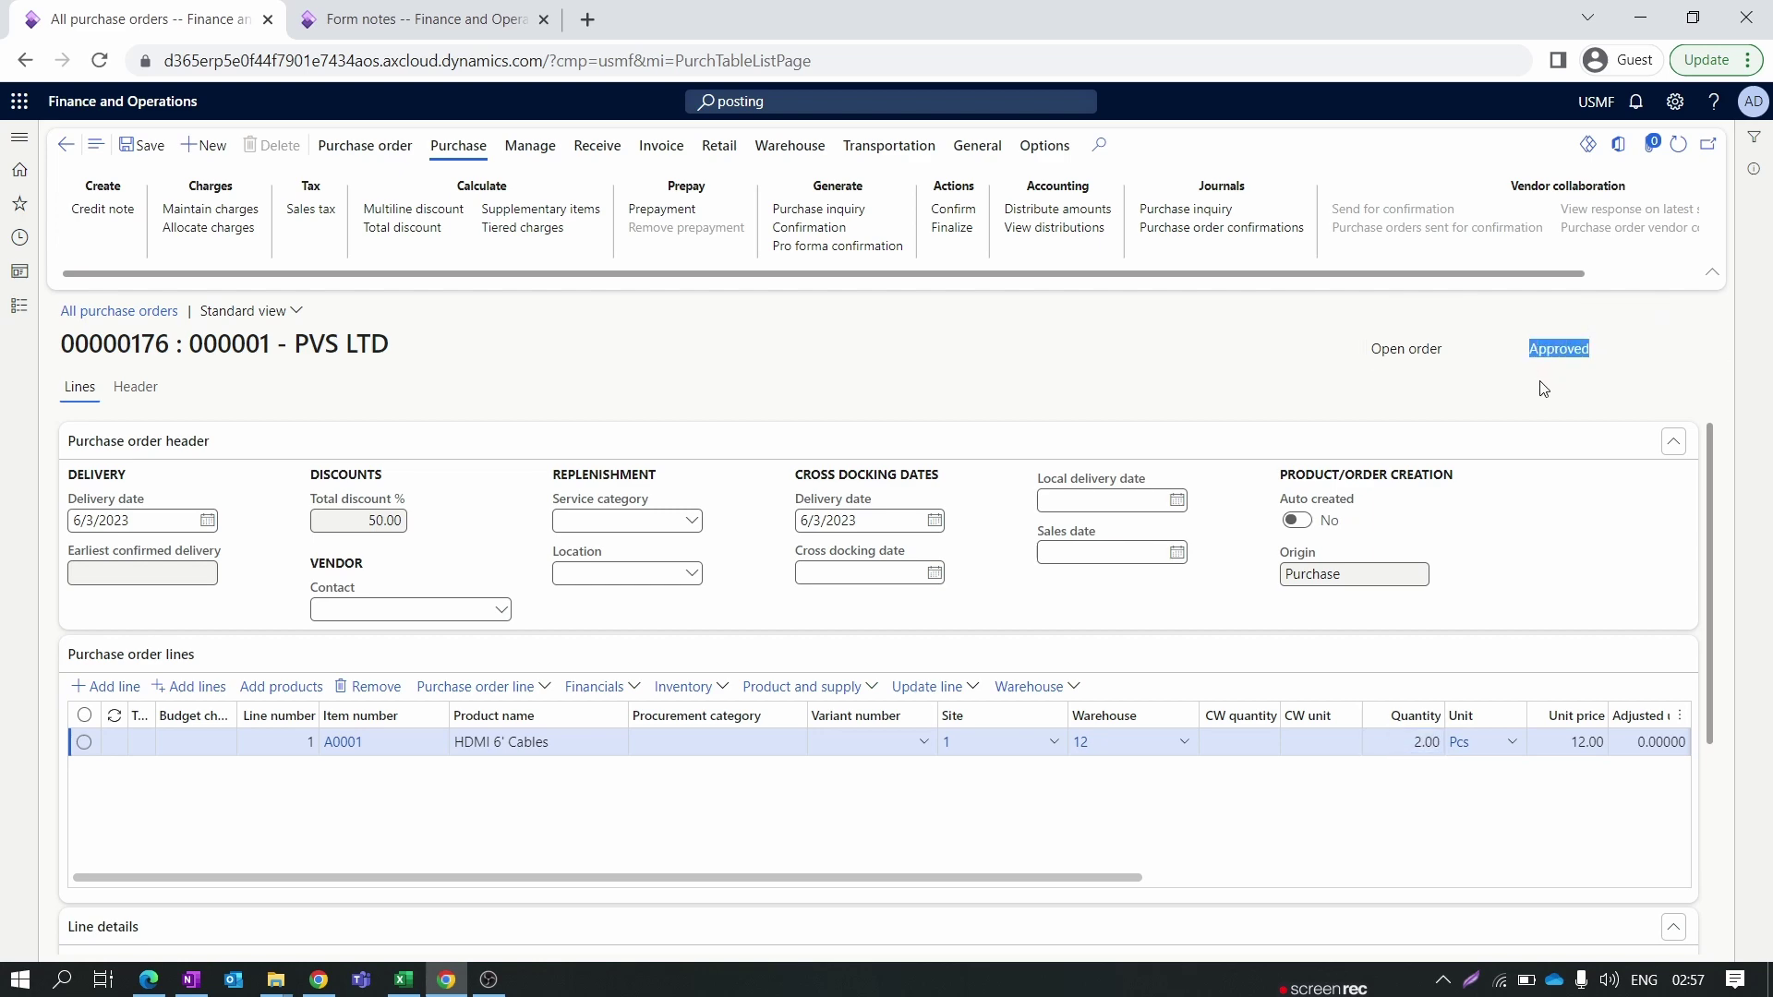
left_click(953, 209)
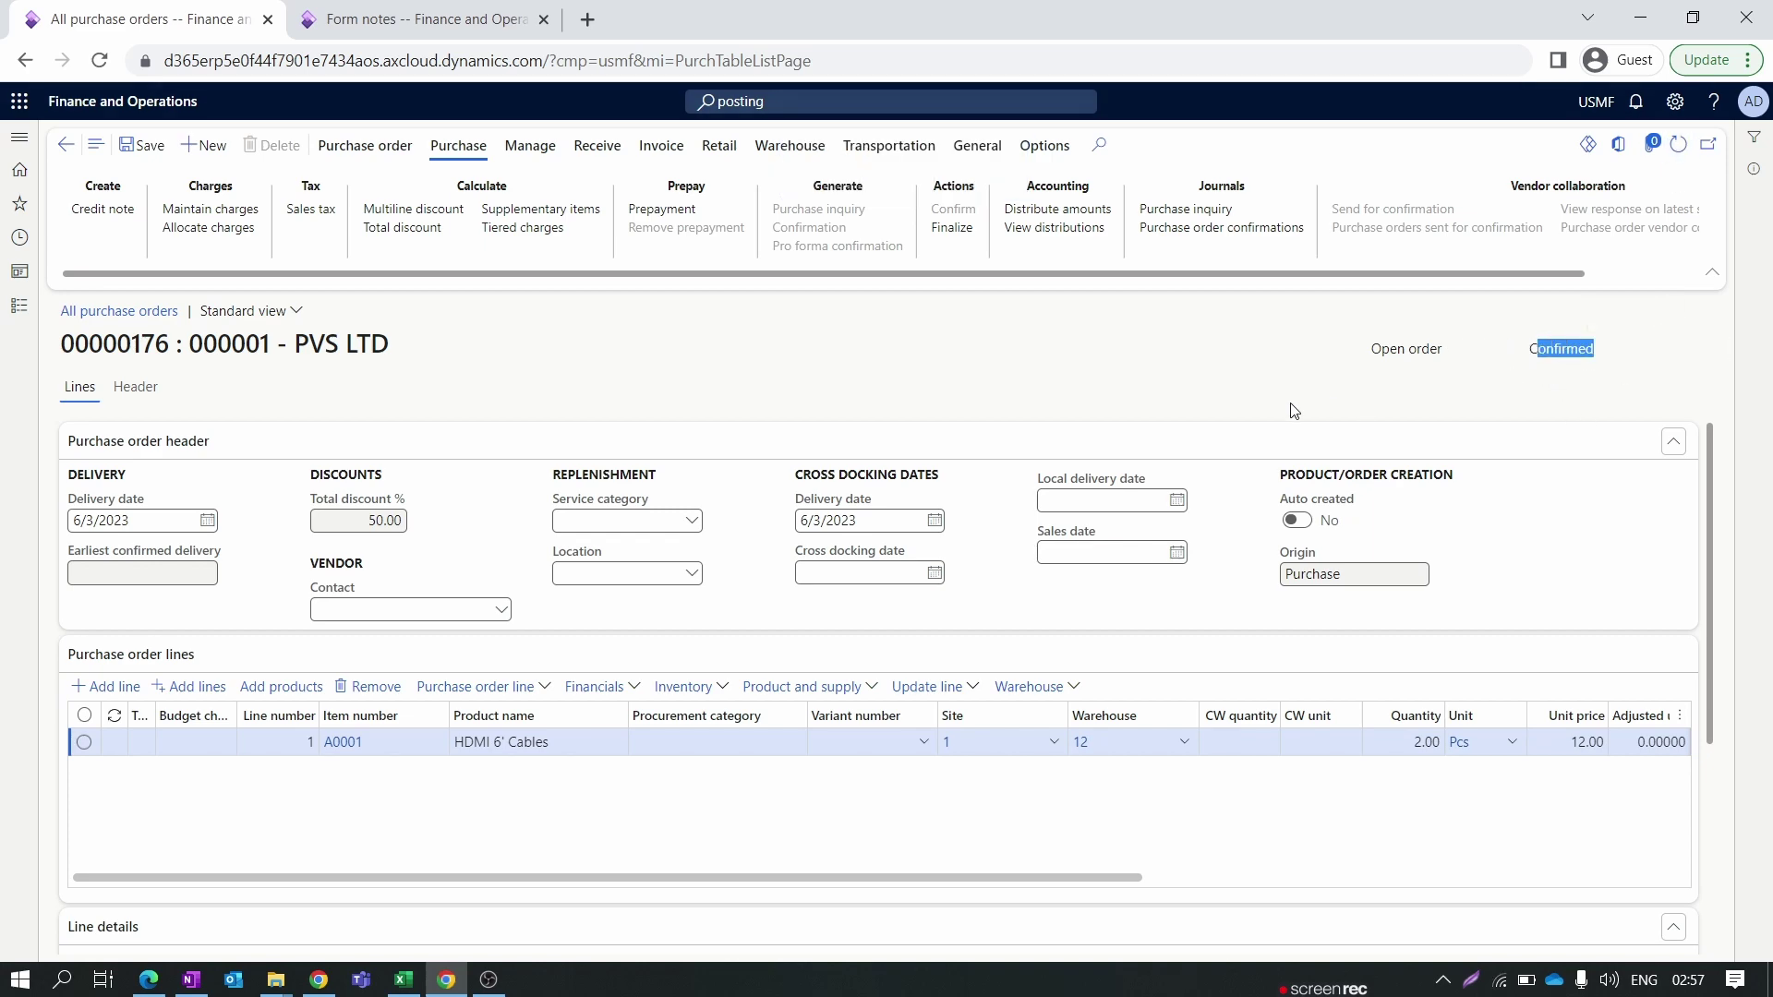
View the purchase order versions, examine the line quantity in both confirmed versions, and return to the purchase order.
left_click(534, 150)
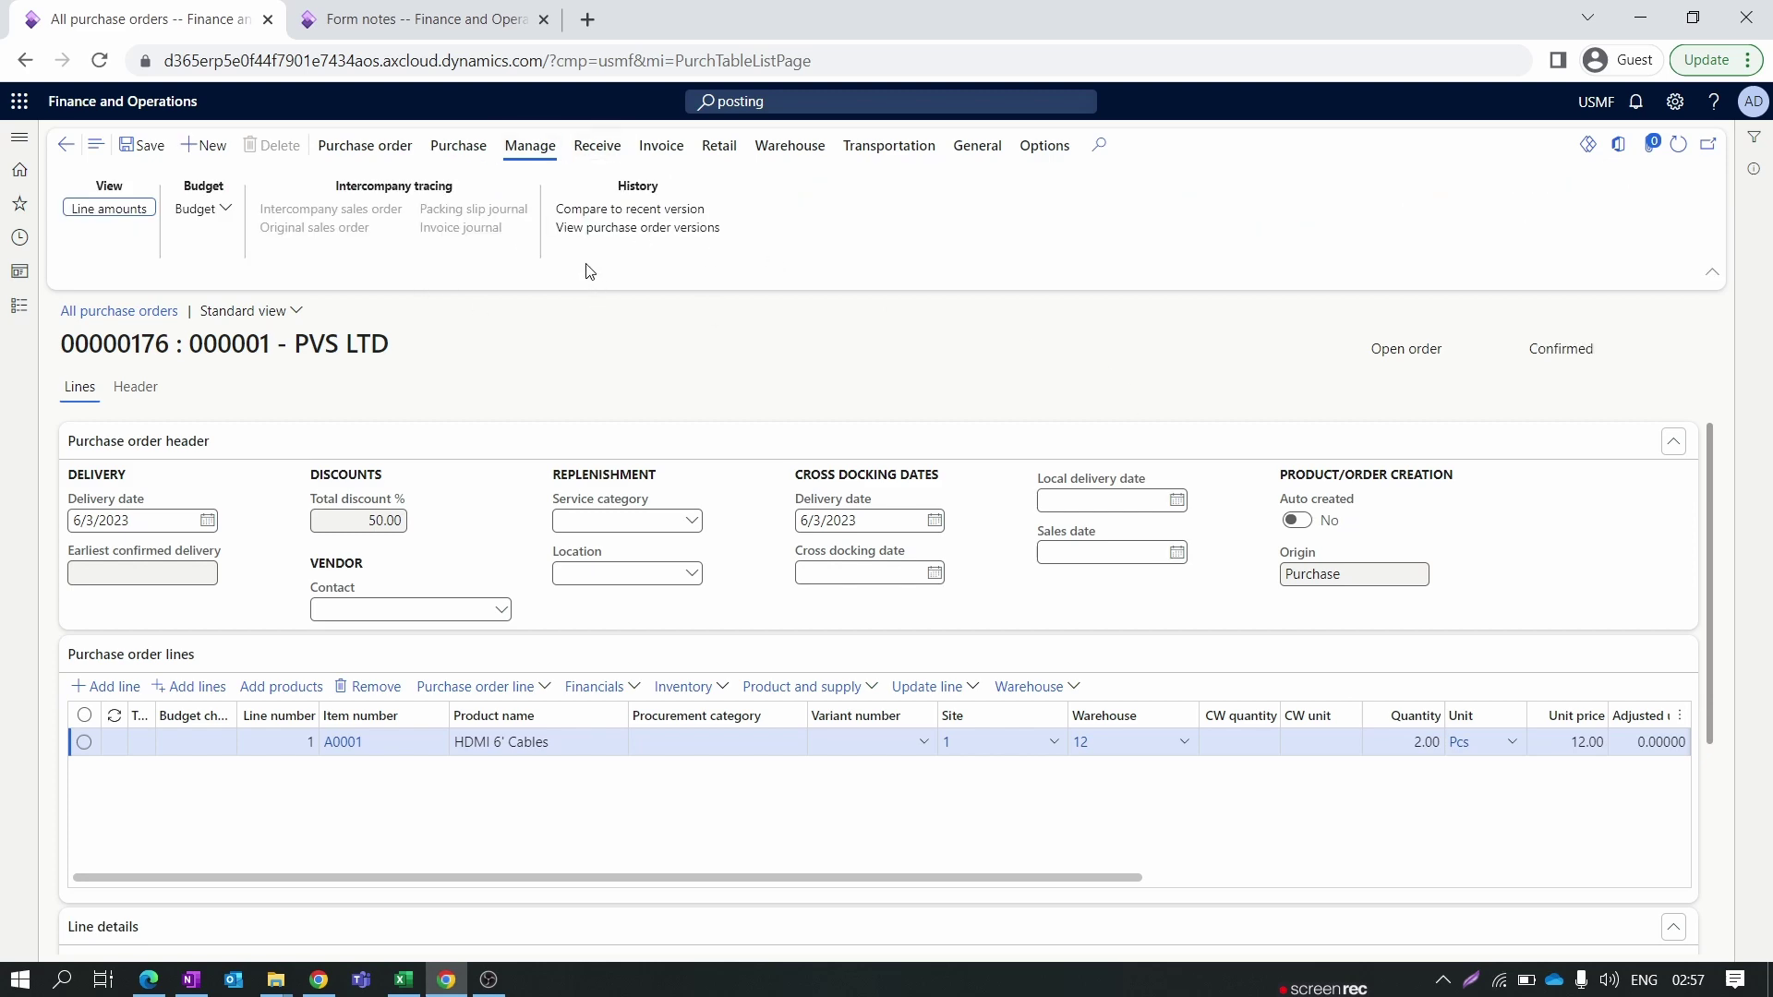
left_click(692, 229)
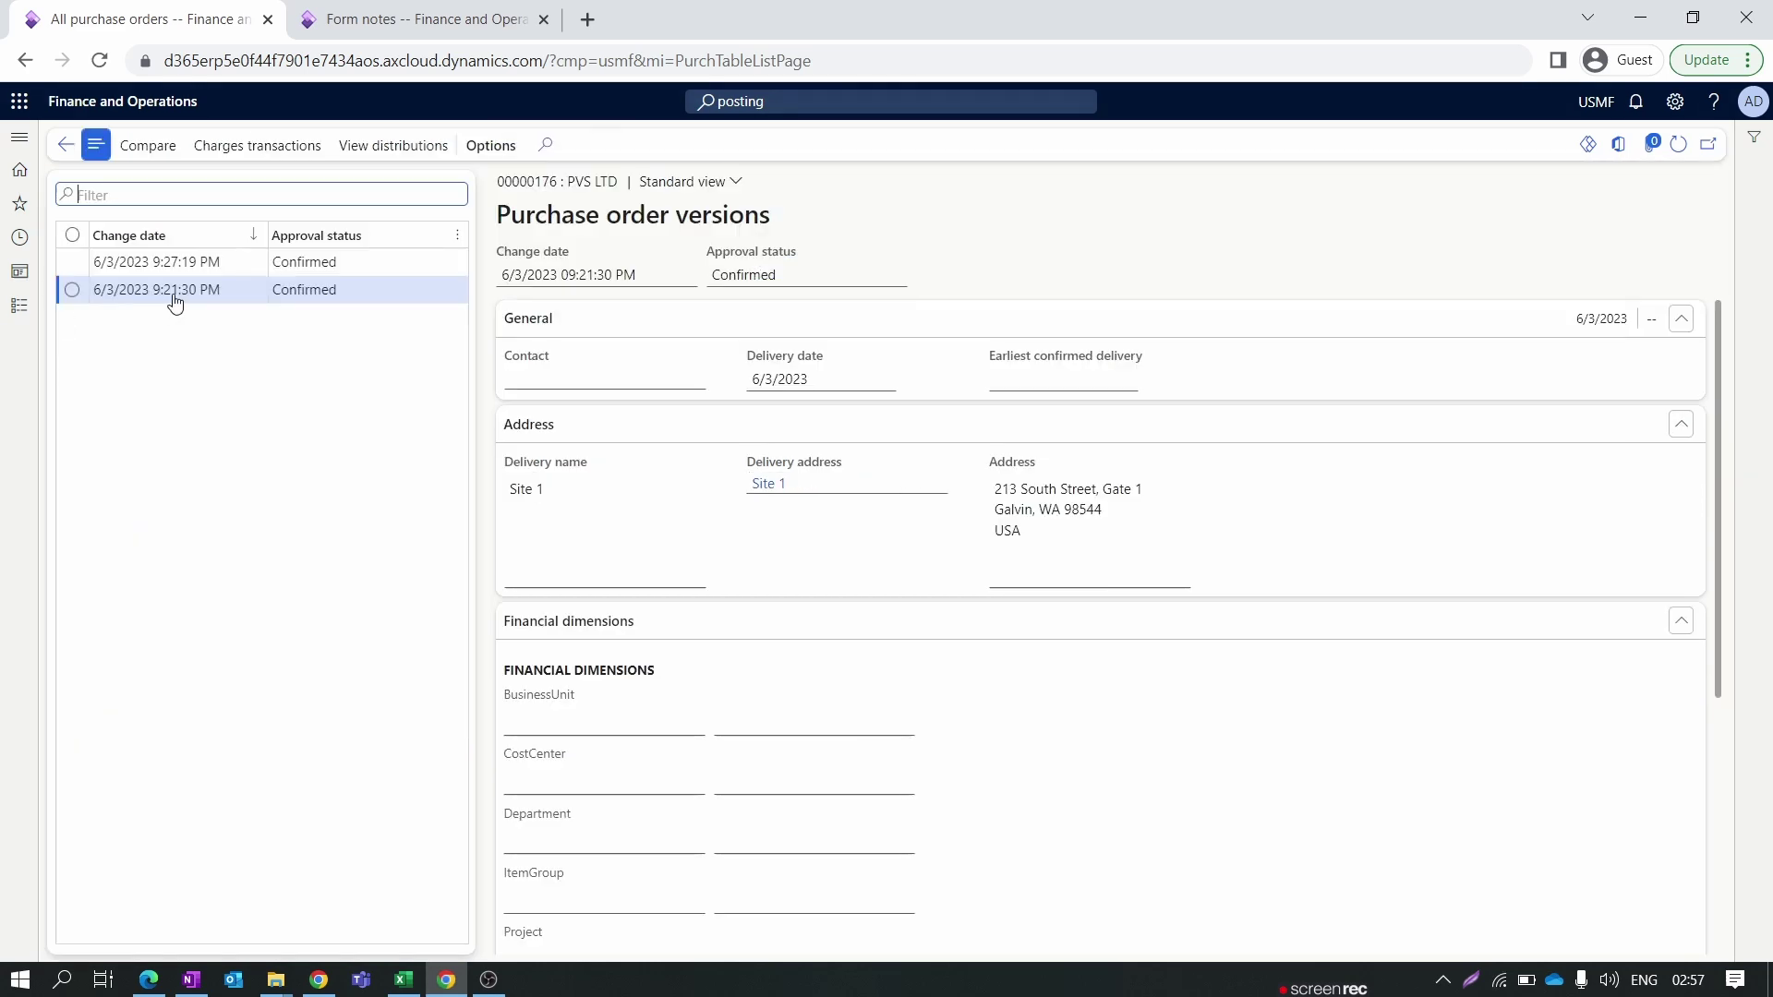
left_click(379, 288)
scroll(831, 646, "down", 5)
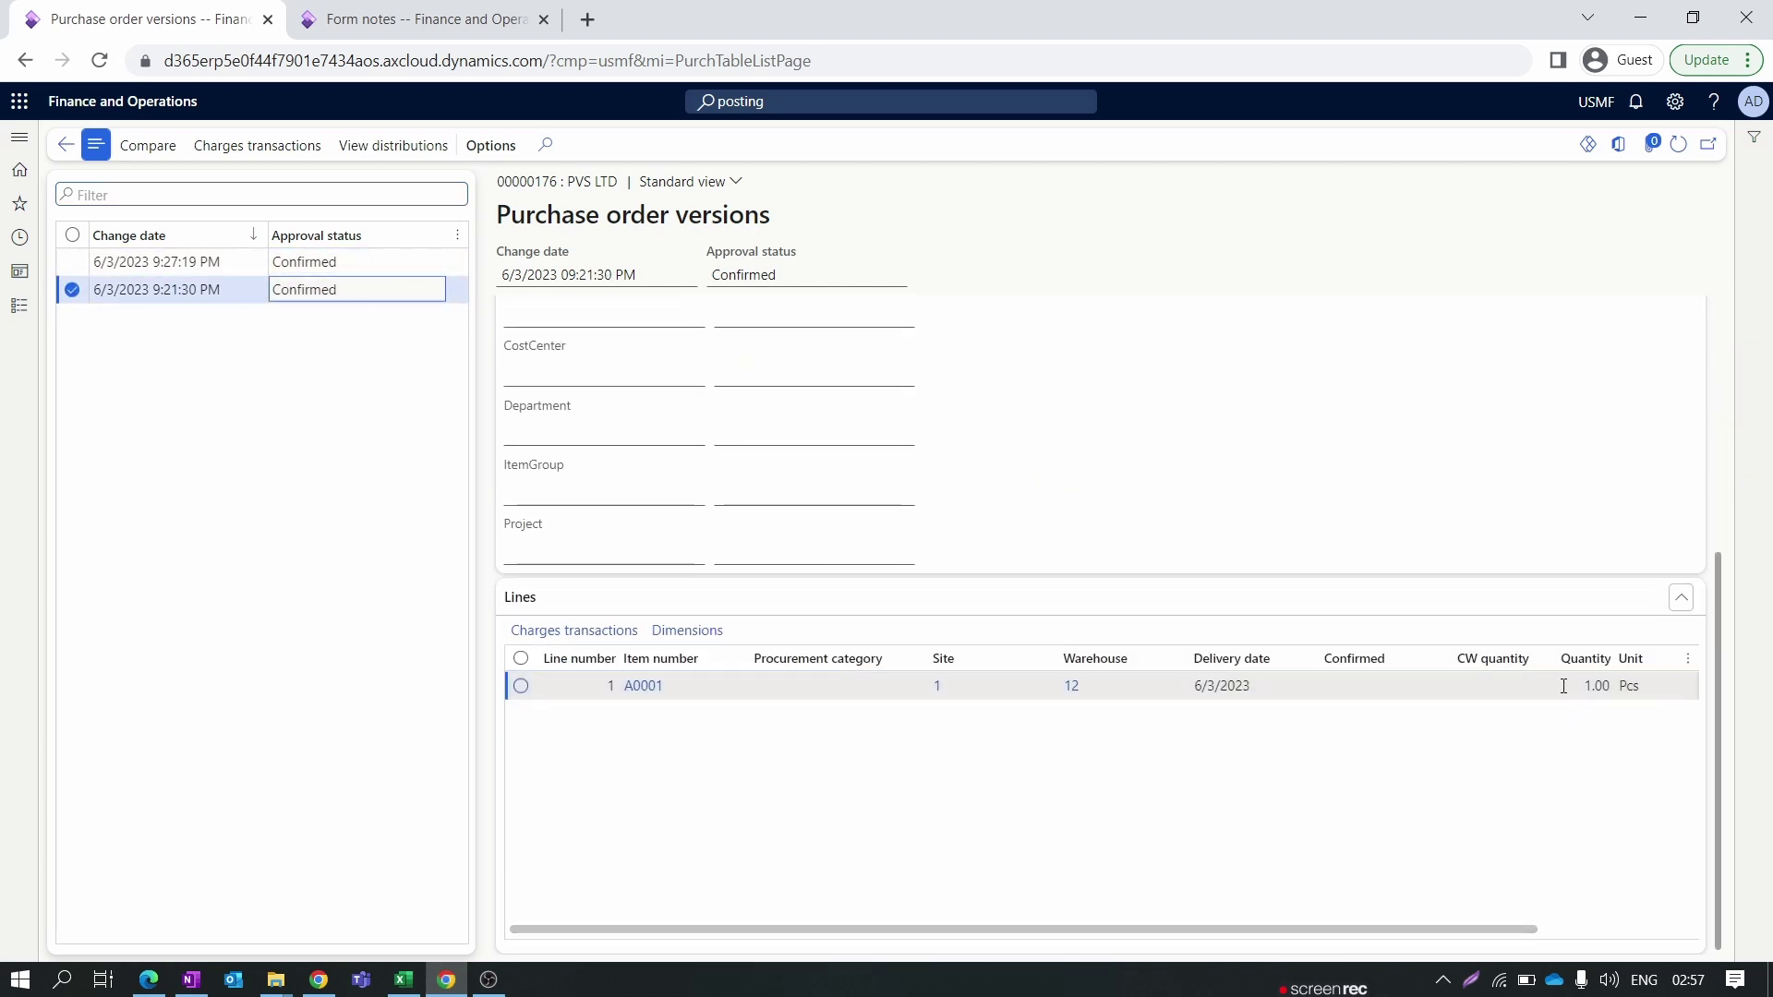
left_click(1598, 685)
left_click(1542, 769)
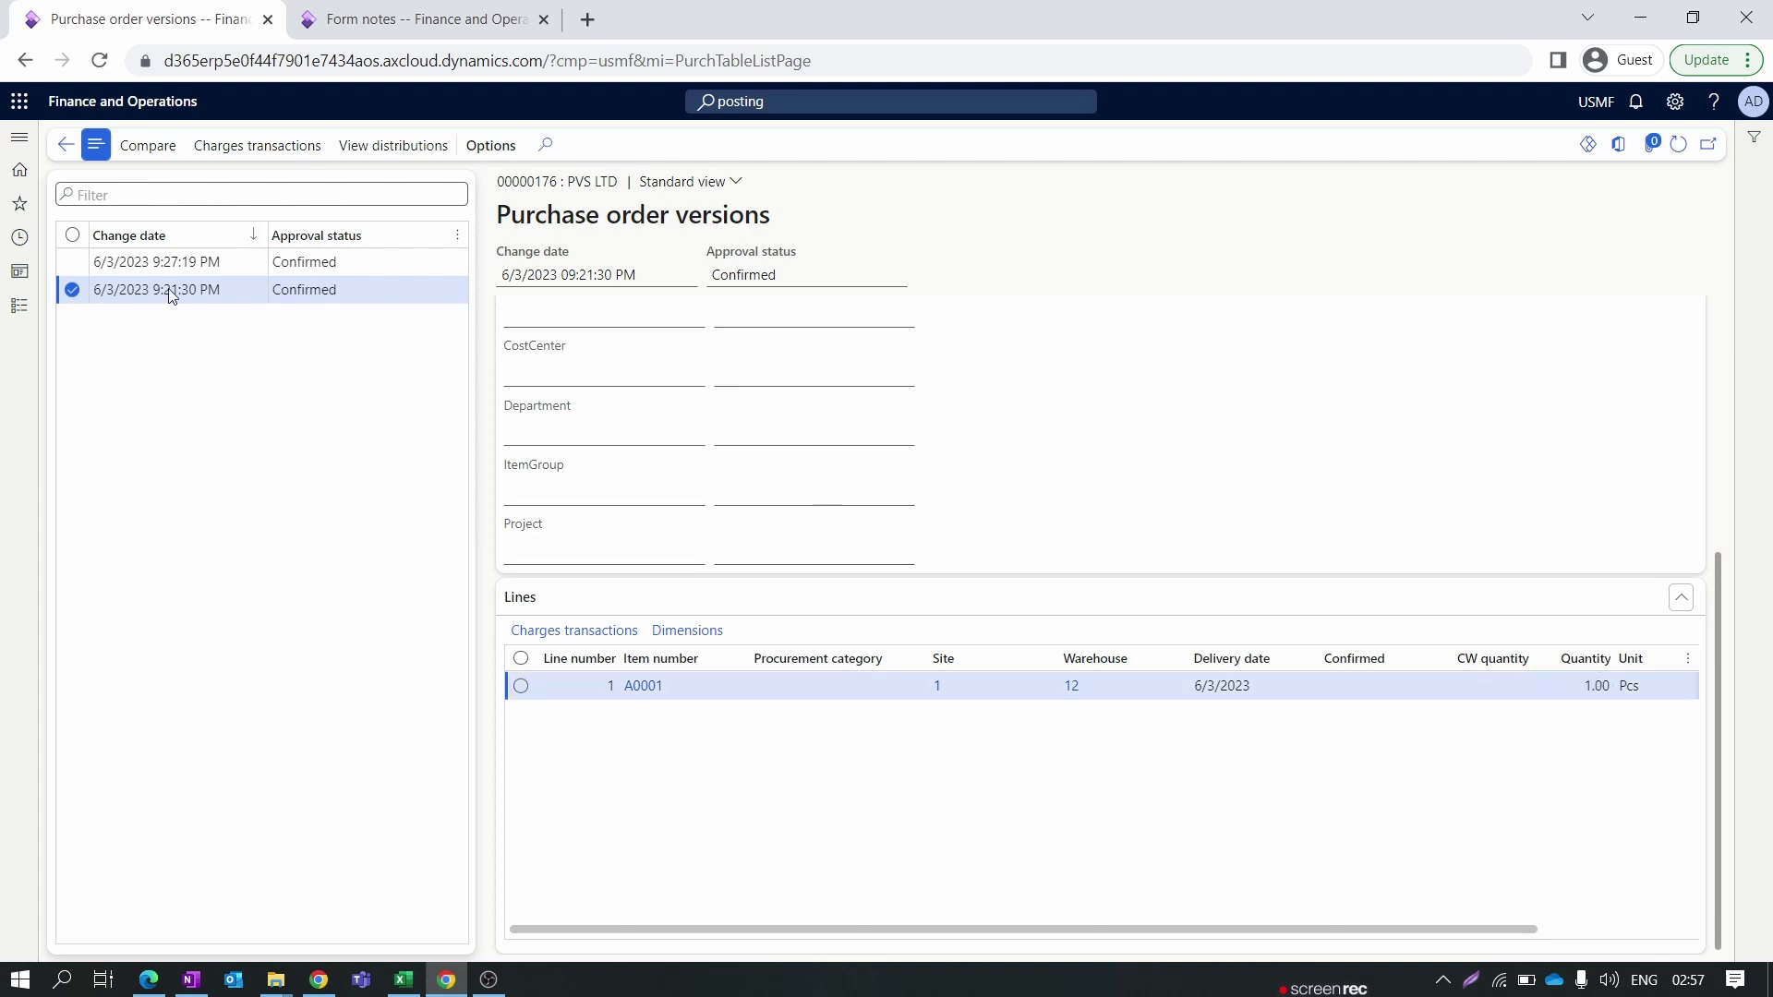
left_click(390, 269)
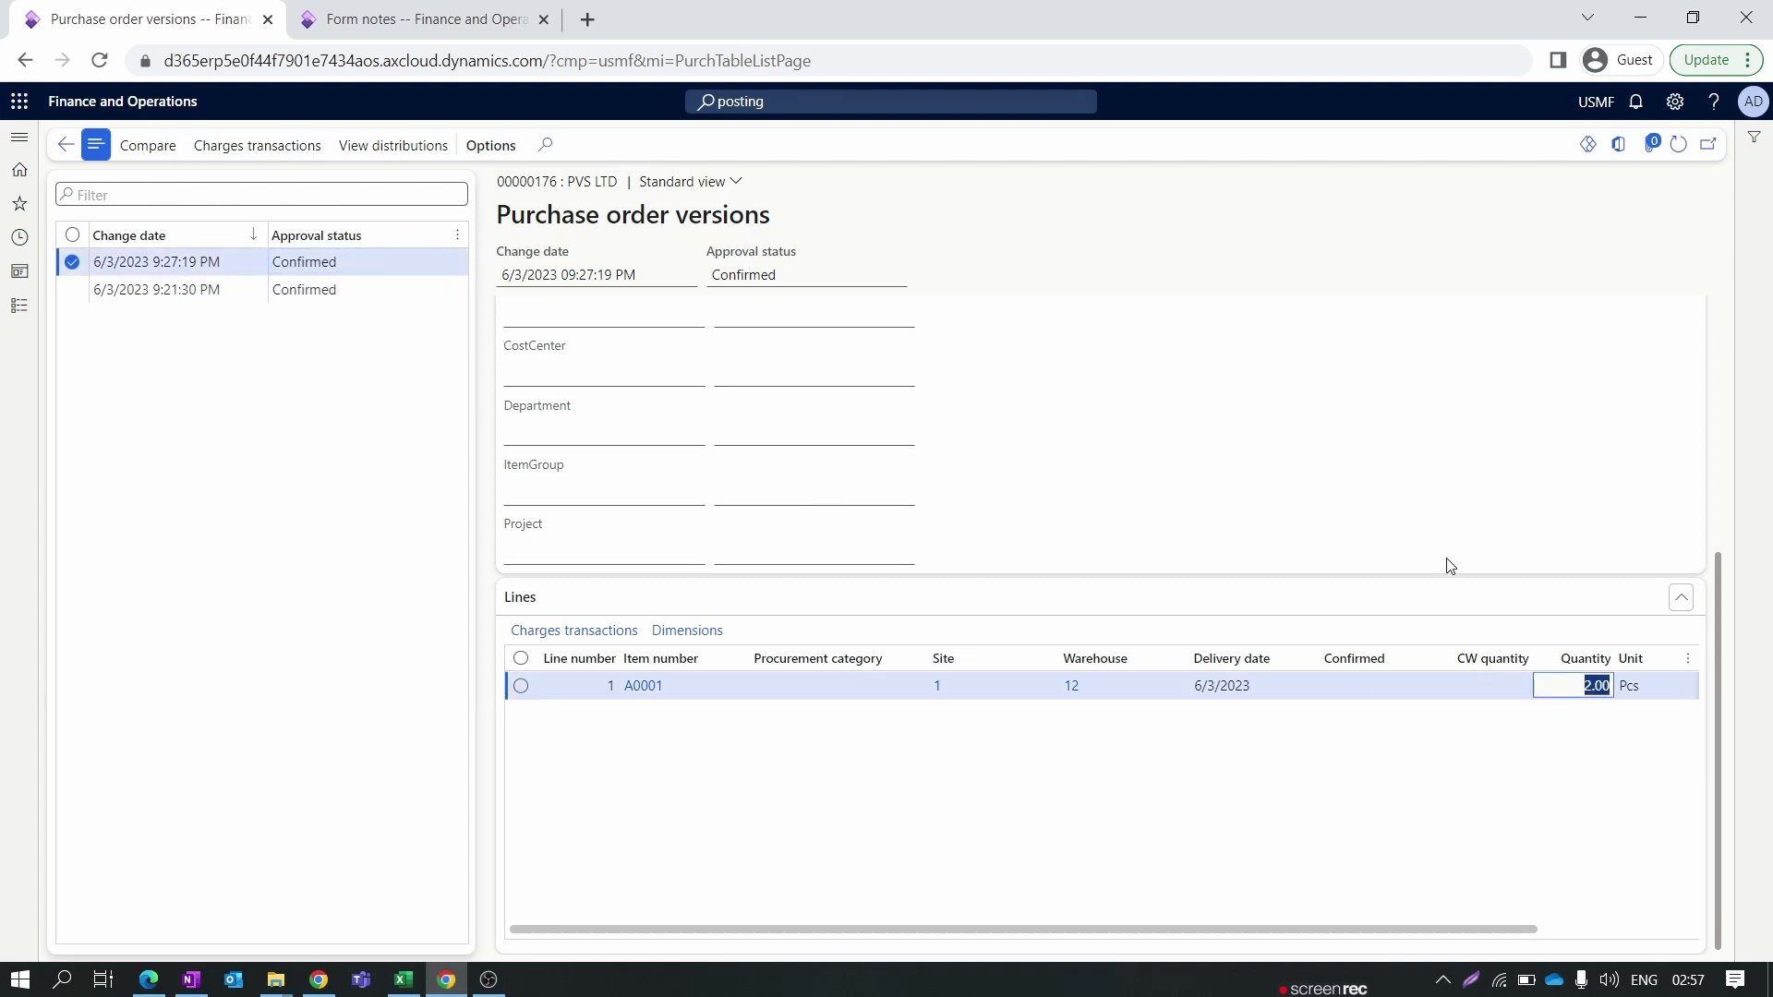
left_click(1579, 685)
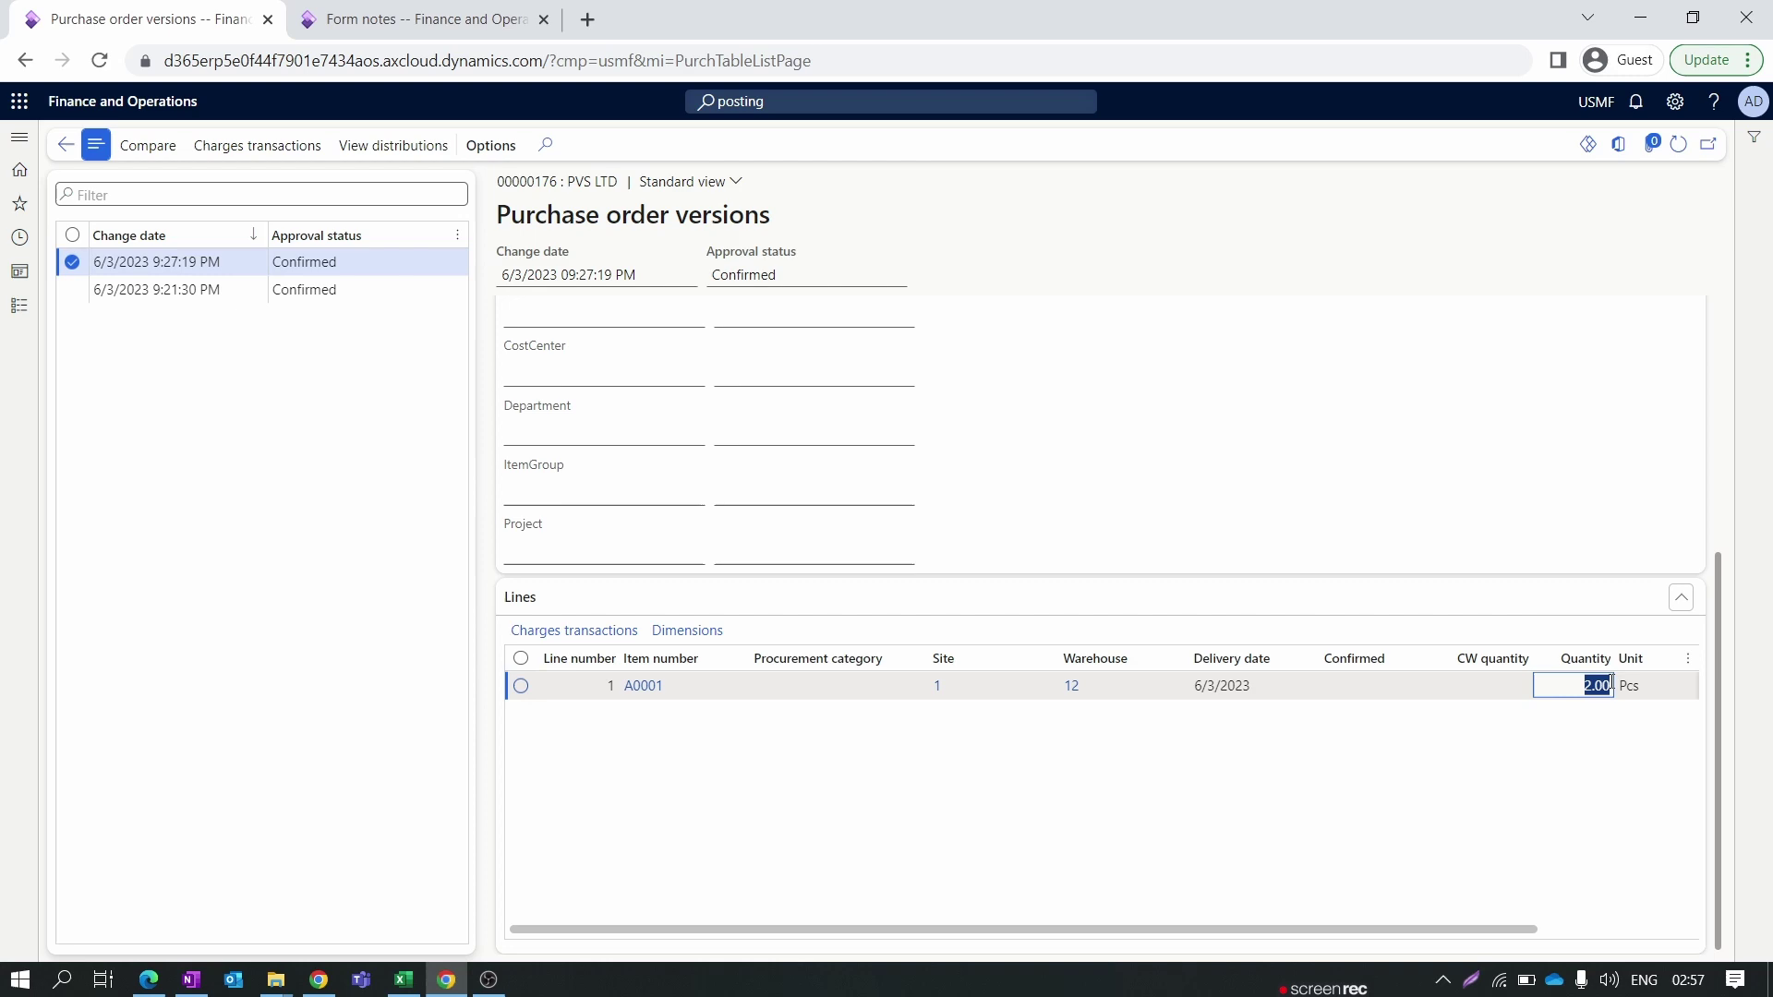
left_click(1465, 792)
left_click(66, 145)
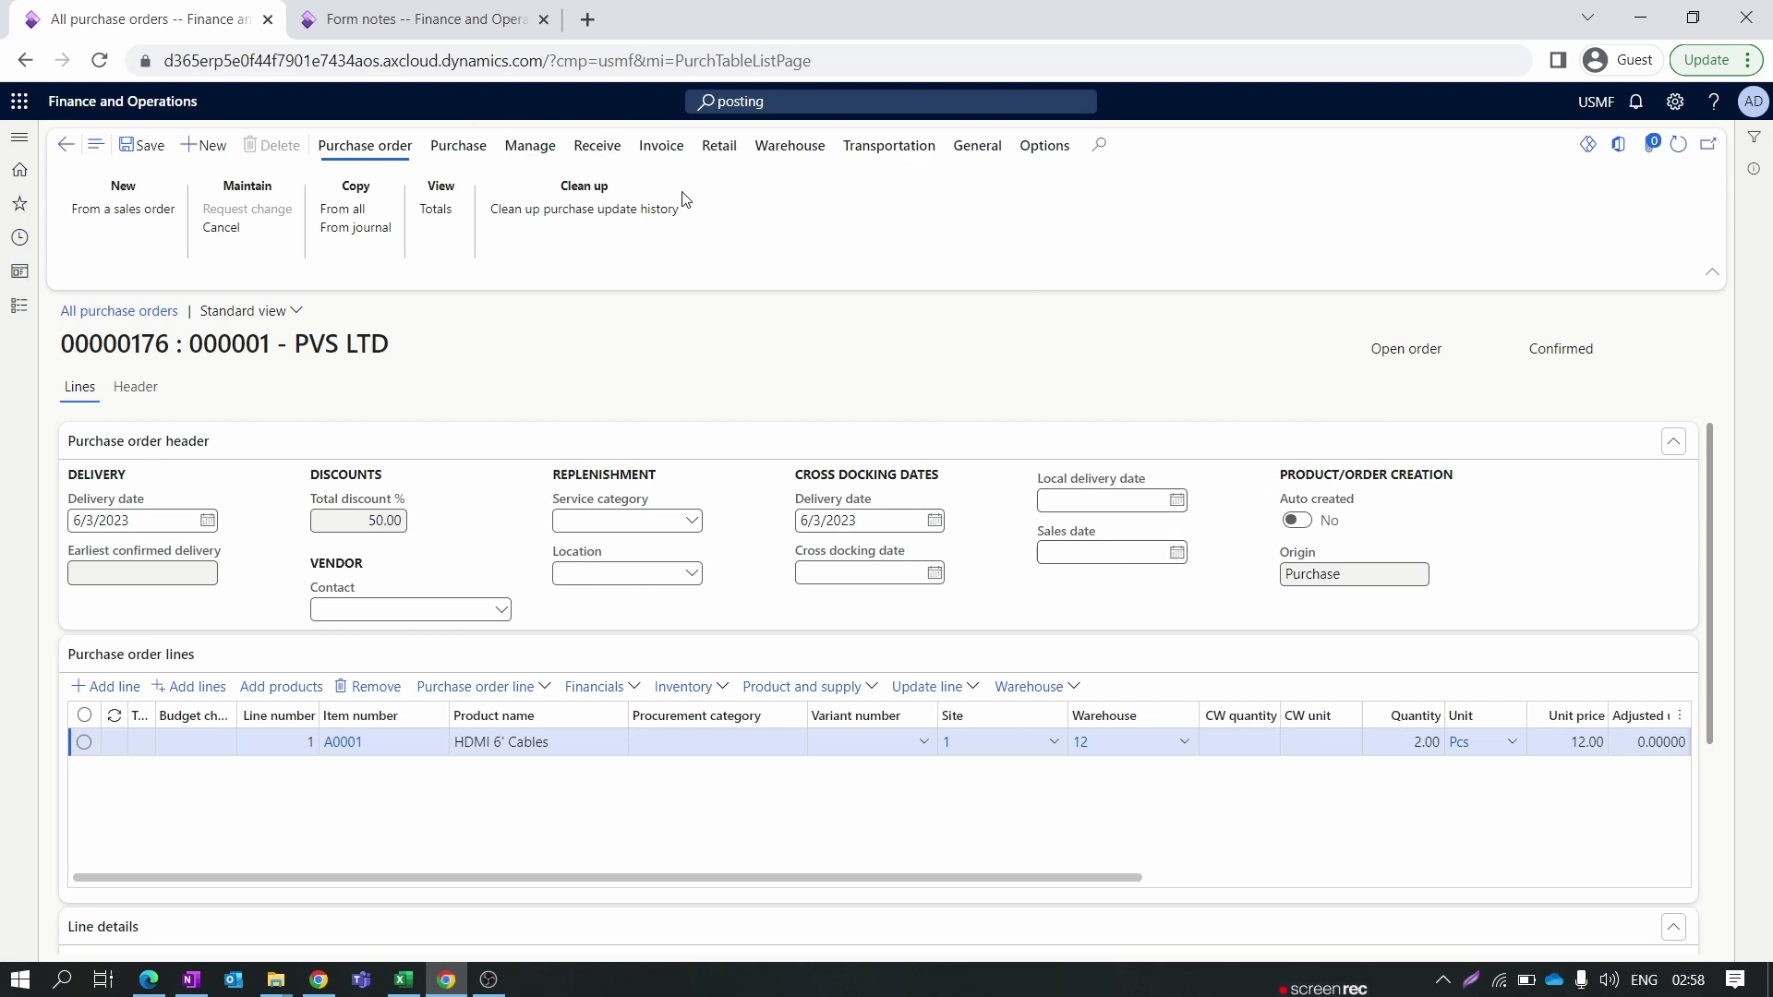
Post the order's receipts list for the ordered quantity with printing turned on, and return from the printout to the purchase order.
left_click(597, 147)
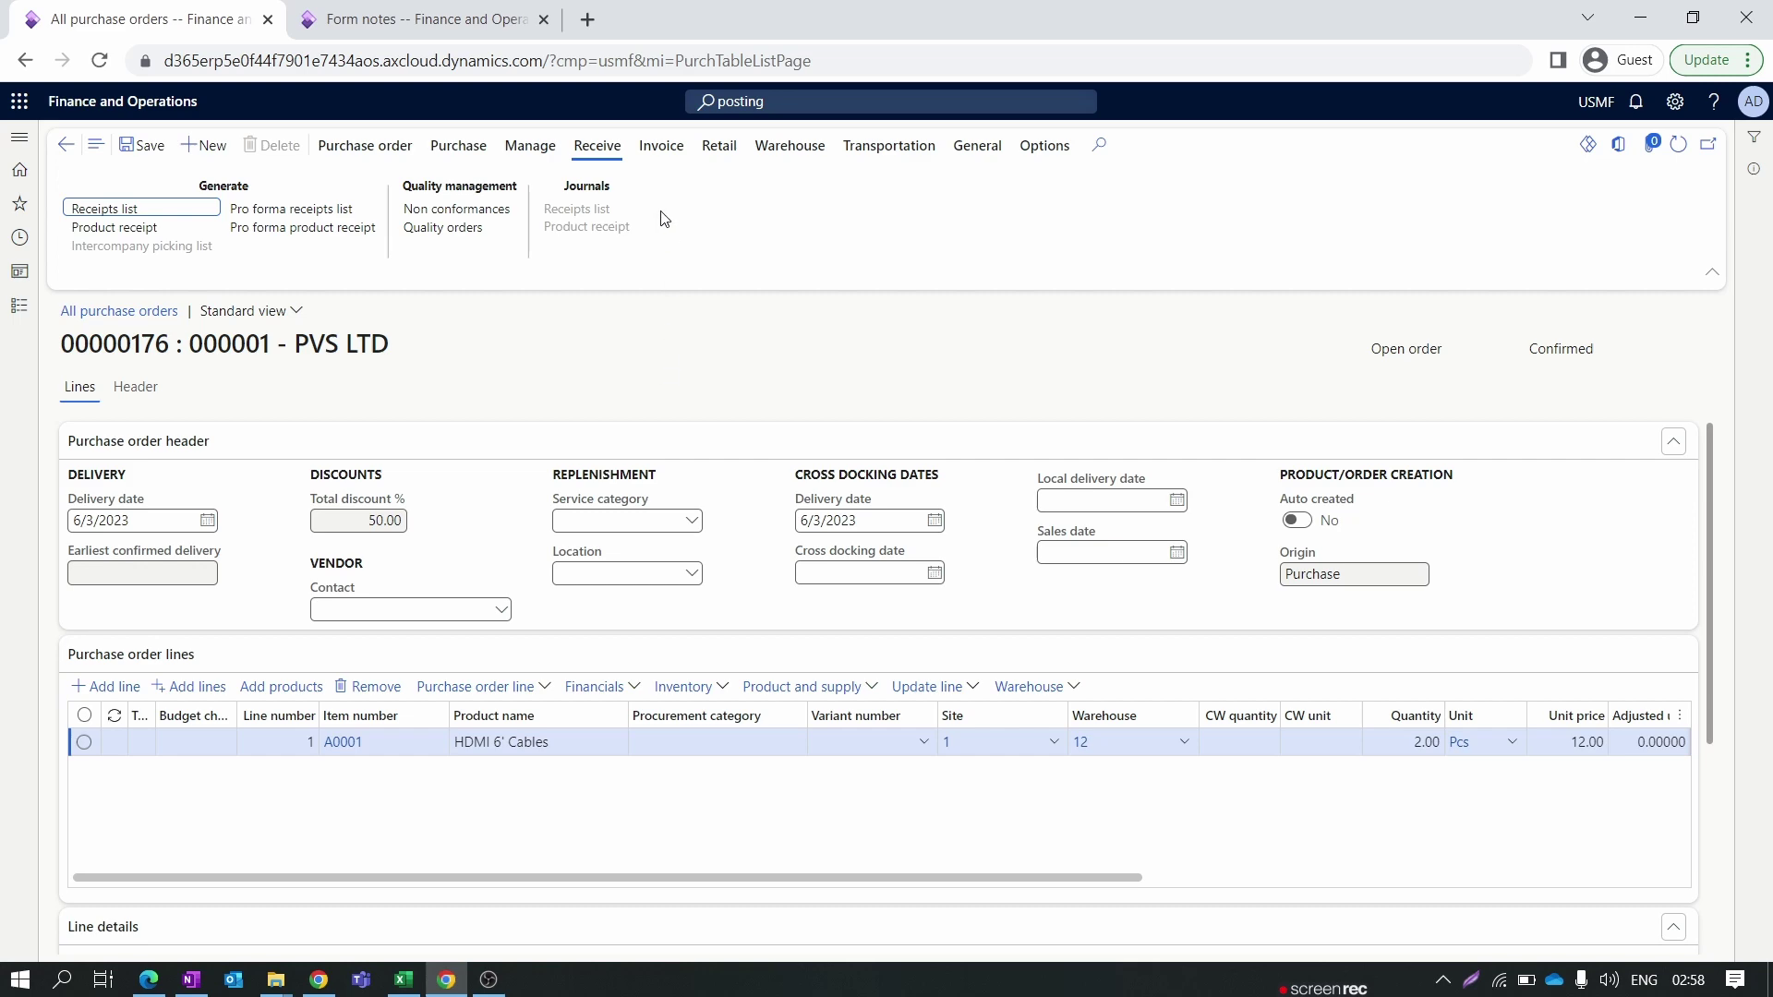
left_click(127, 212)
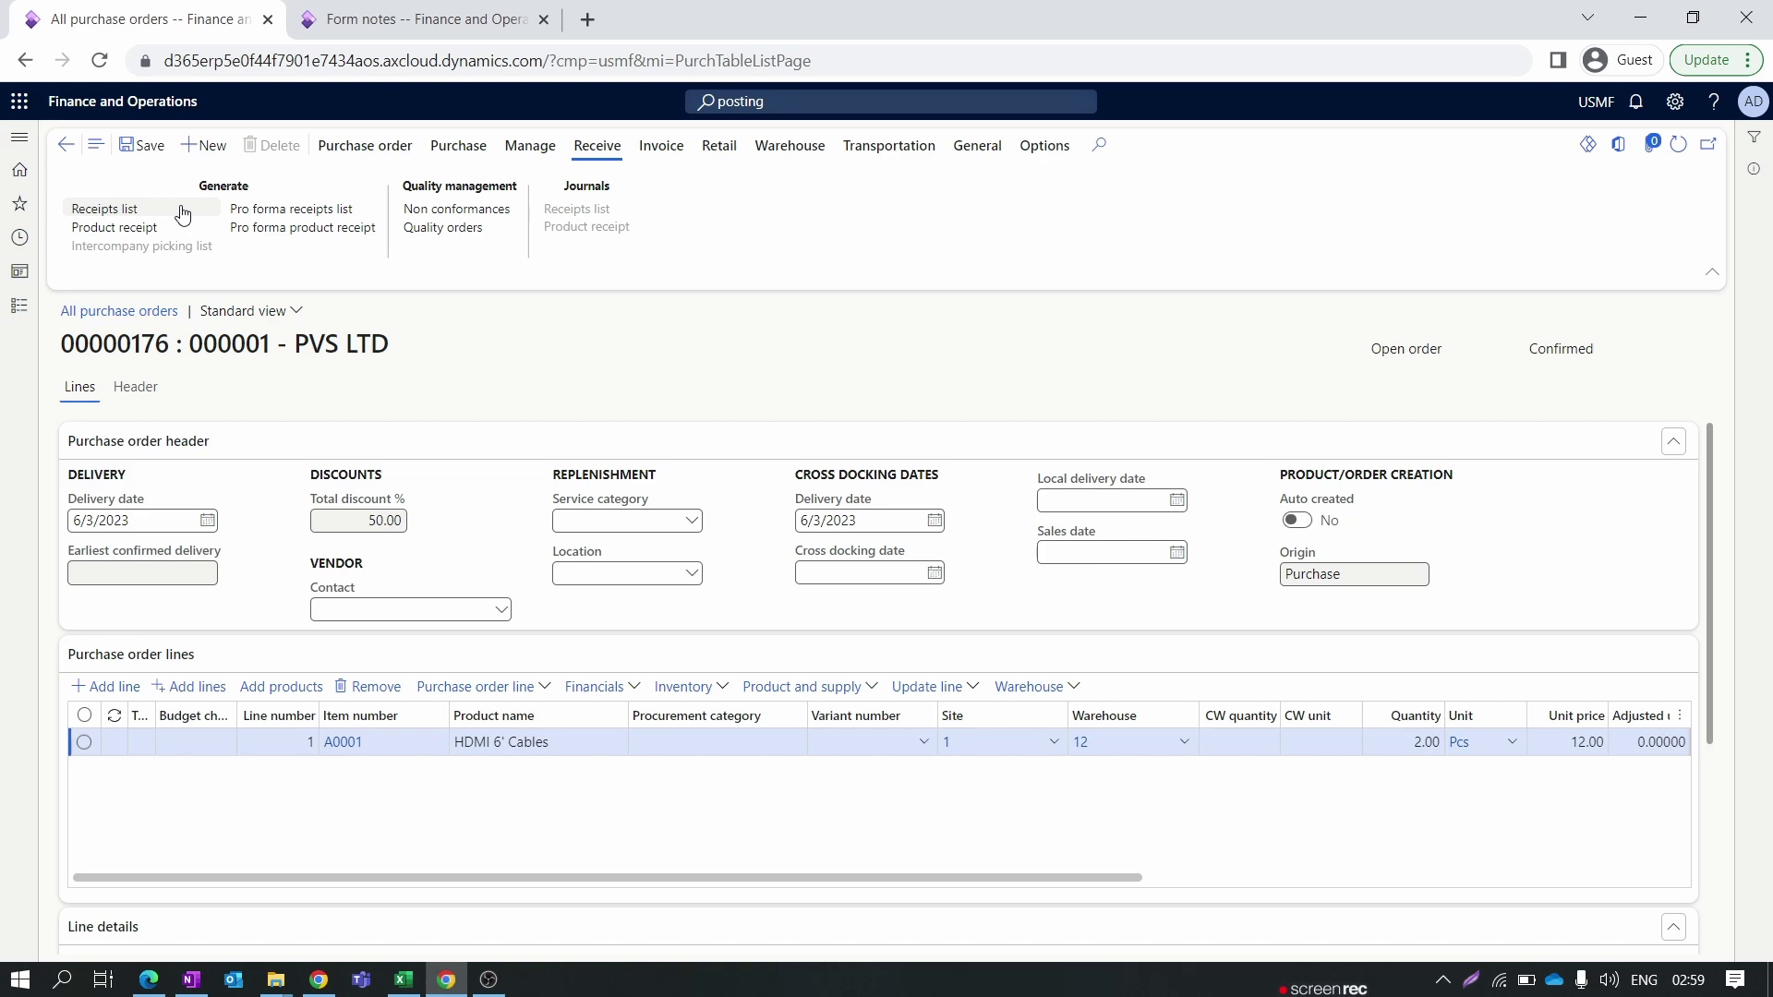
left_click(127, 203)
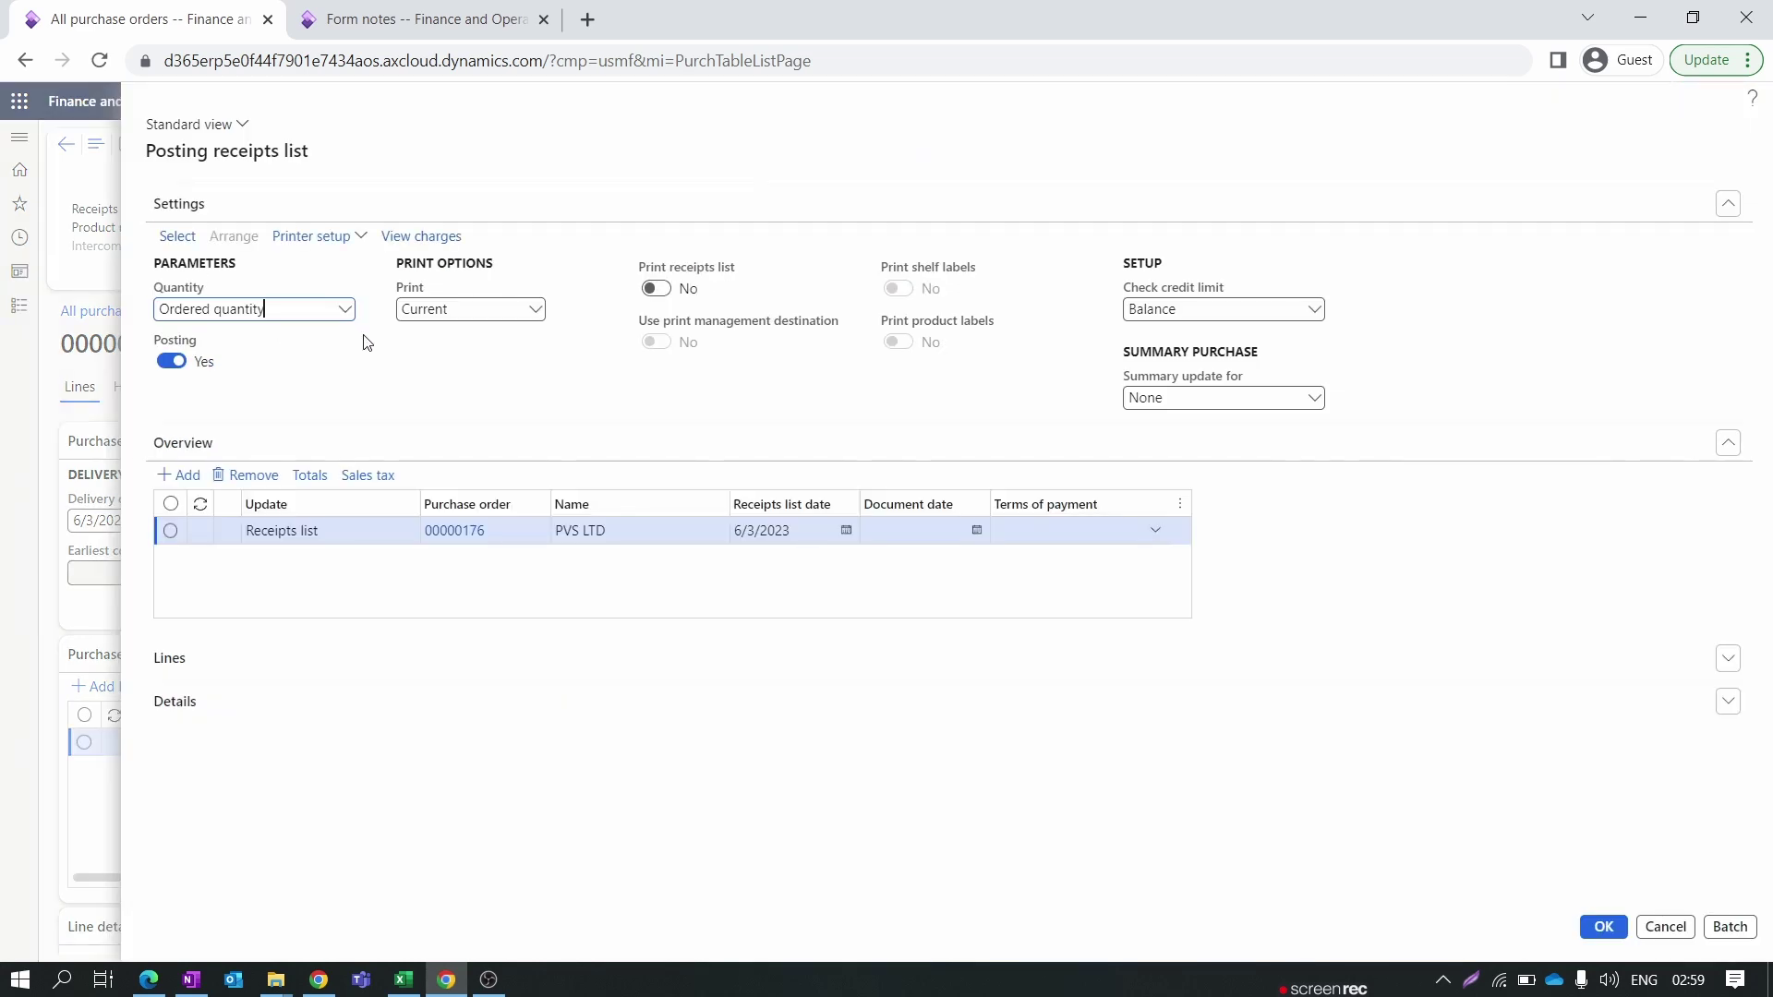
left_click(657, 288)
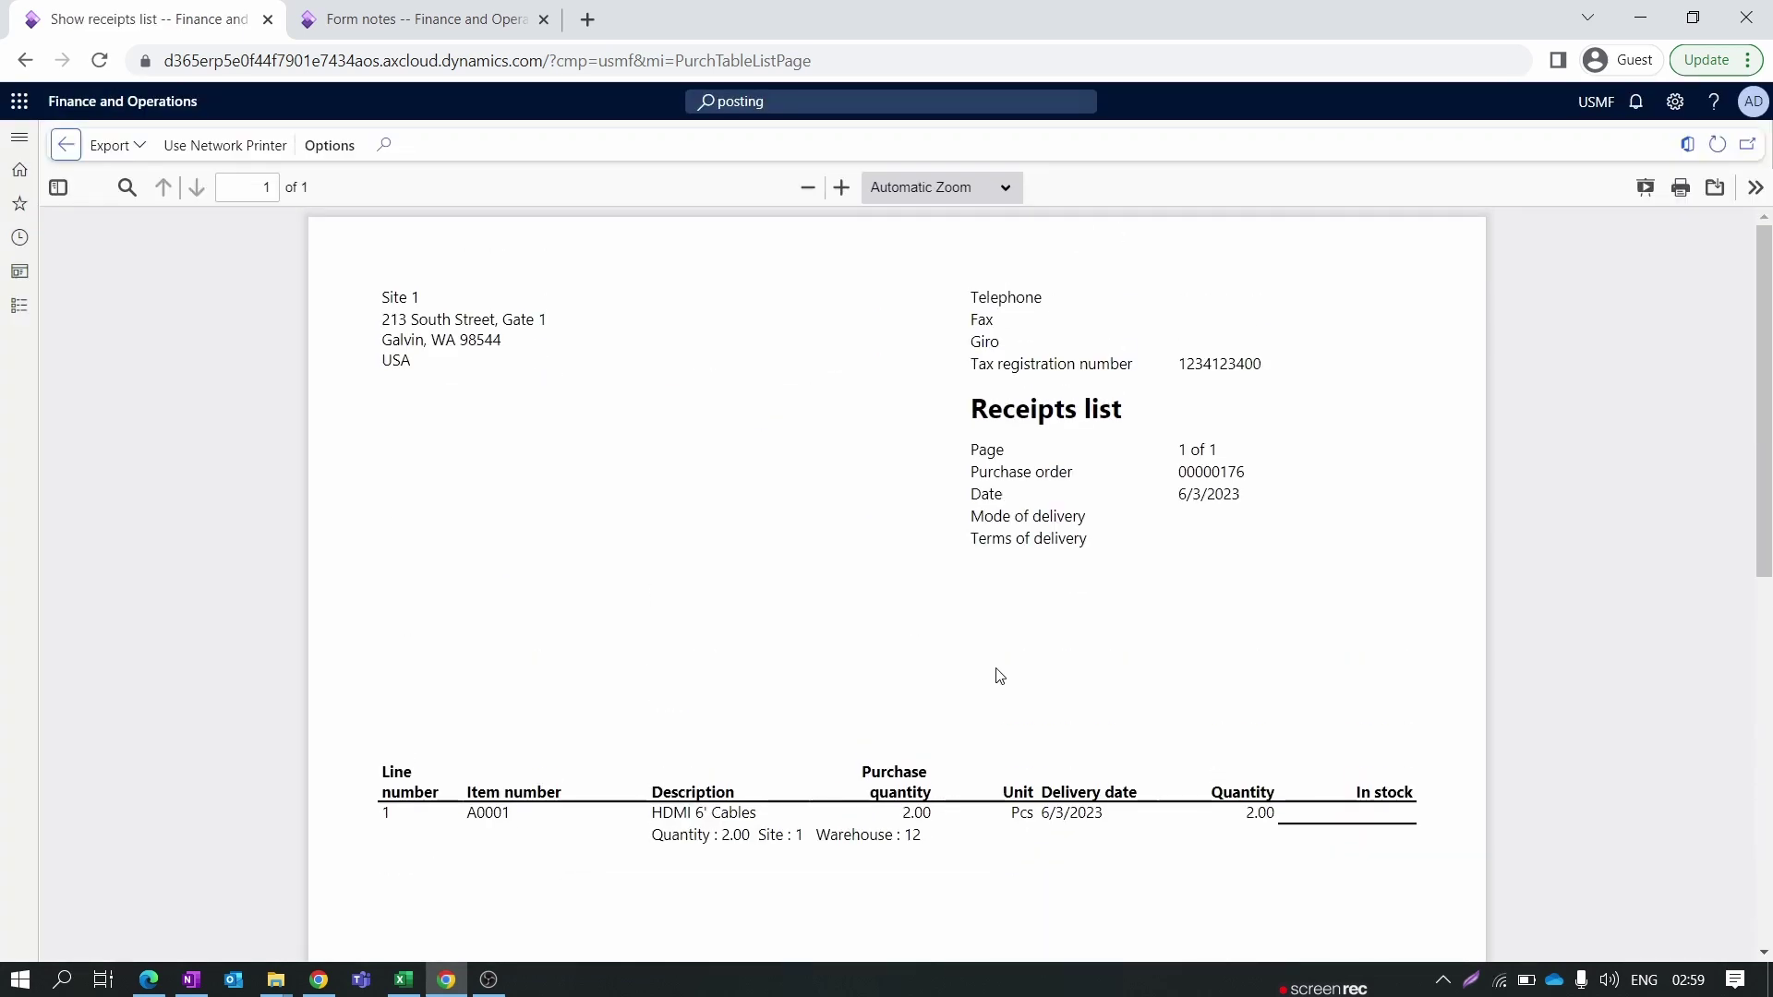
left_click(65, 145)
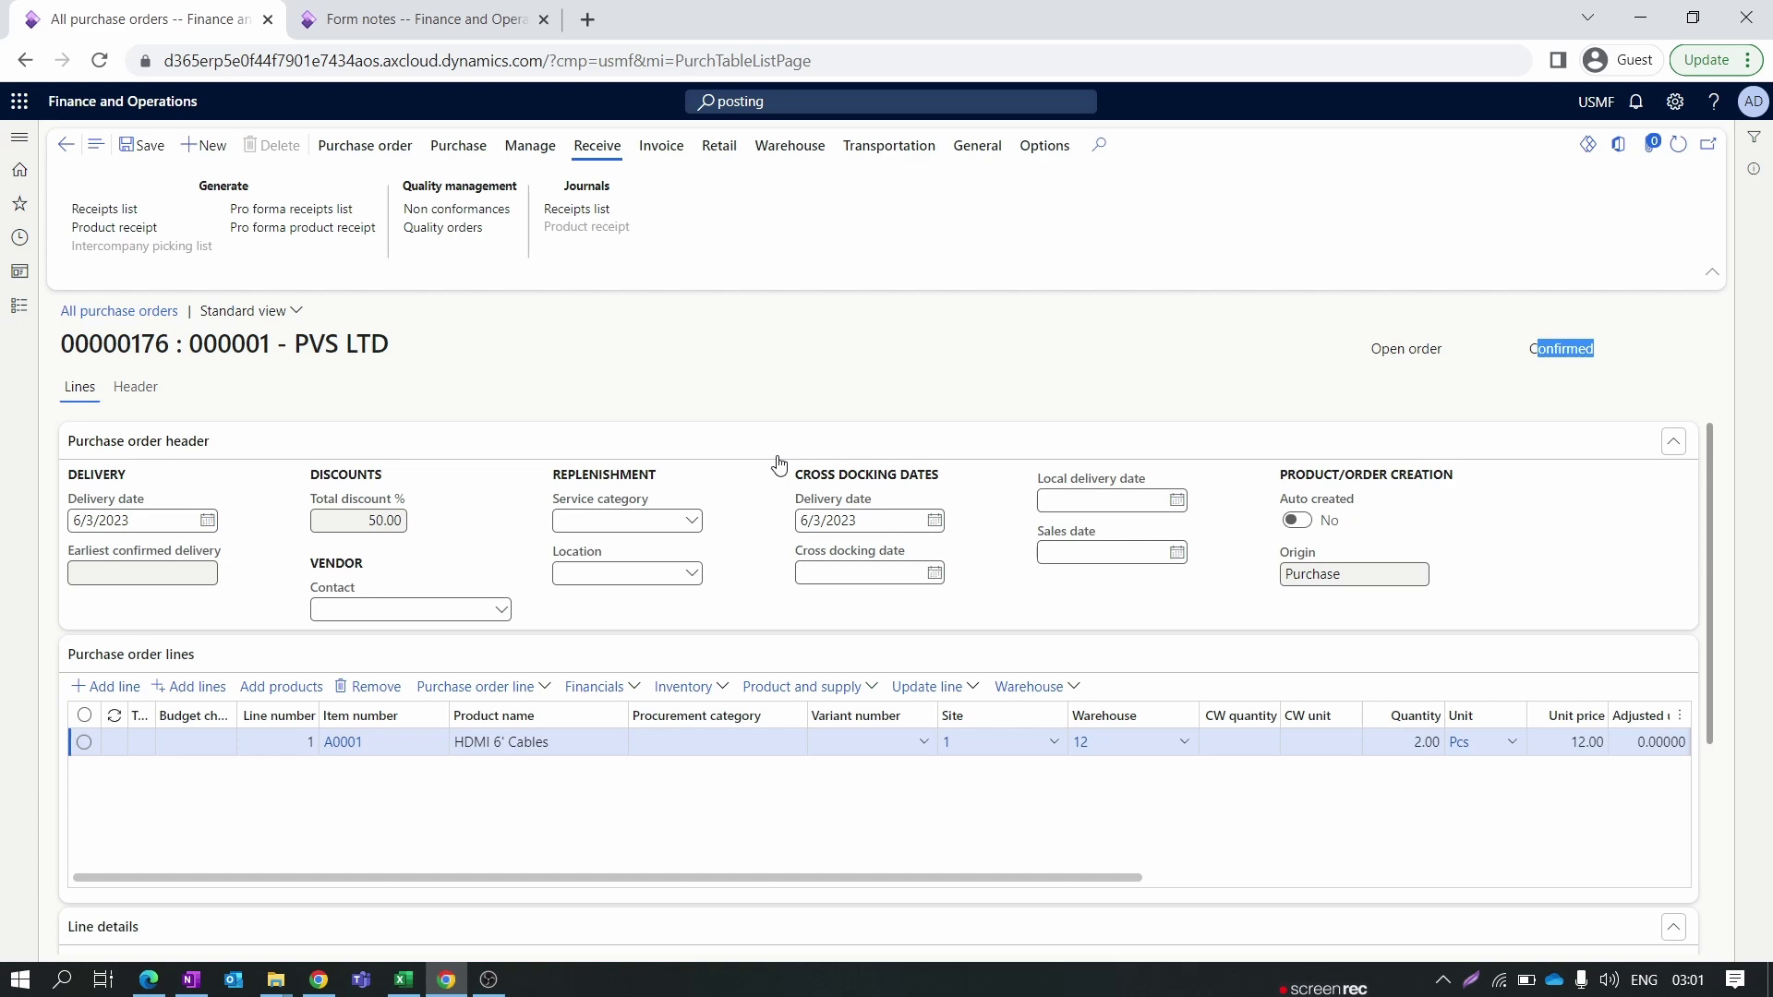
Post the product receipt for the ordered quantity with product receipt number ABC001, checking its lines before posting.
left_click(146, 229)
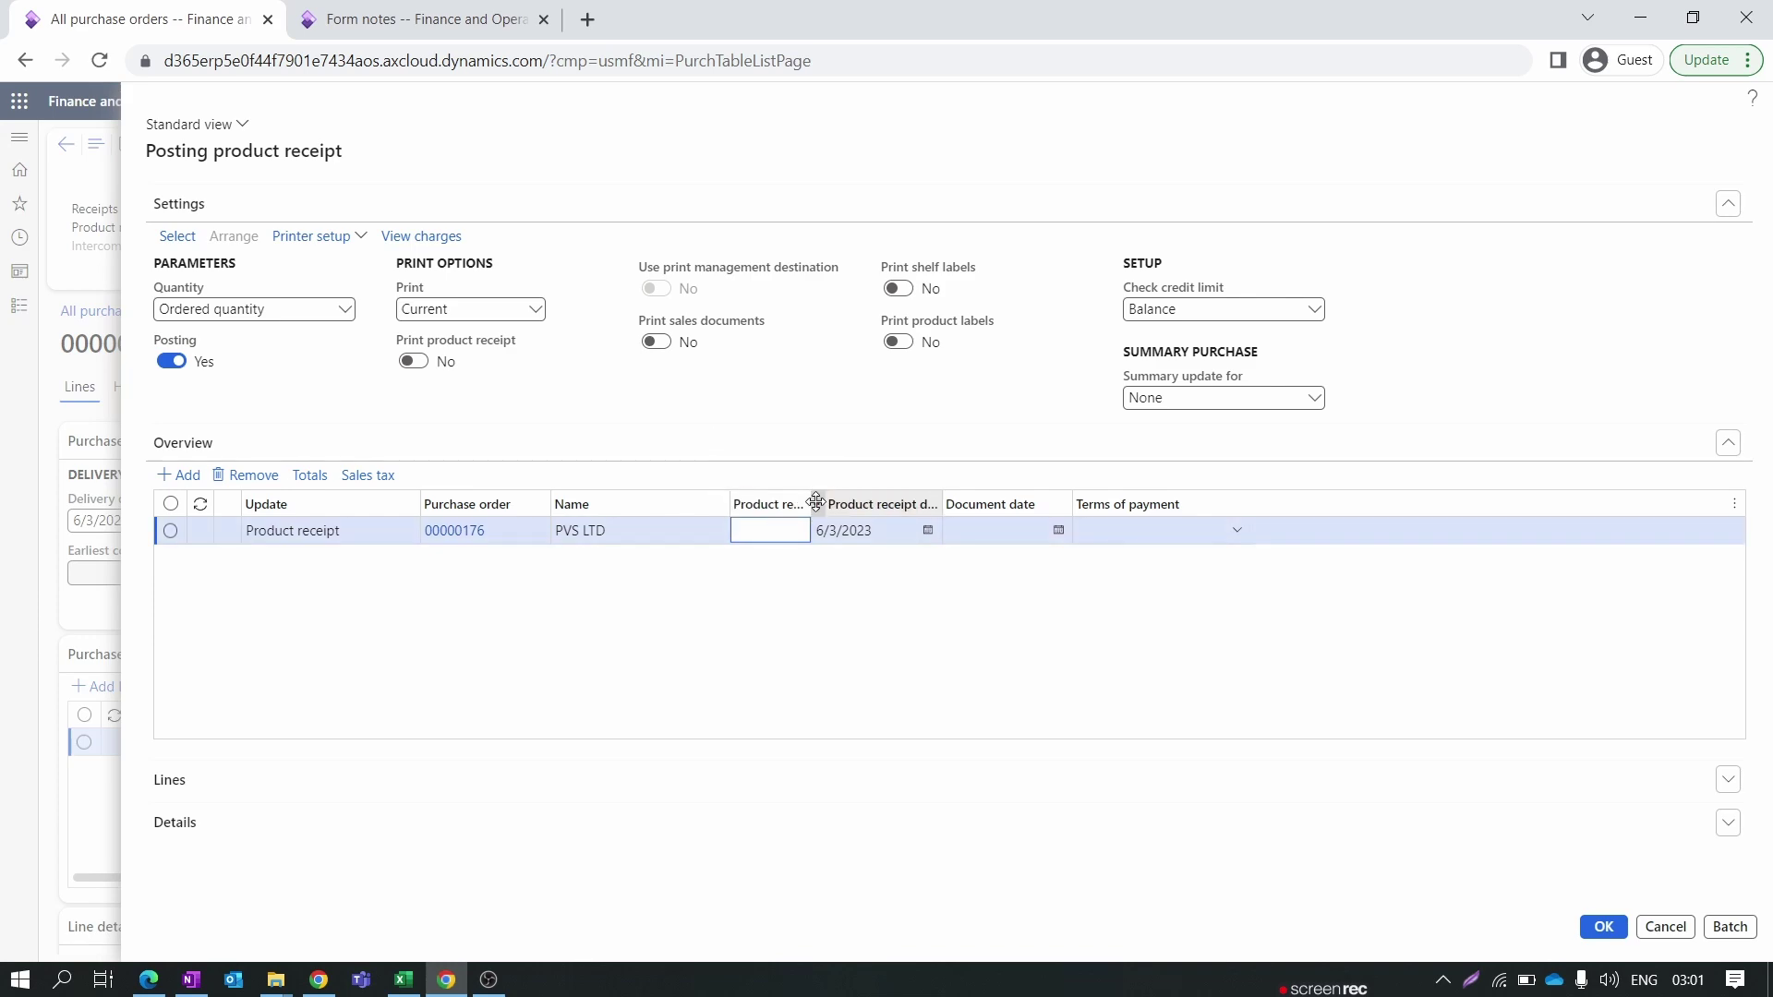
left_click_drag(810, 505, 875, 506)
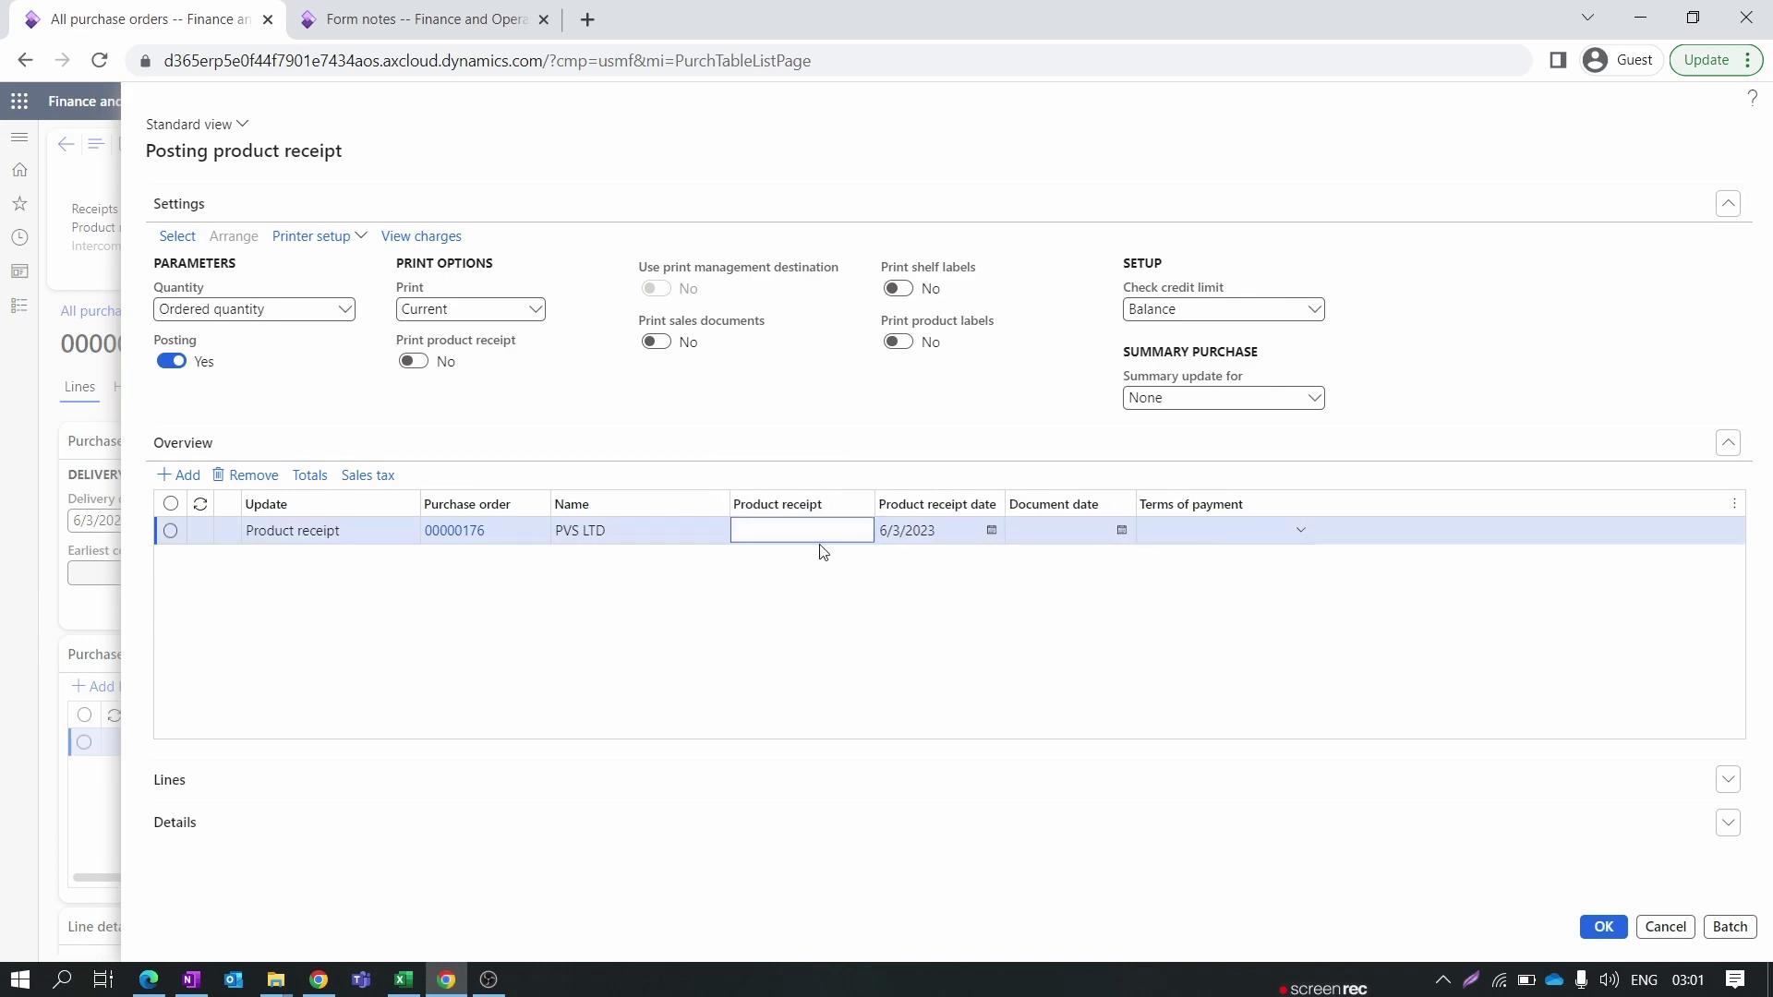
type("ABC001")
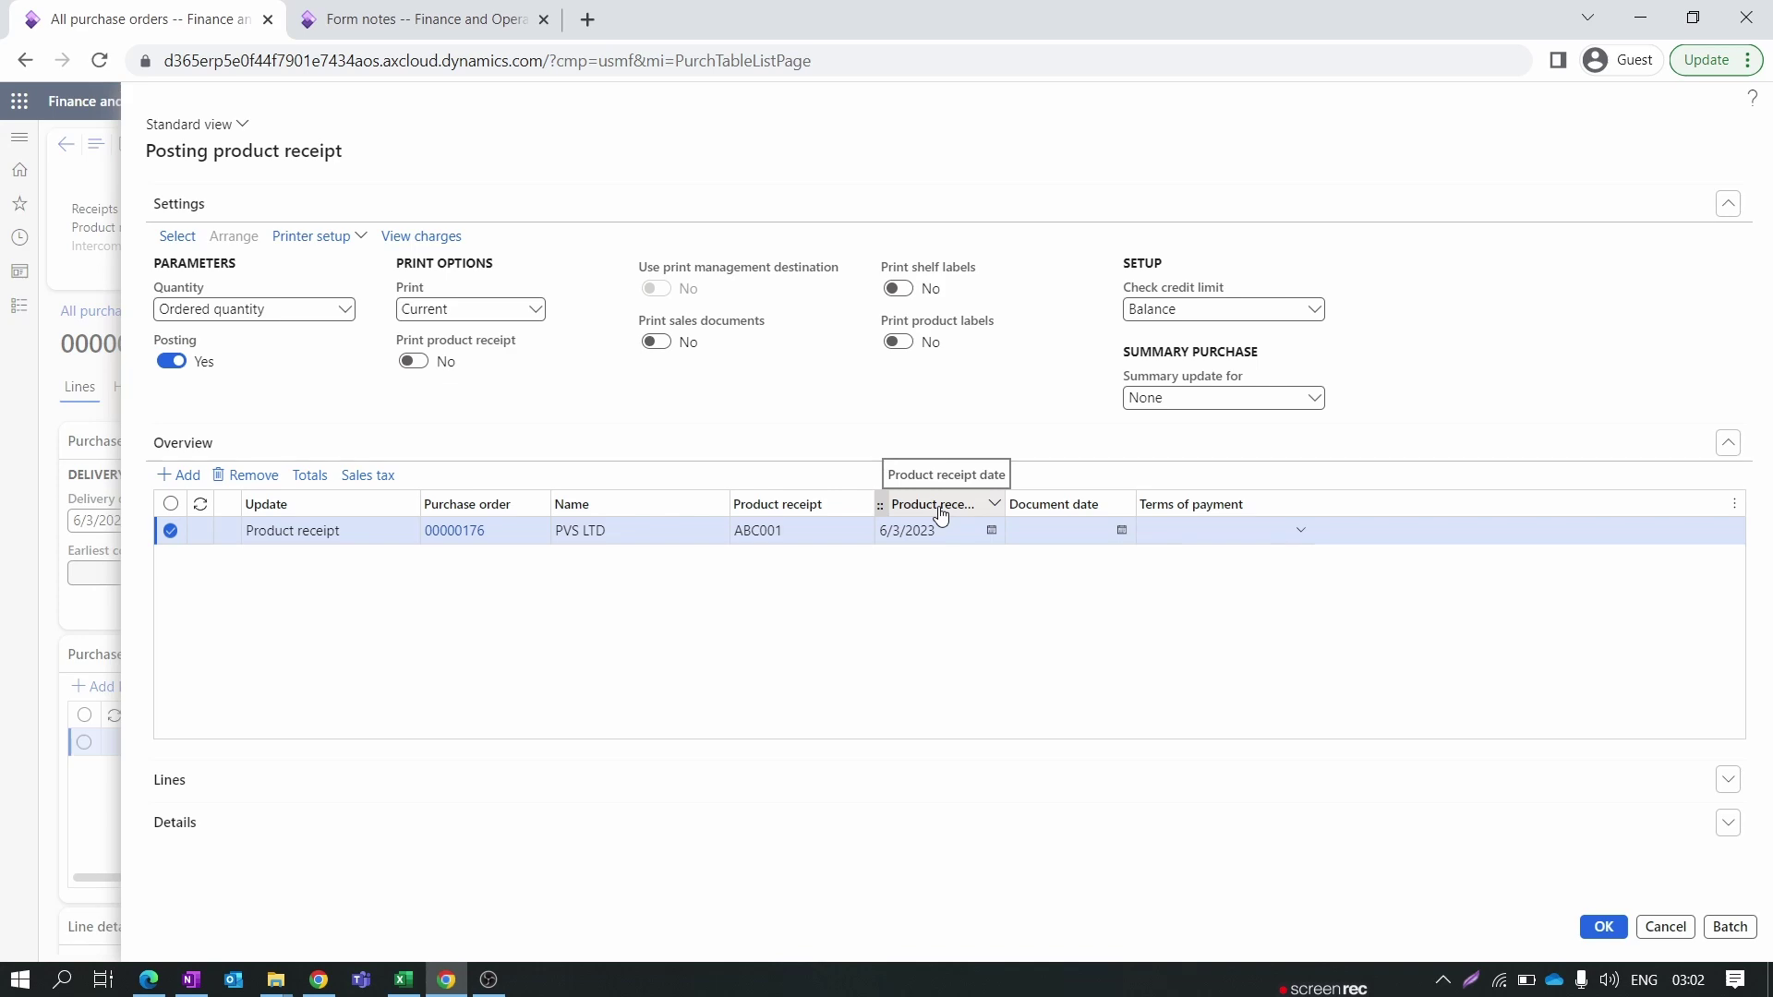
left_click(614, 790)
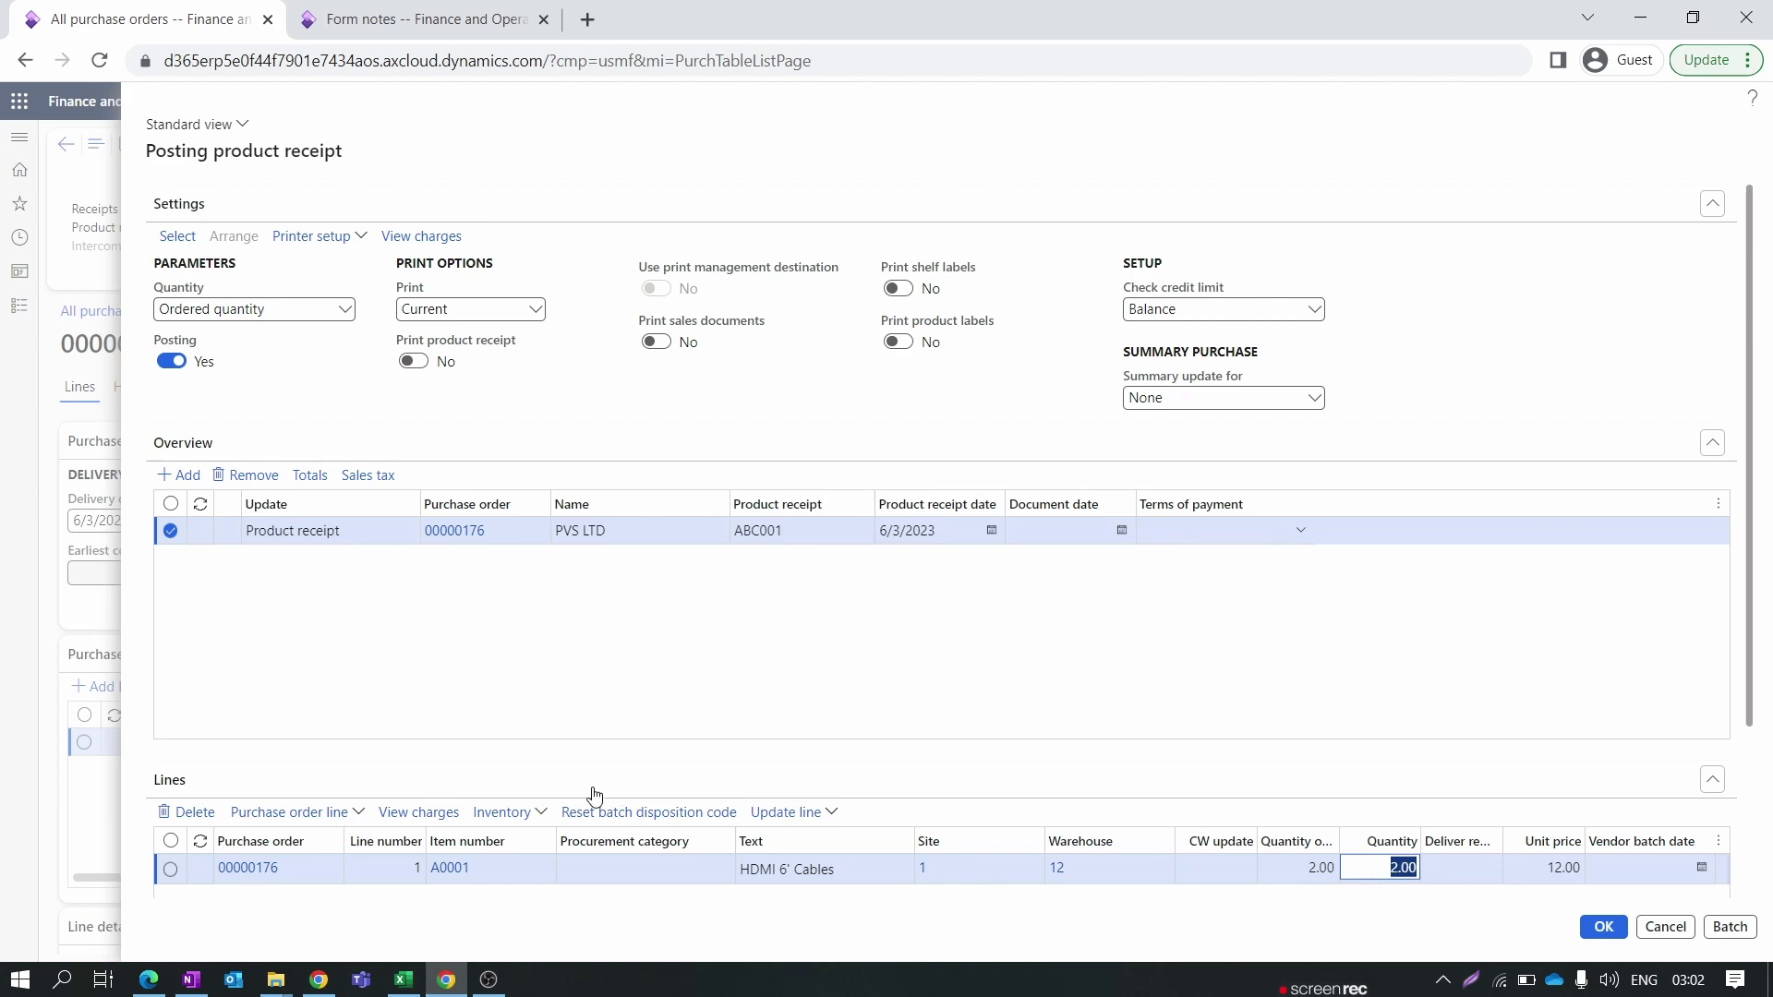
scroll(614, 794, "down", 1)
scroll(443, 452, "up", 1)
scroll(1155, 573, "down", 1)
scroll(1194, 550, "up", 1)
scroll(1191, 554, "down", 1)
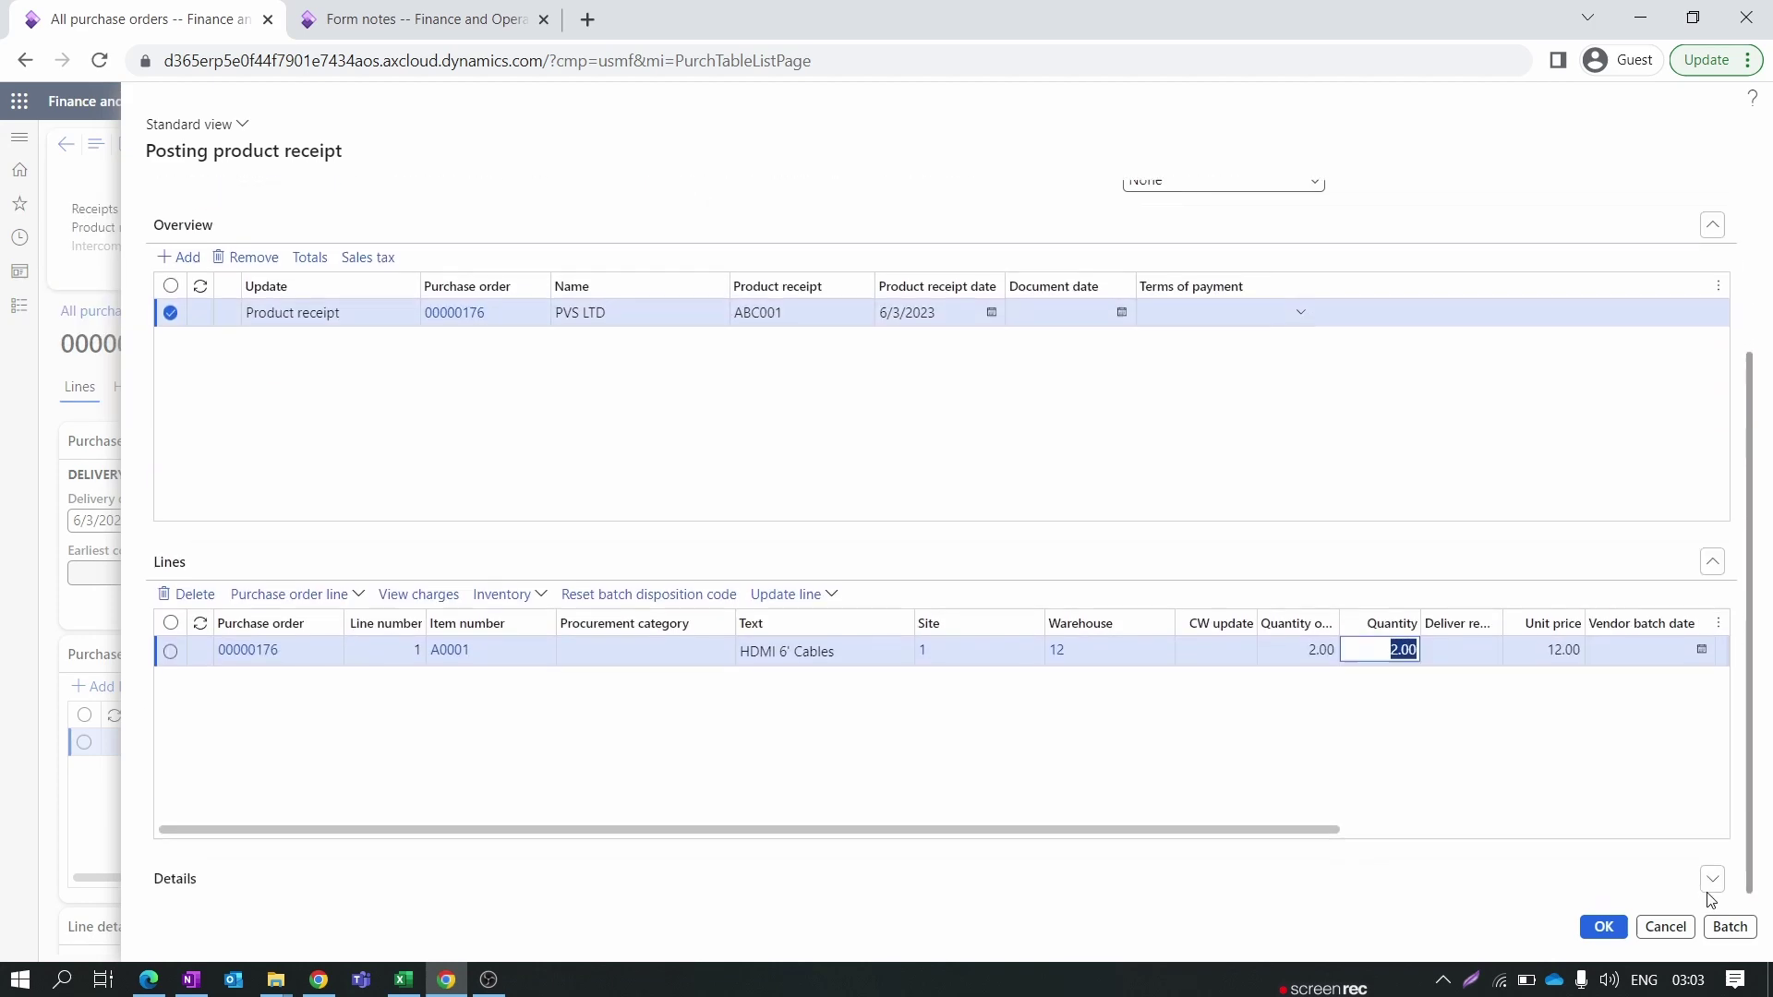
left_click(1623, 934)
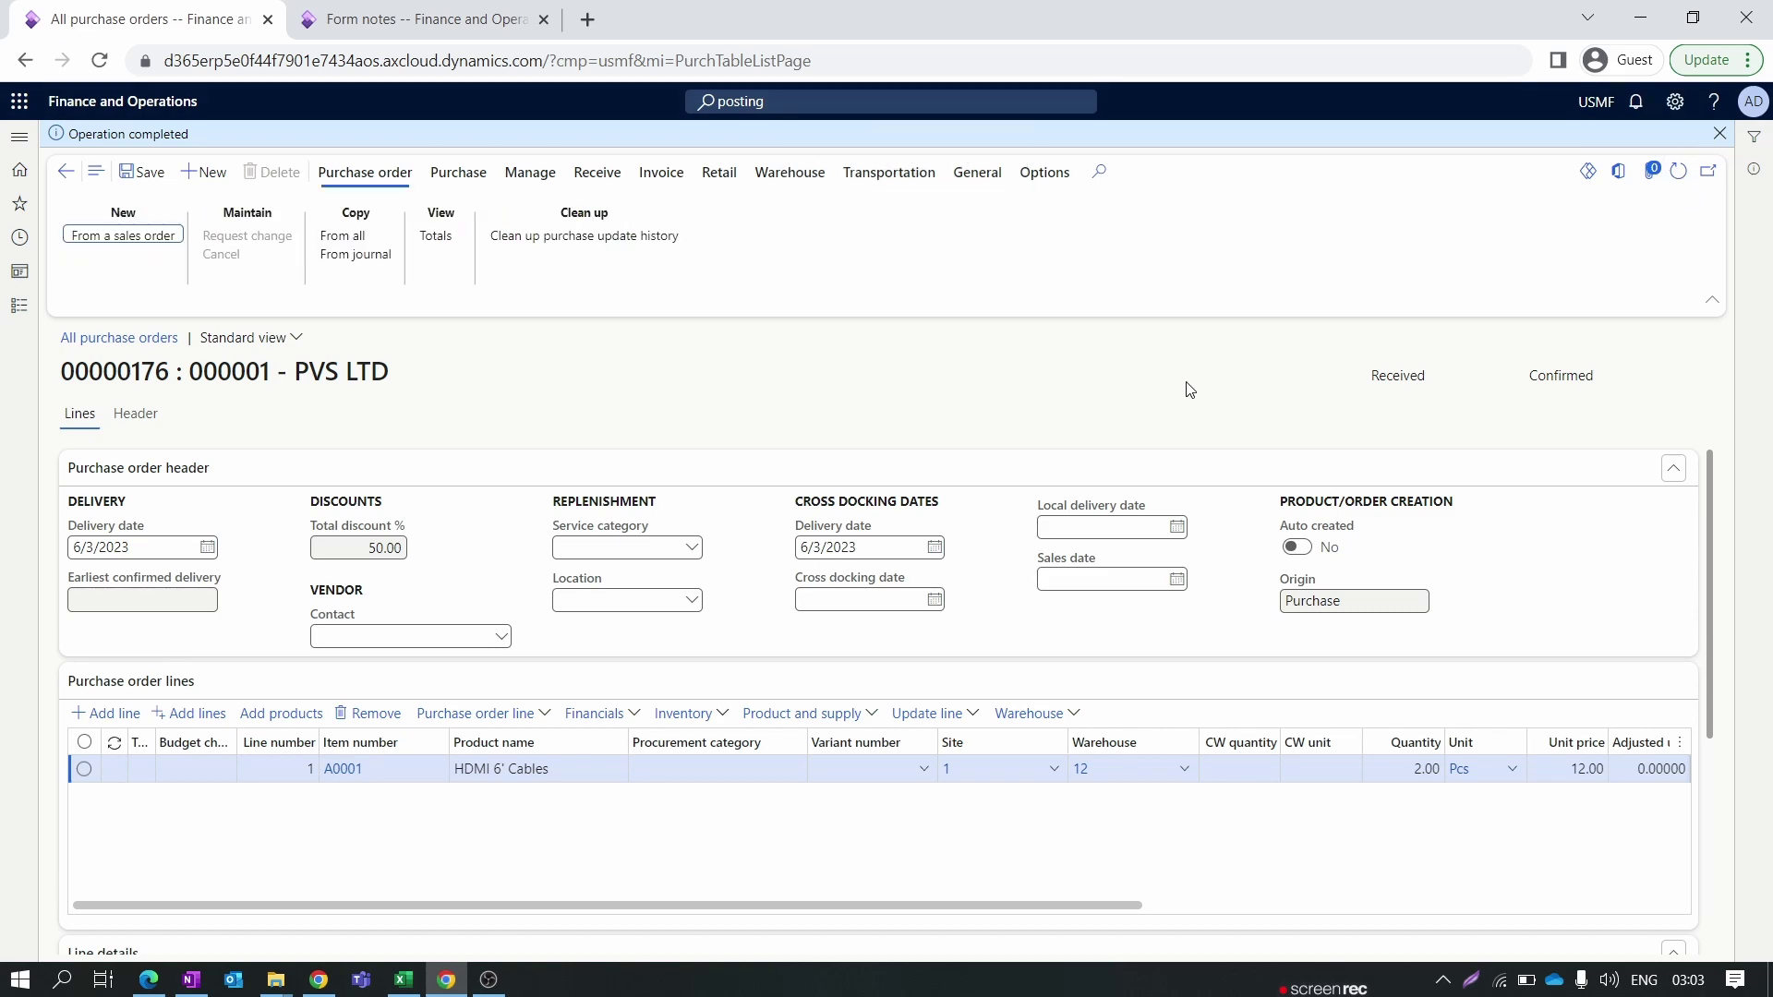
Check the order's status, and view the voucher transactions of receipt ABC001 from the product receipt journal.
left_click_drag(1482, 367, 1327, 390)
left_click(1345, 385)
left_click_drag(1439, 375, 1363, 389)
left_click(585, 181)
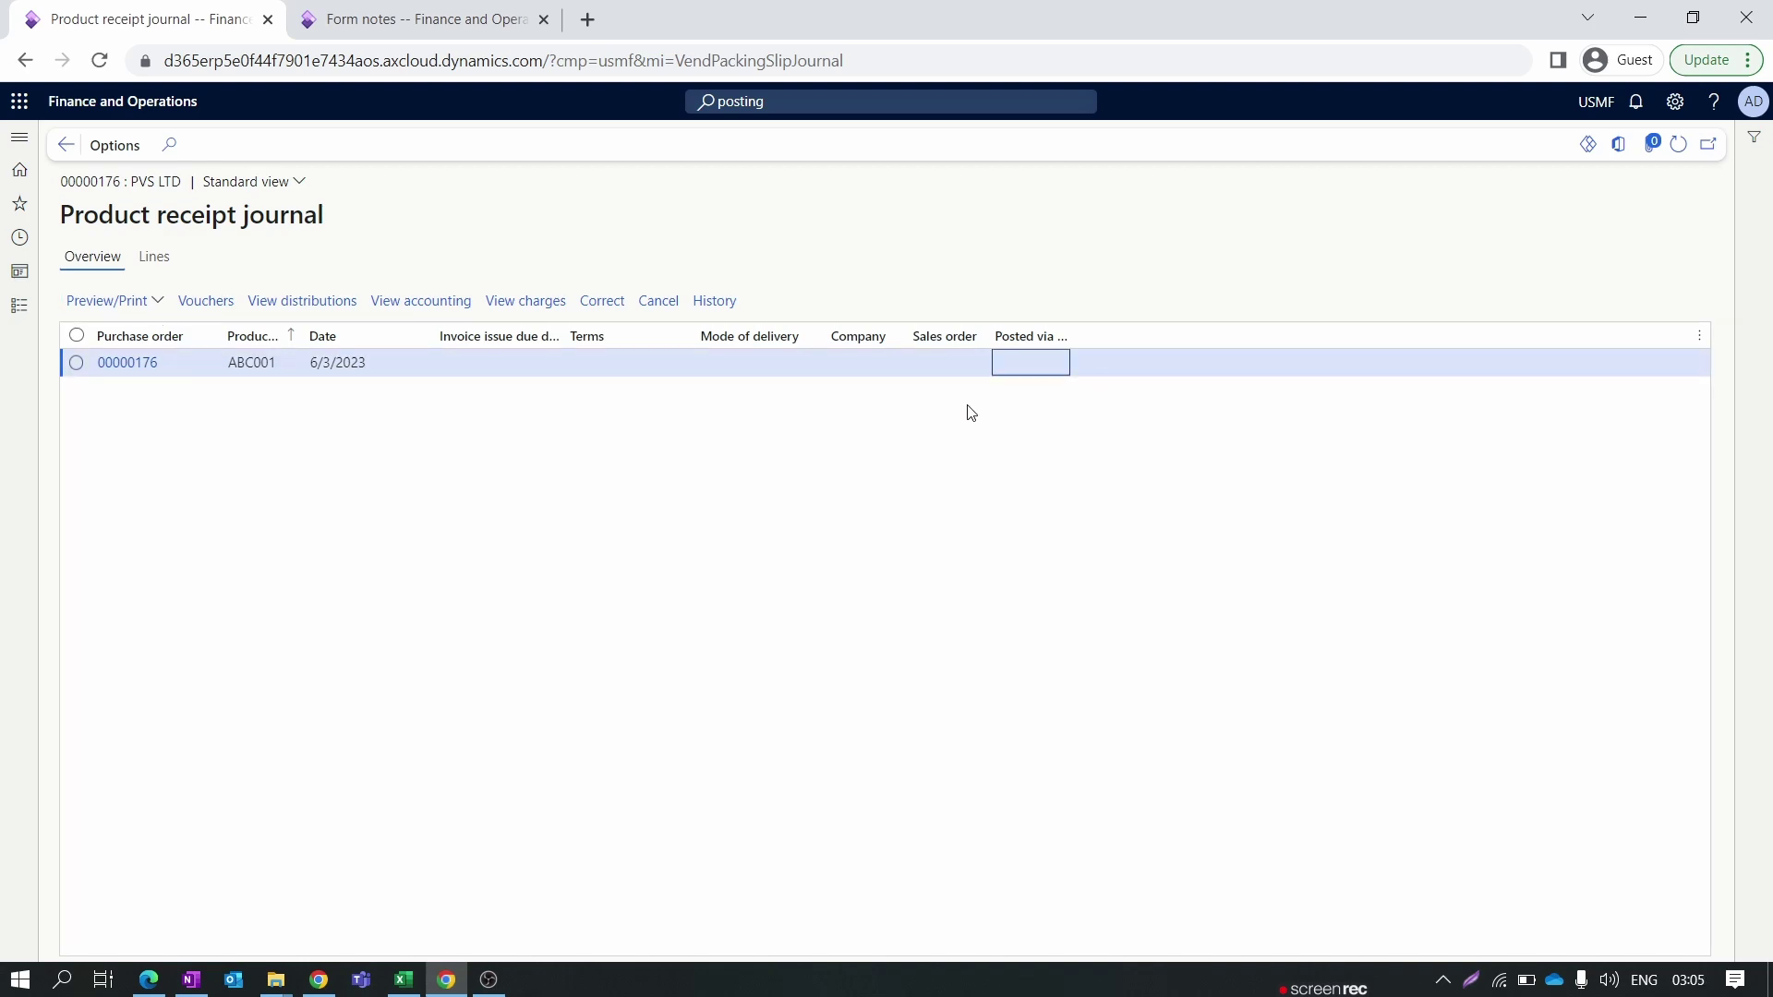
left_click(489, 366)
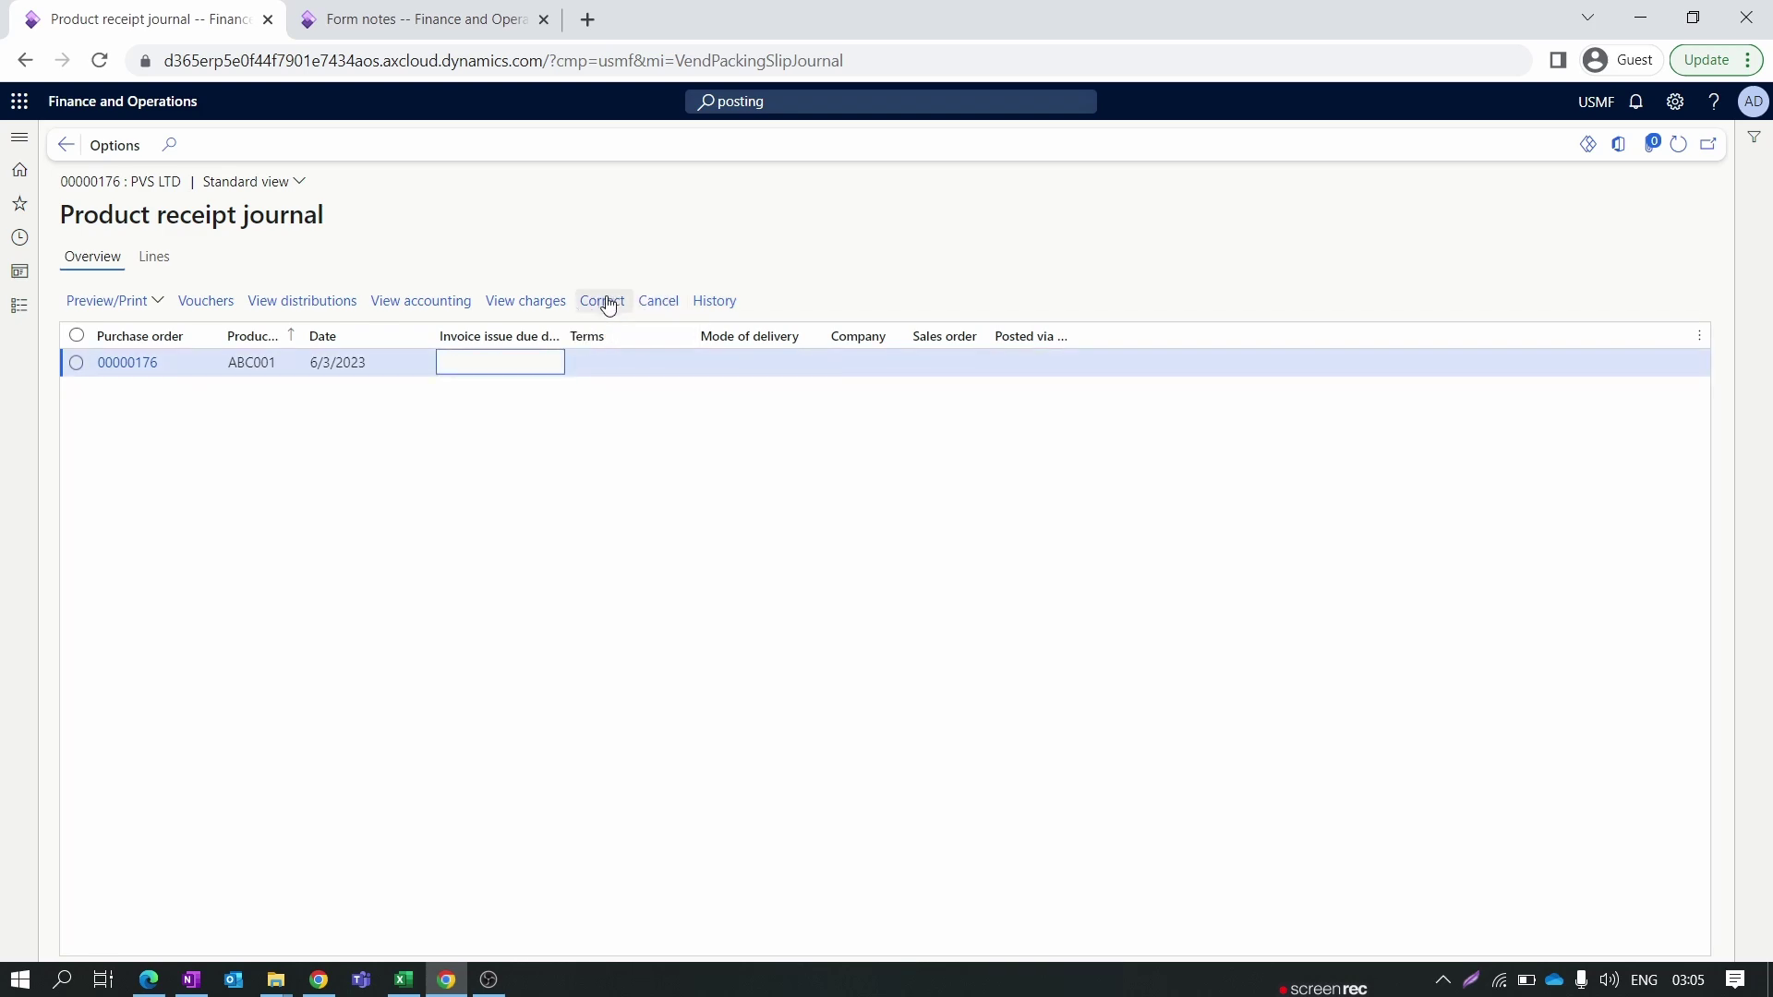
left_click(599, 362)
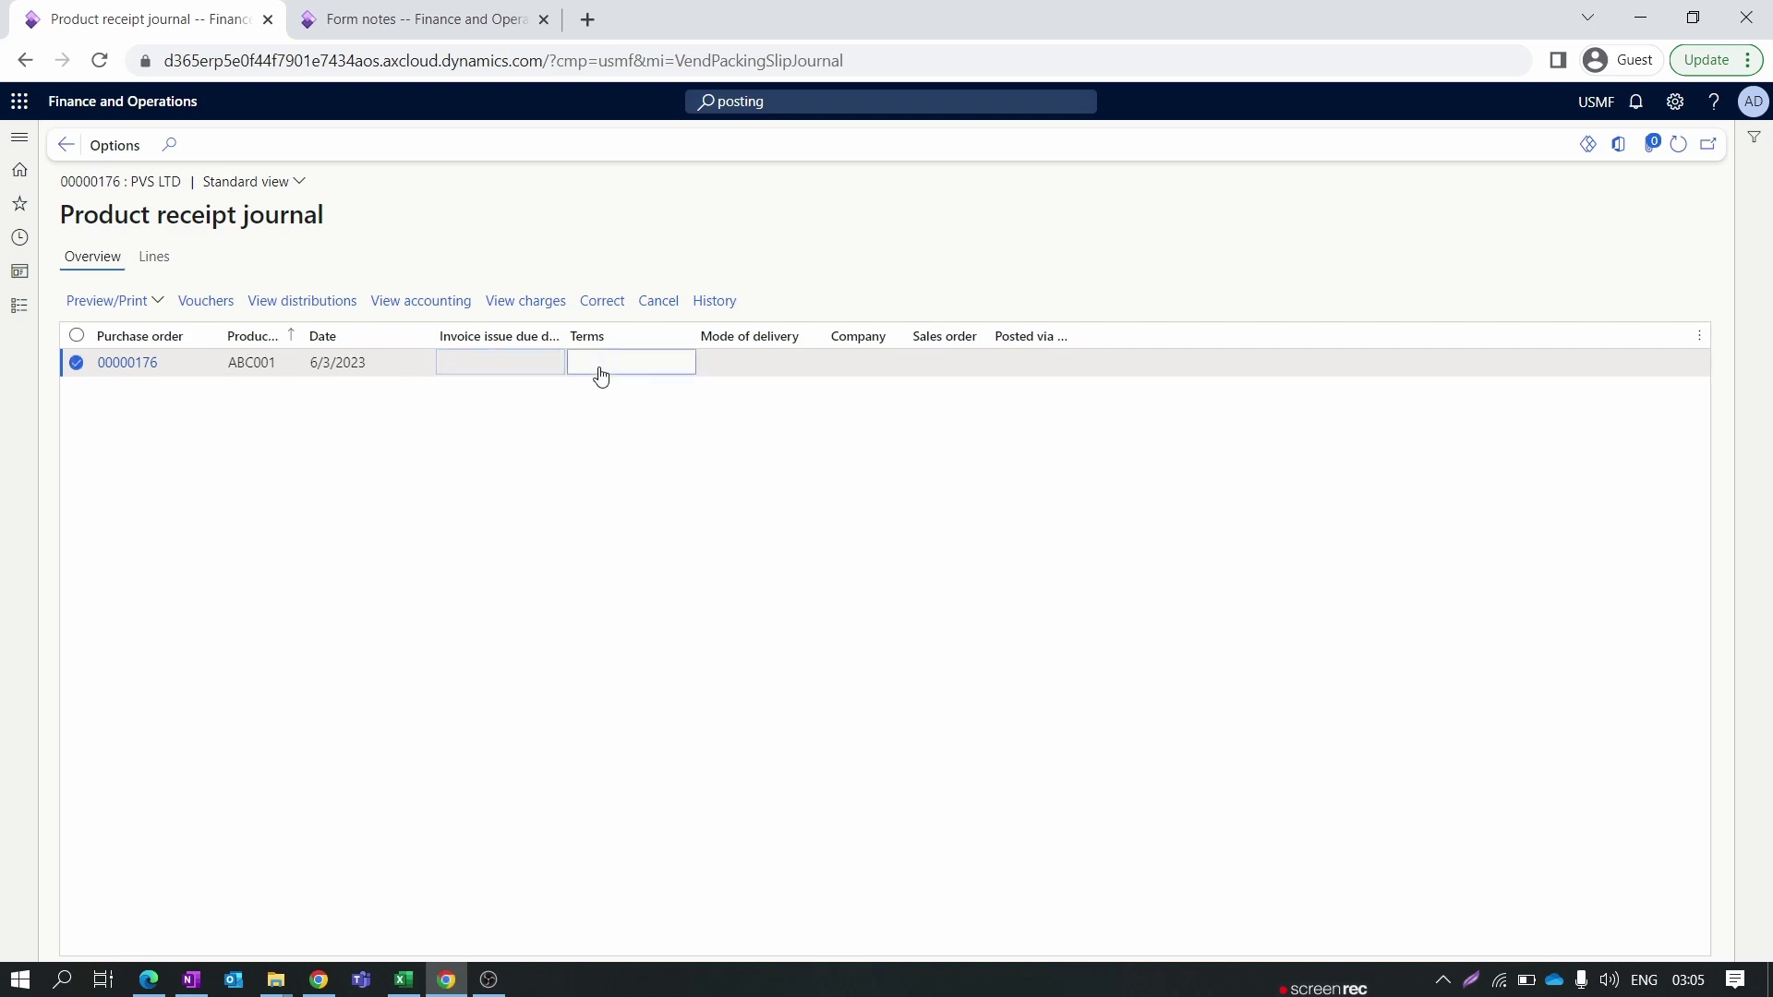
left_click(376, 369)
left_click(221, 369)
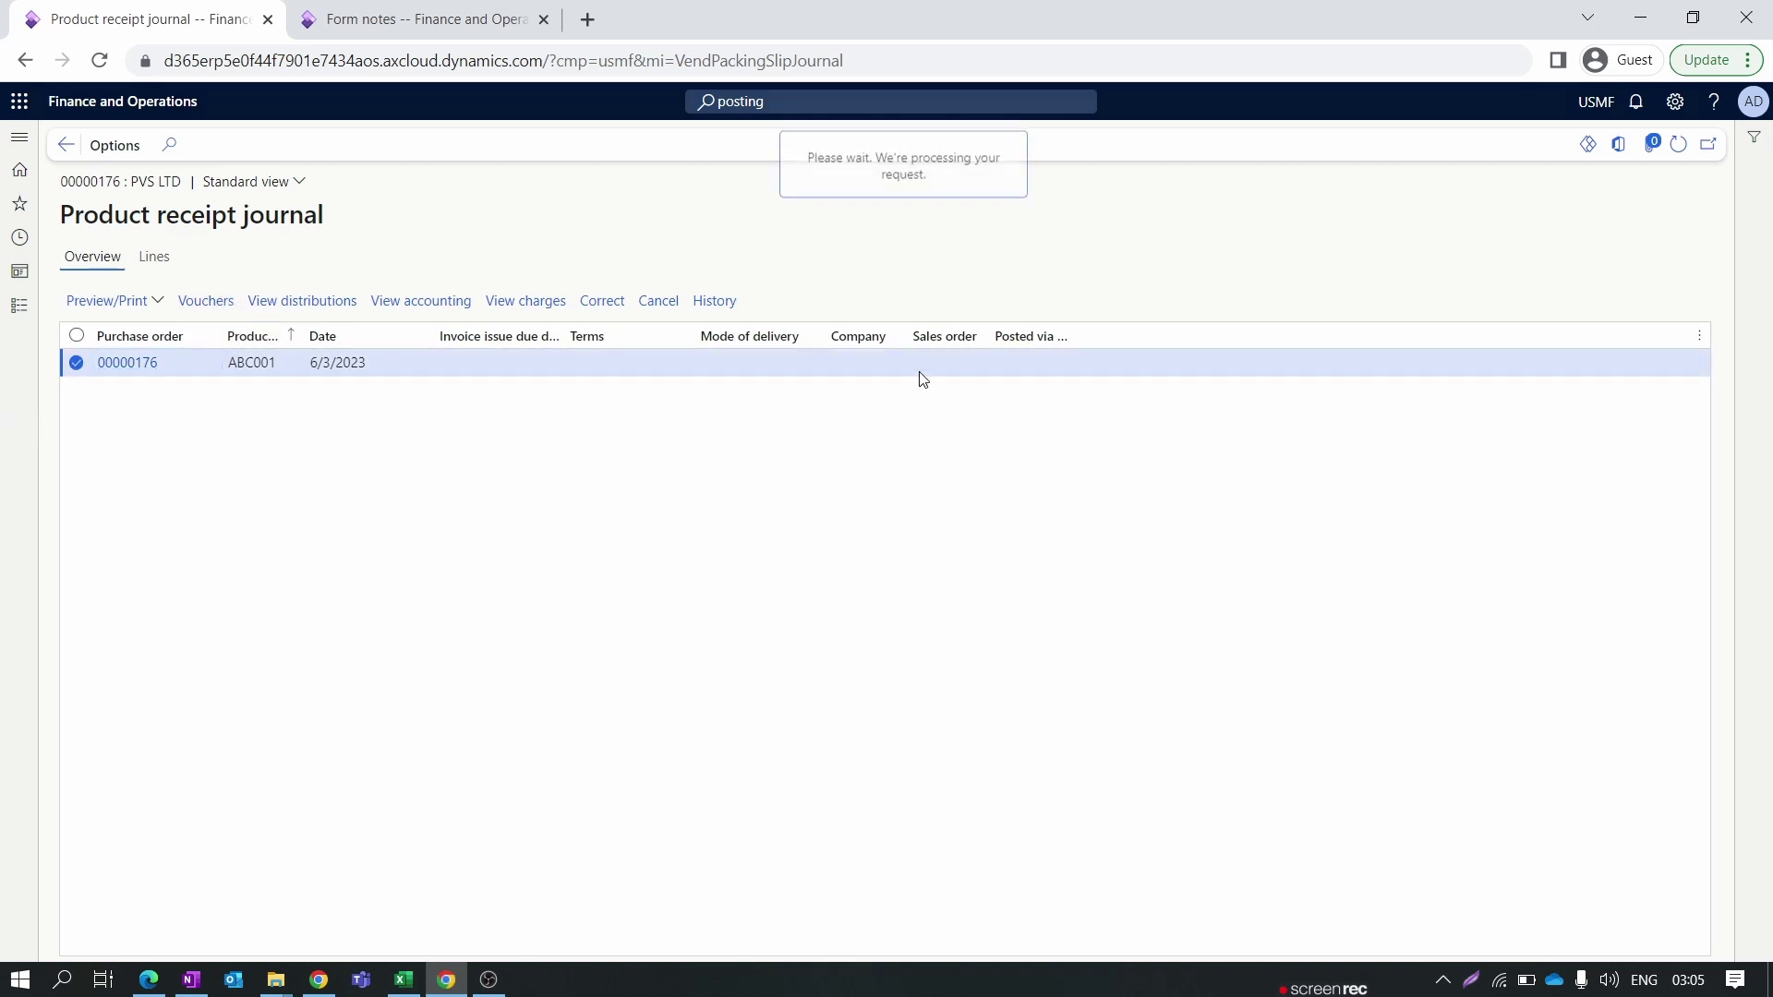
left_click(778, 367)
left_click(658, 371)
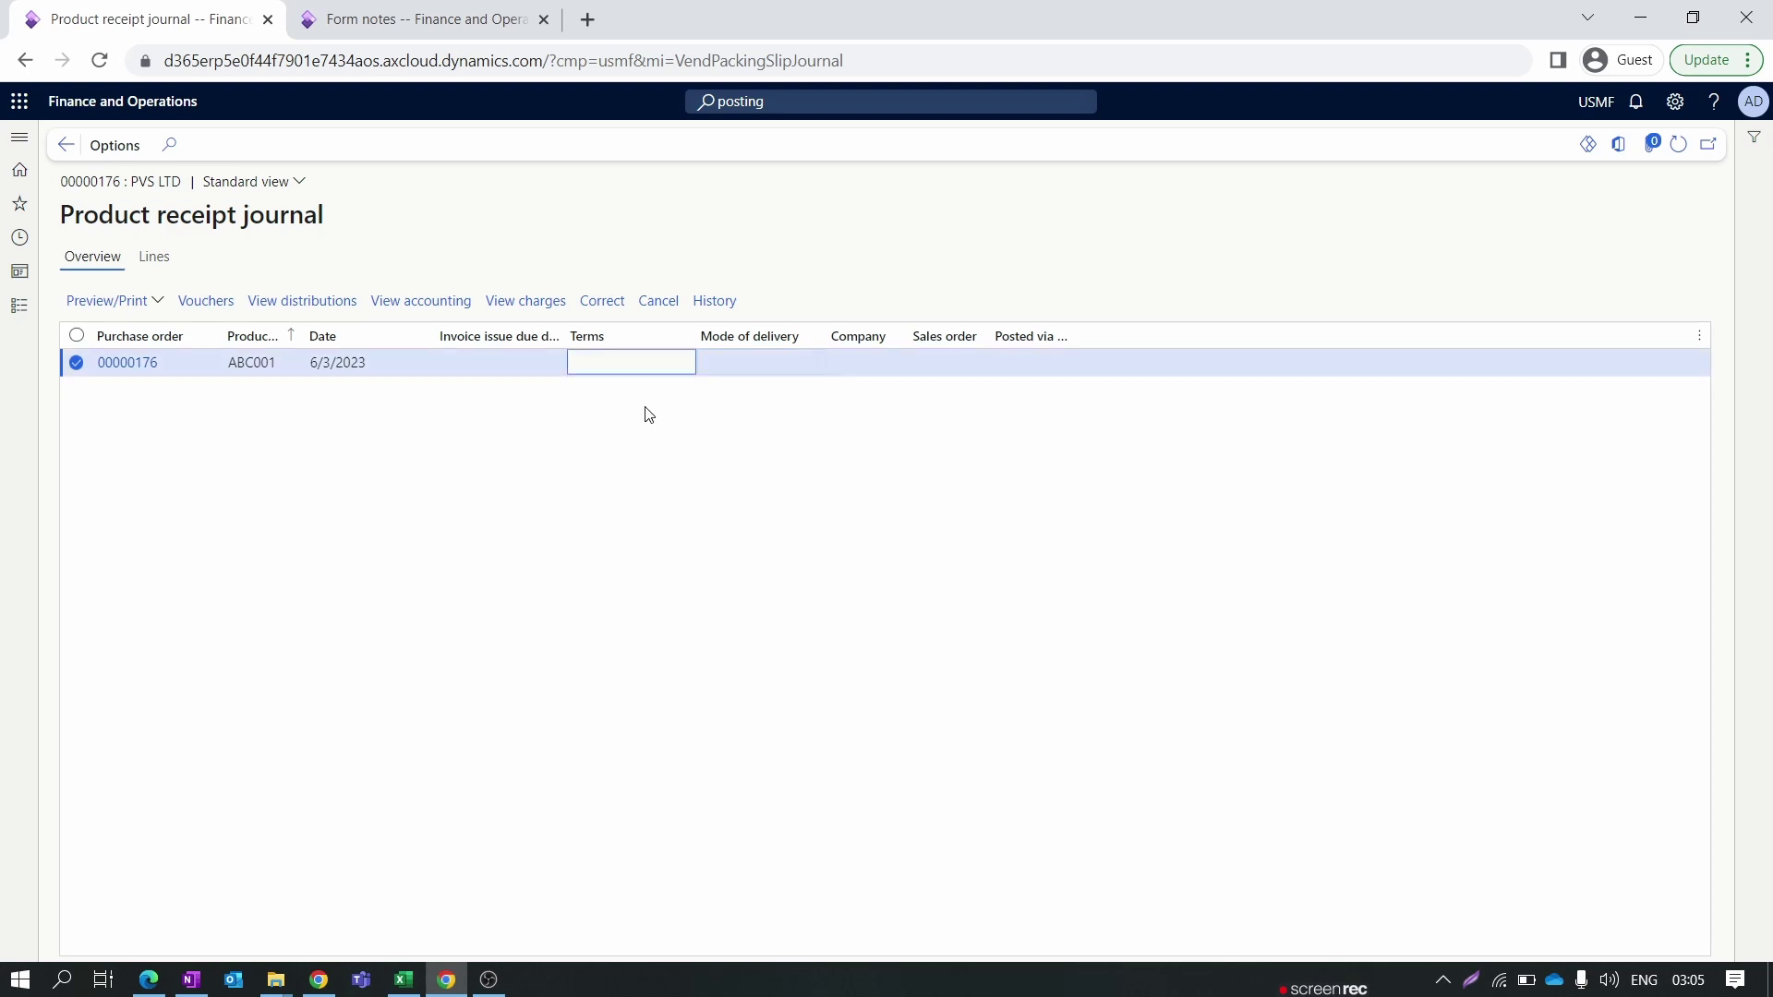
left_click(176, 367)
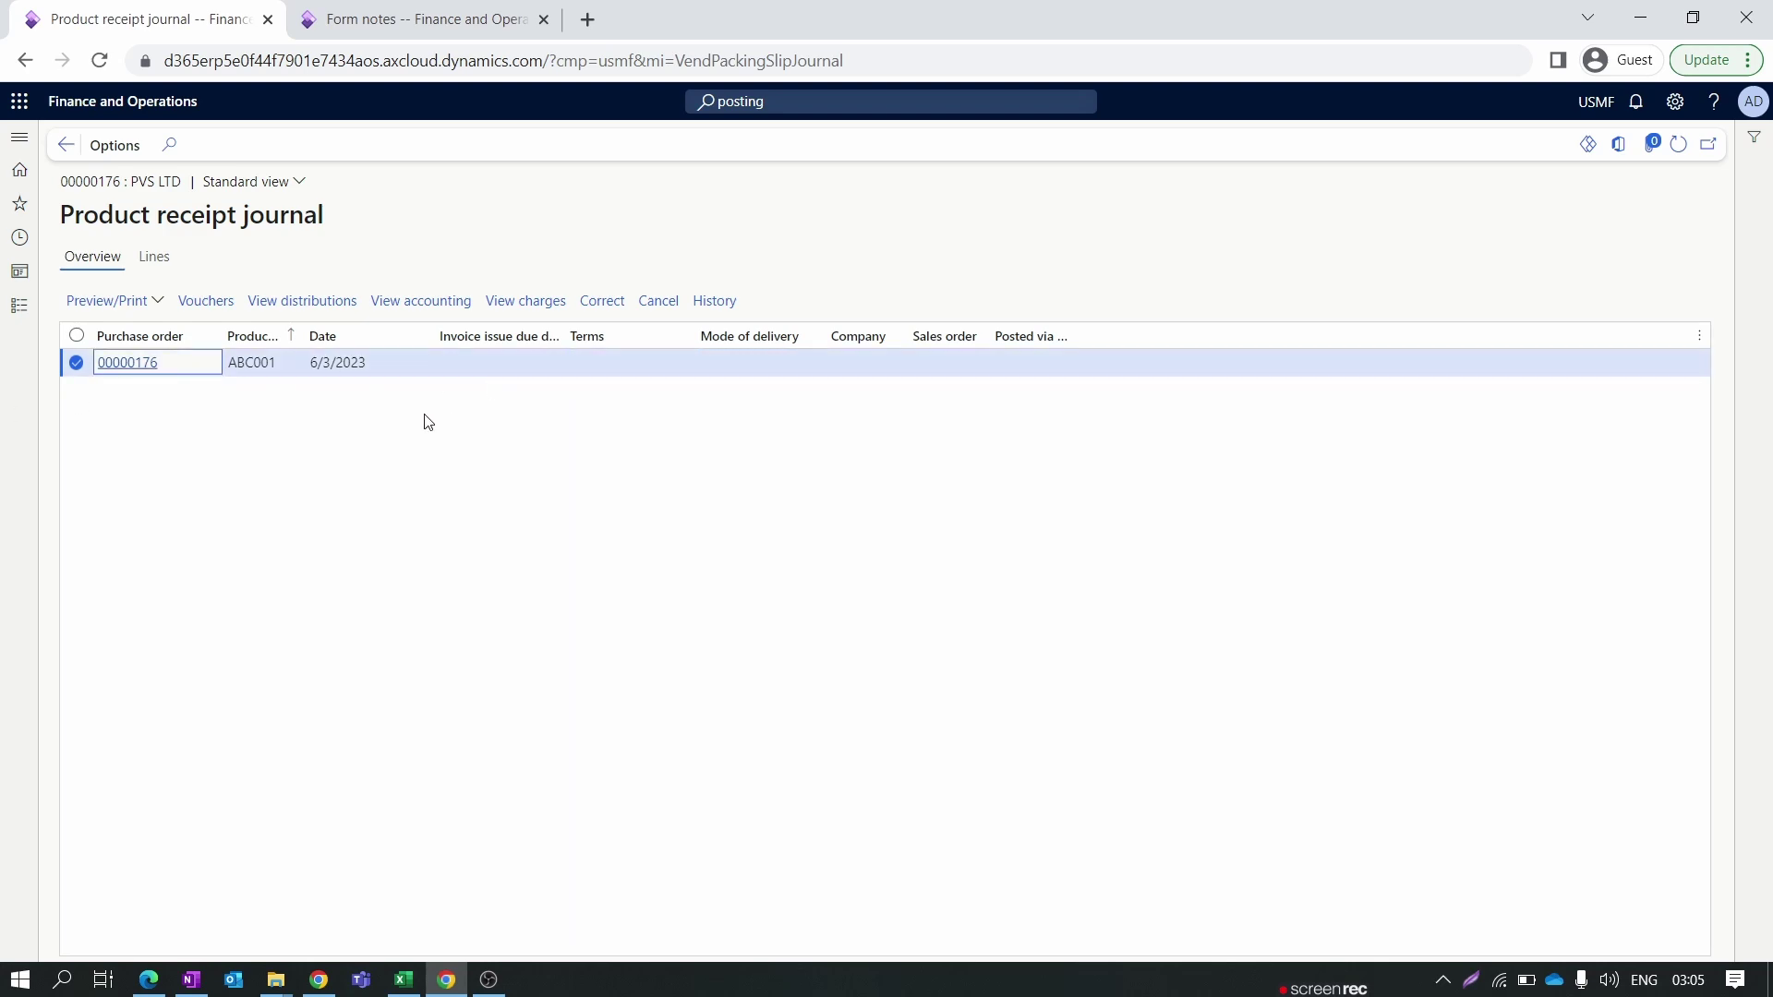
left_click(209, 301)
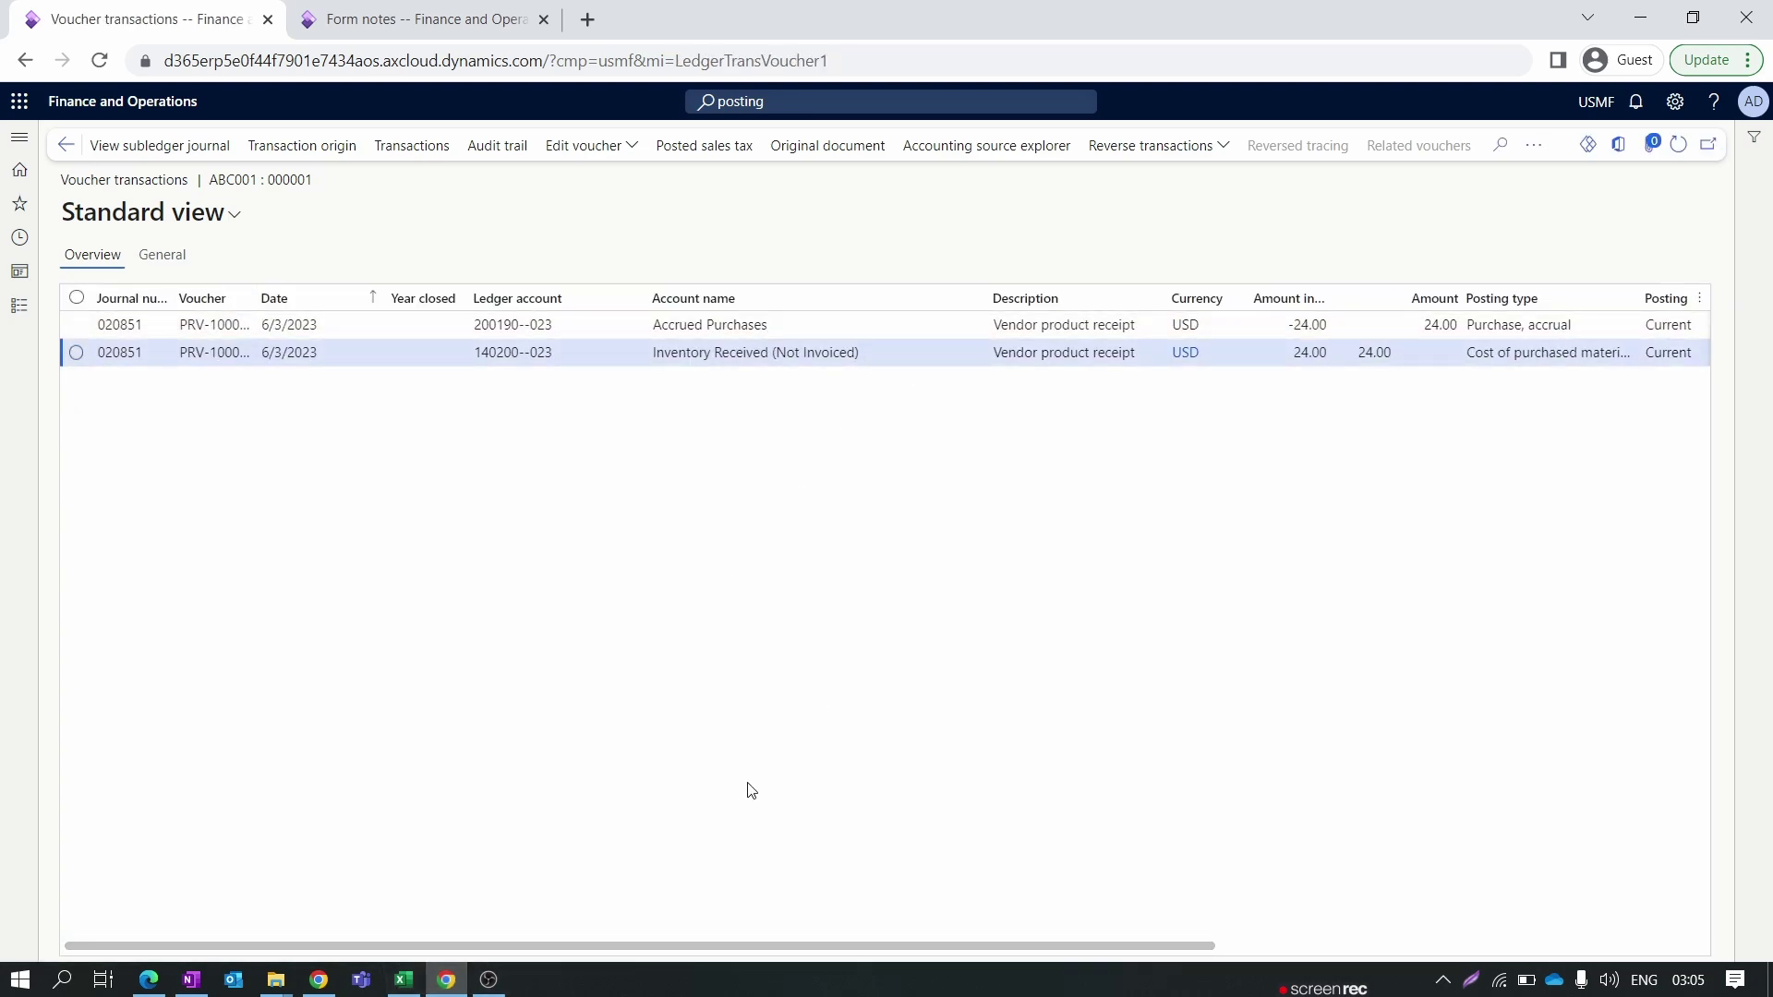
Switch to the Excel workbook, examine the debit and credit rows under Post Product Receipt, and return to the voucher transactions in the browser.
left_click(404, 978)
left_click(472, 445)
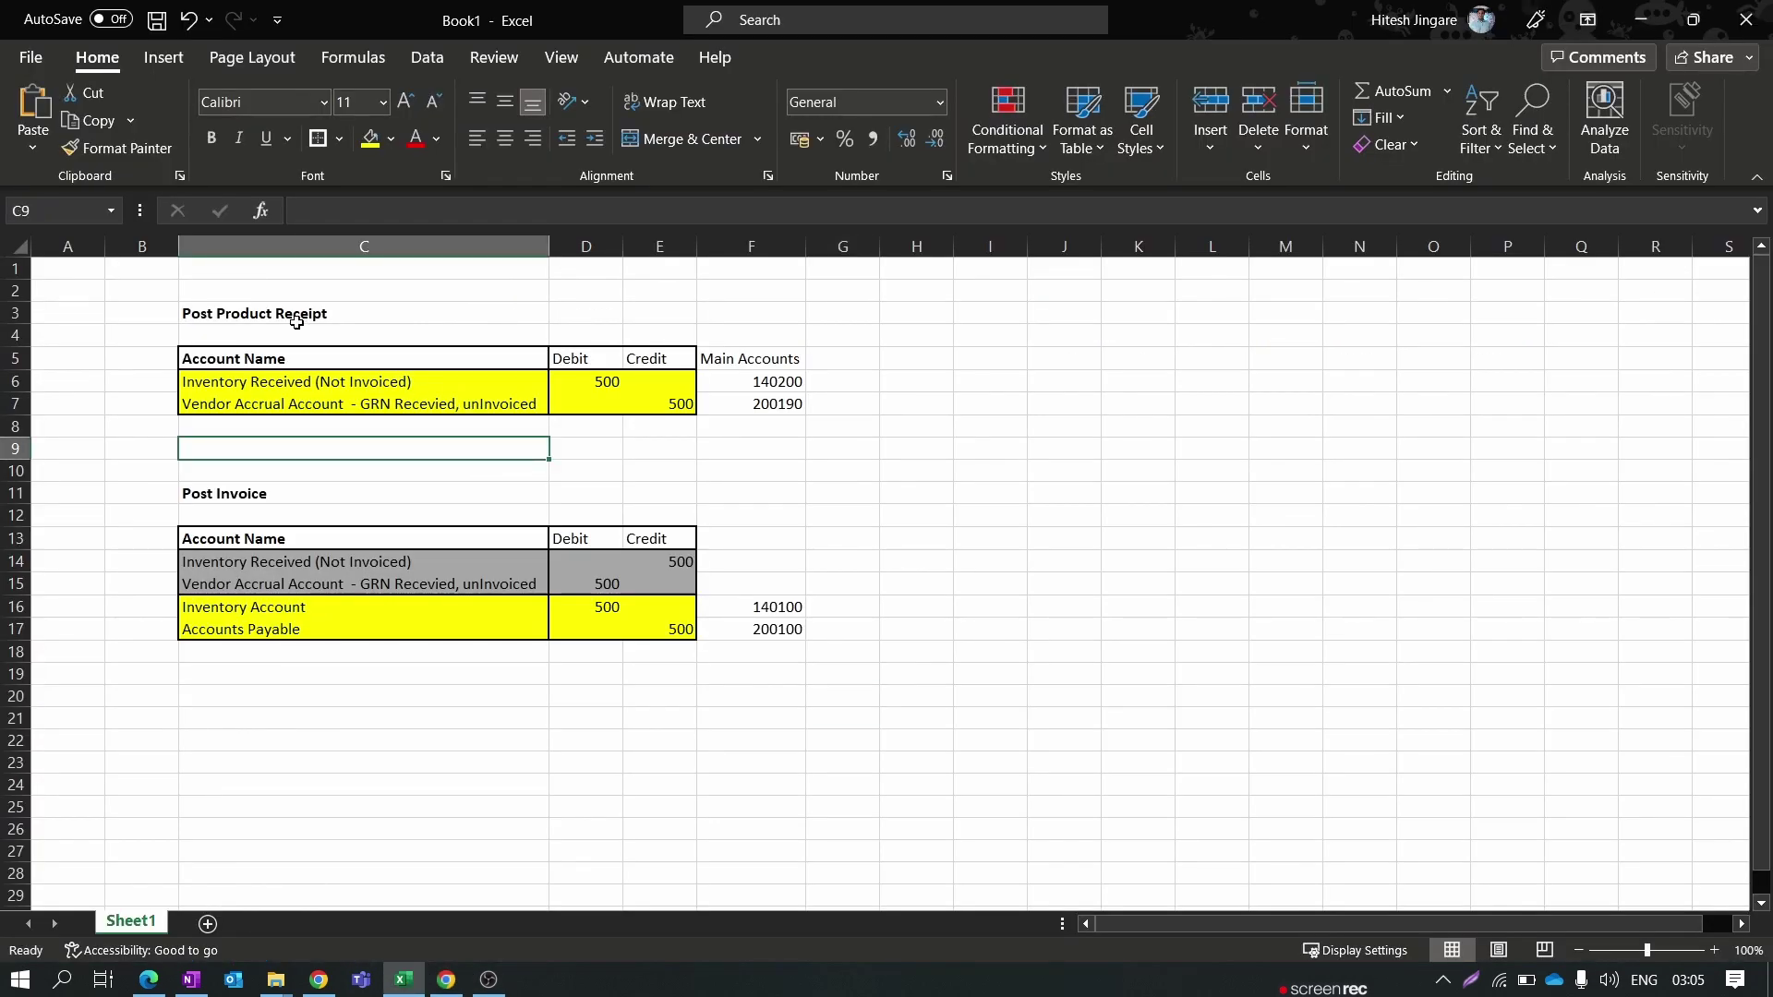
left_click_drag(309, 374, 601, 386)
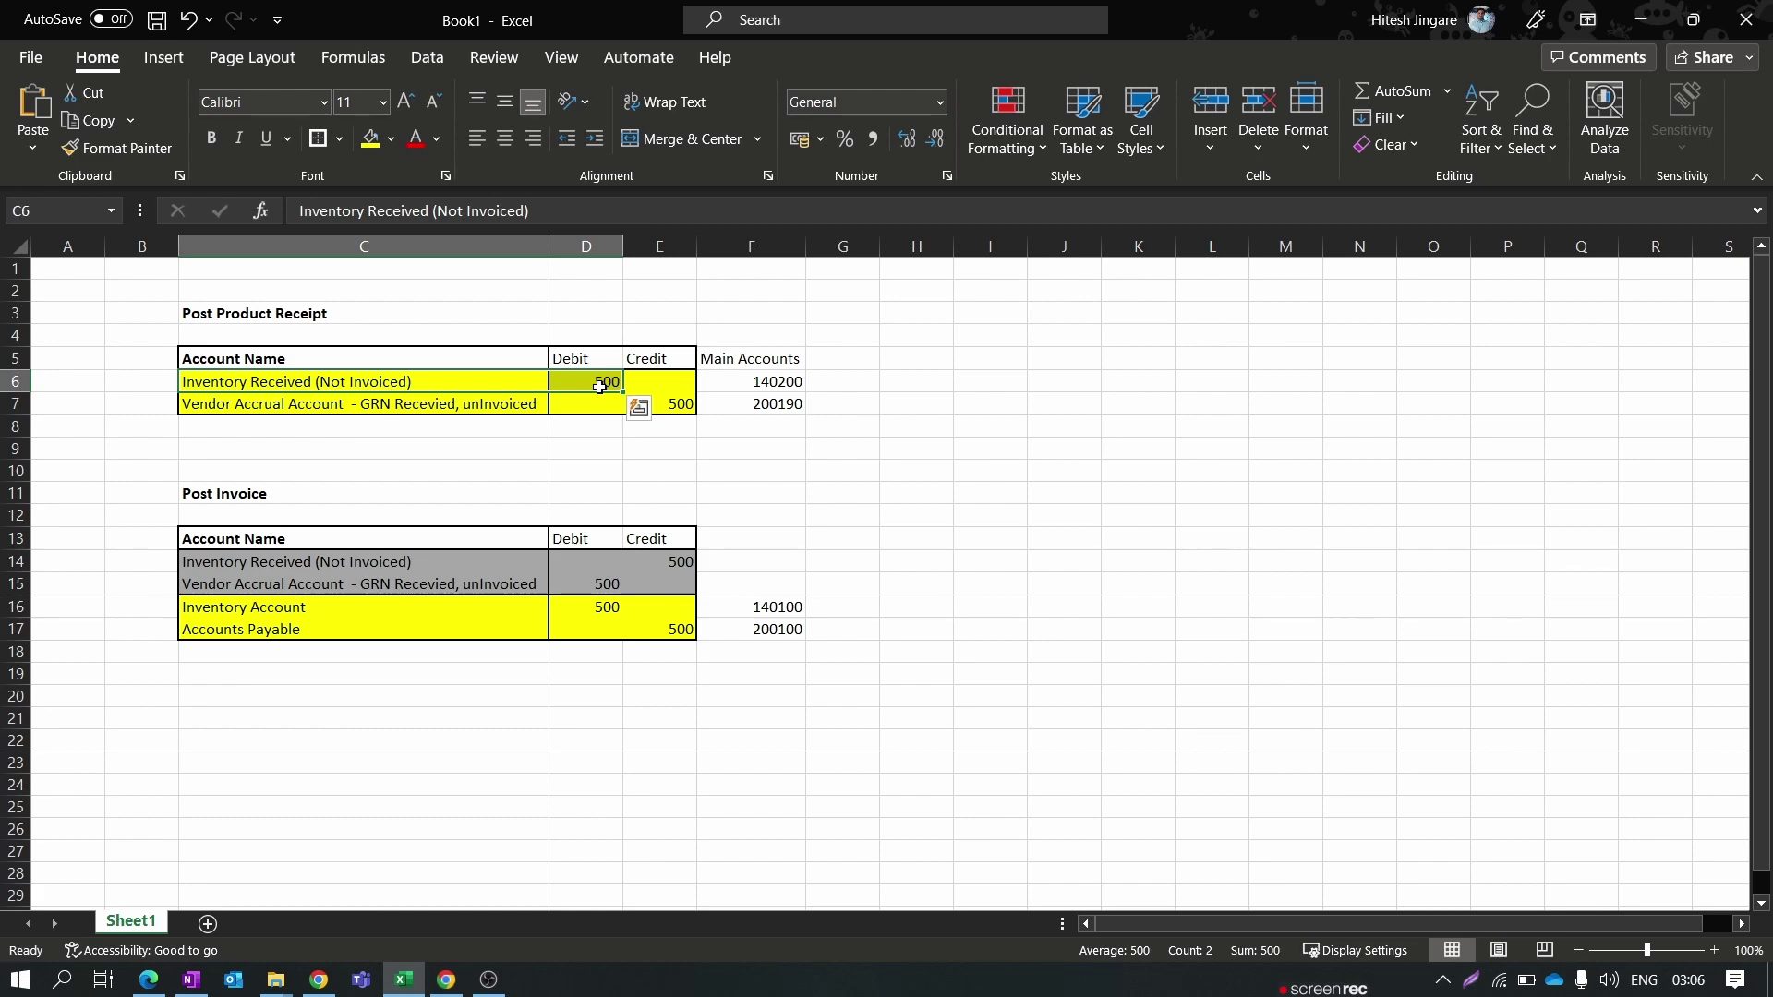
left_click(397, 469)
left_click_drag(371, 402, 687, 410)
left_click(1659, 20)
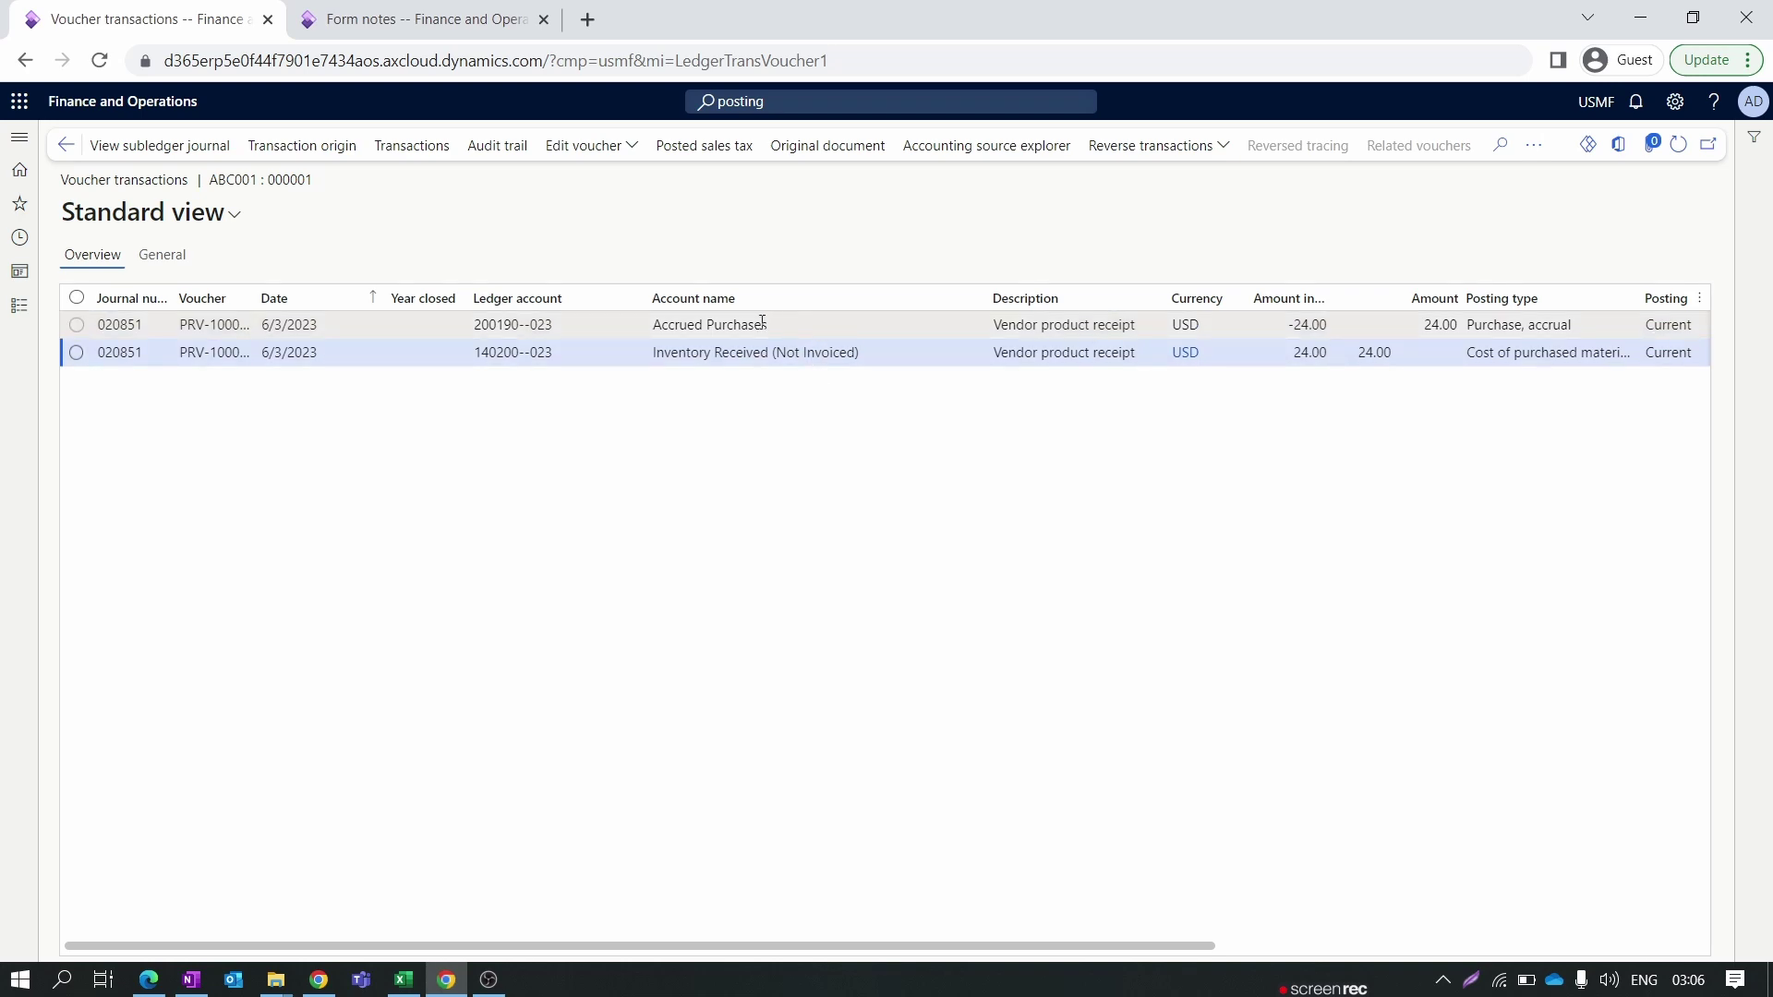
Compare the voucher's Accrued Purchases and Inventory Received (Not Invoiced) lines with the accounts in the Excel workbook.
left_click_drag(766, 324, 599, 356)
left_click(817, 514)
key("alt+Tab")
left_click(1657, 14)
left_click(904, 350)
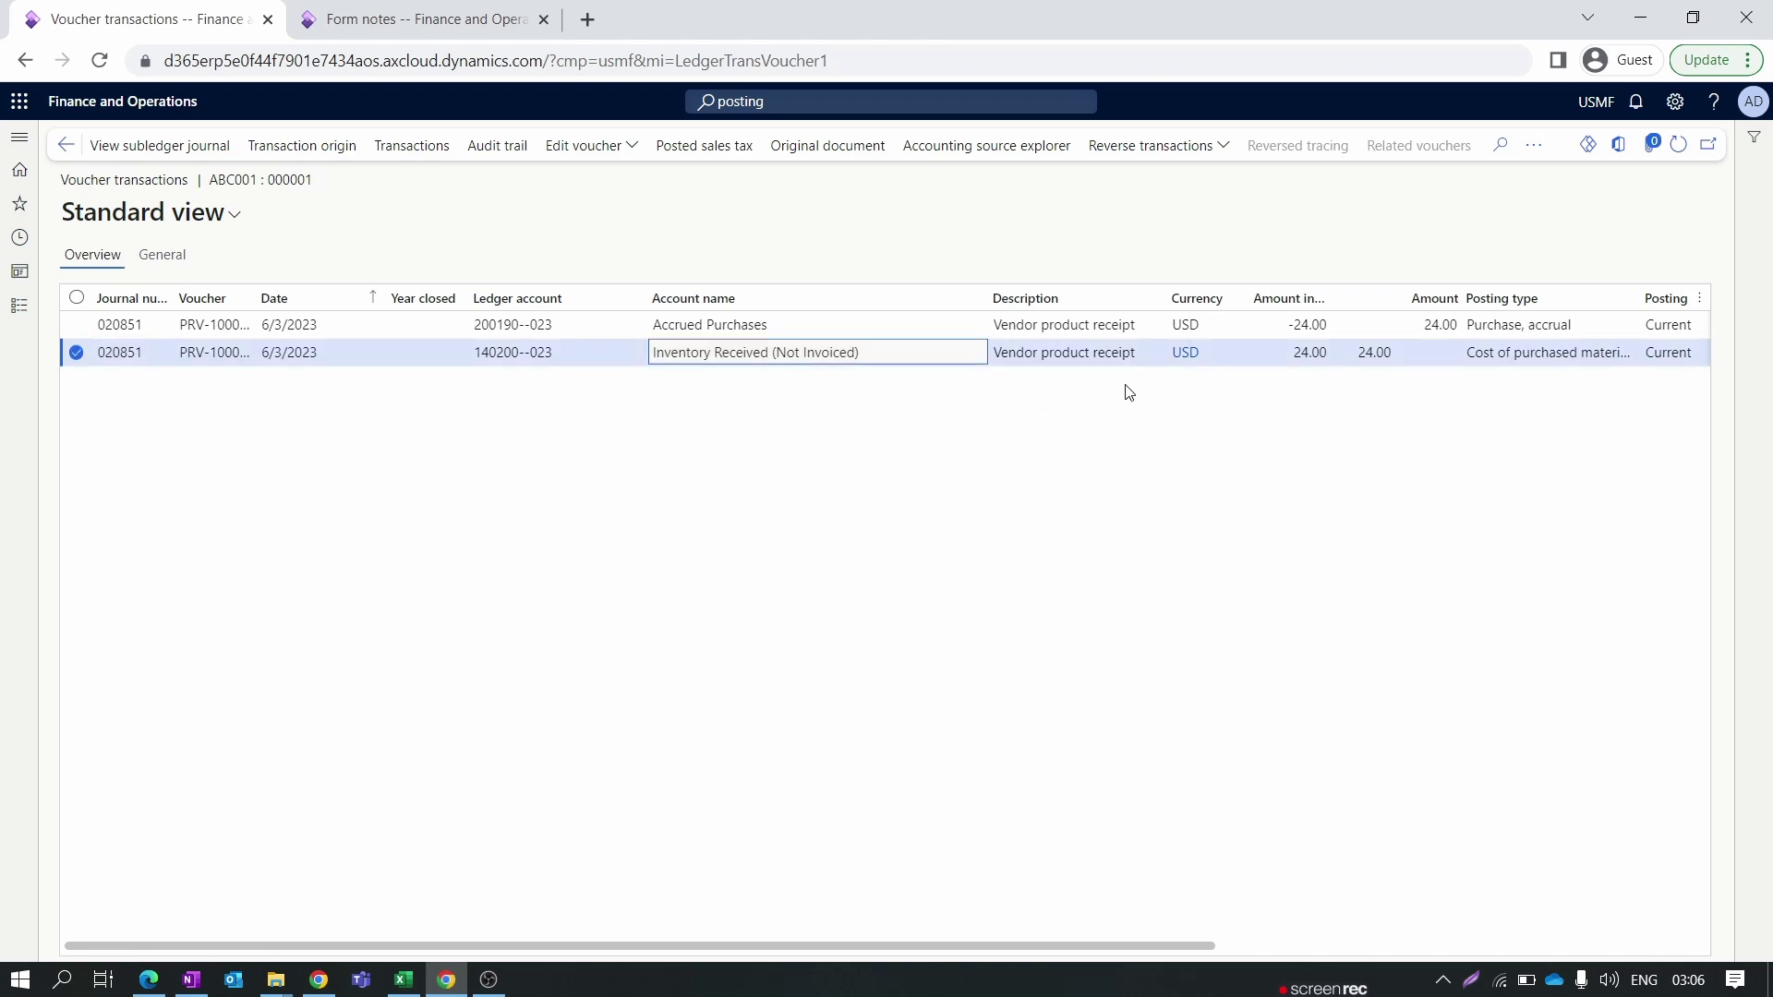
left_click(855, 330)
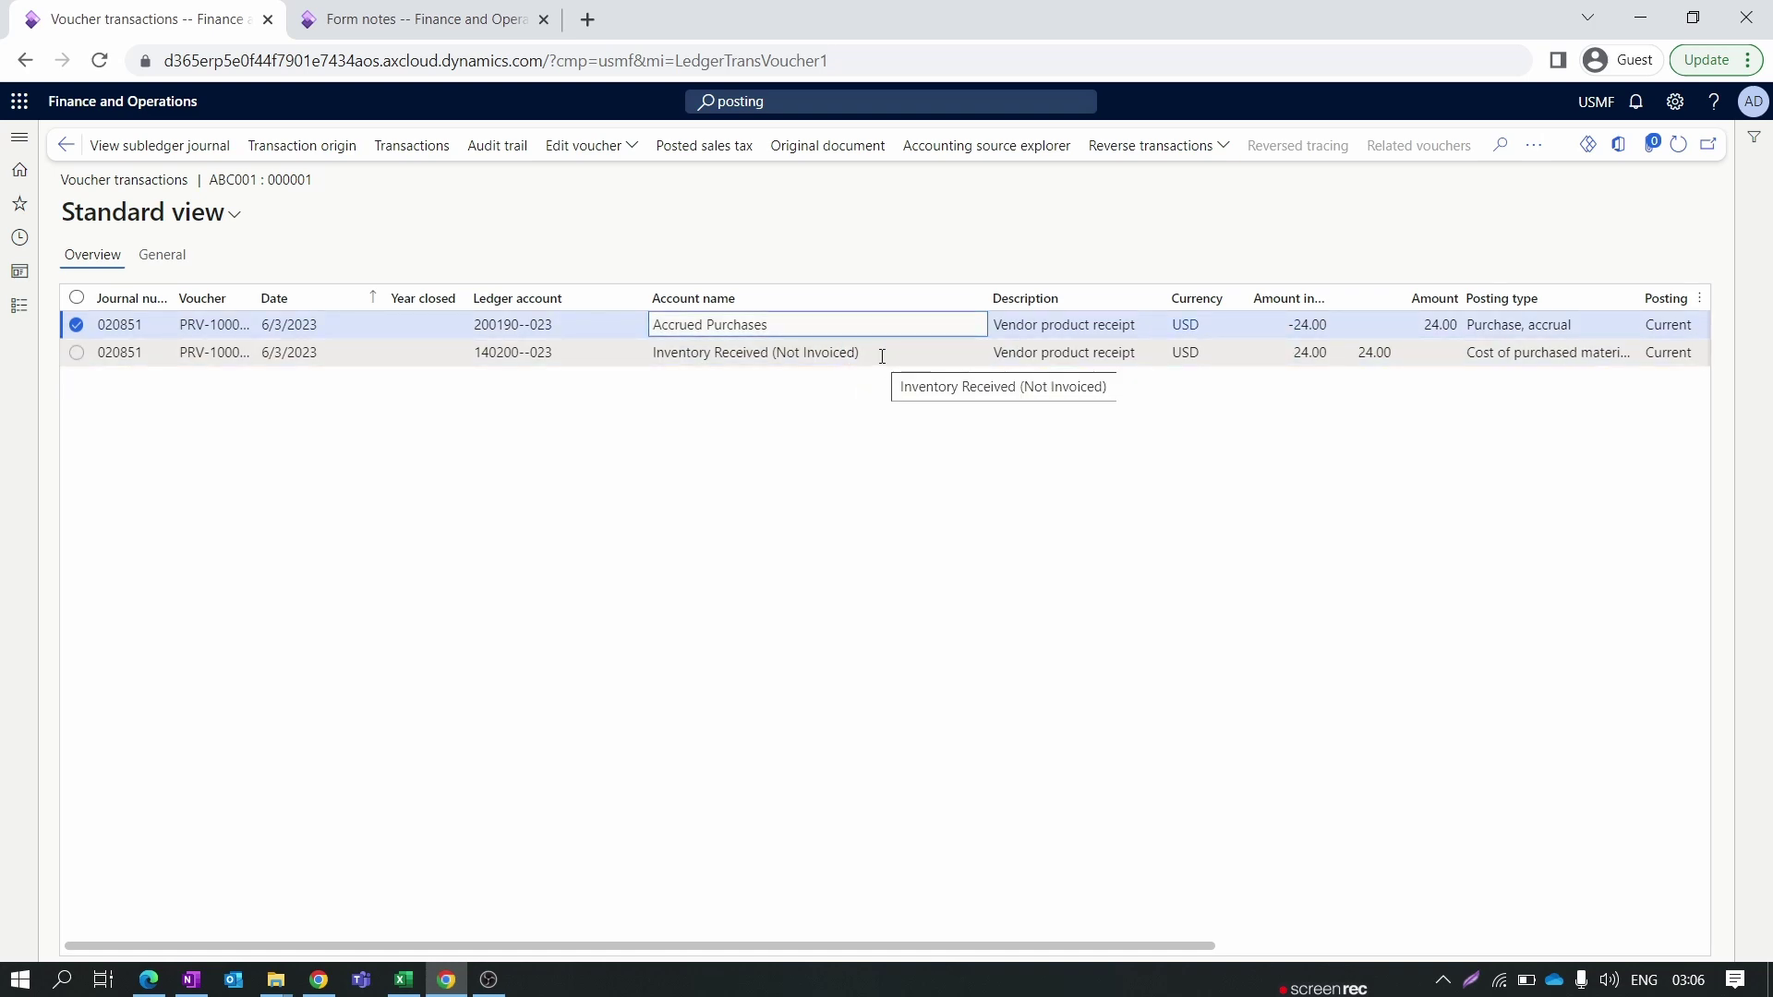
Switch to the Excel workbook to examine the Post Invoice entries, and return to the purchase order in the browser.
left_click(405, 980)
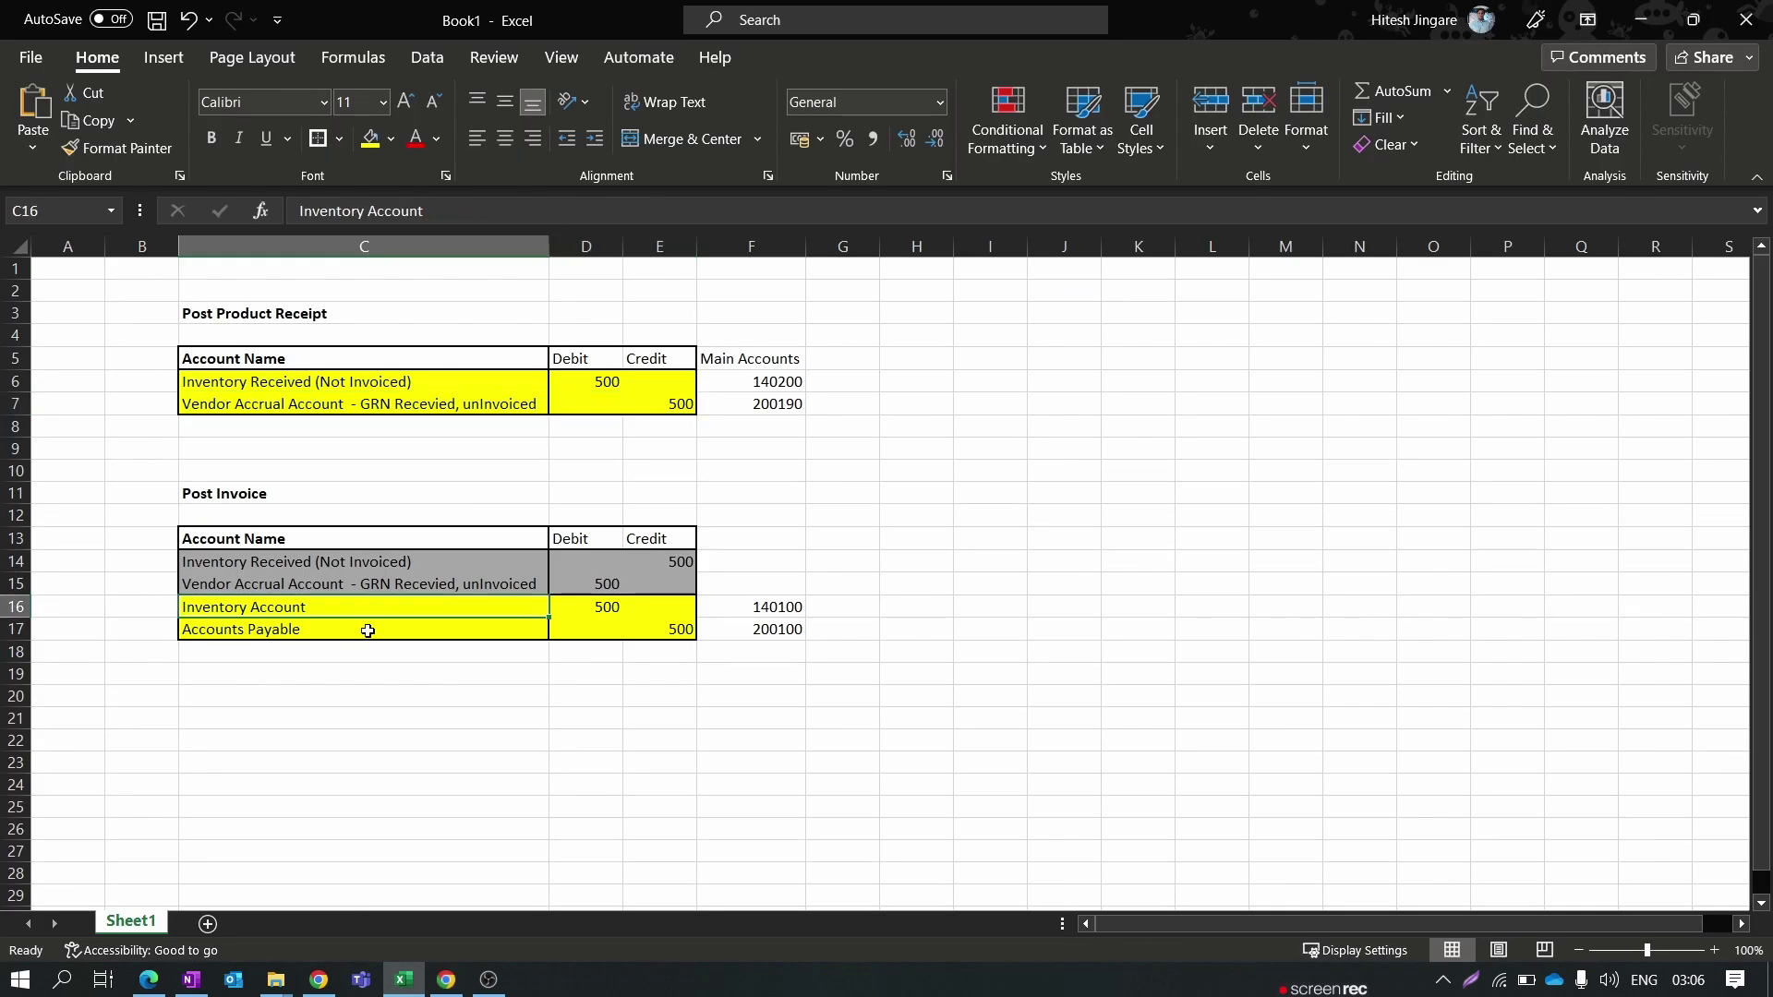
left_click(365, 632)
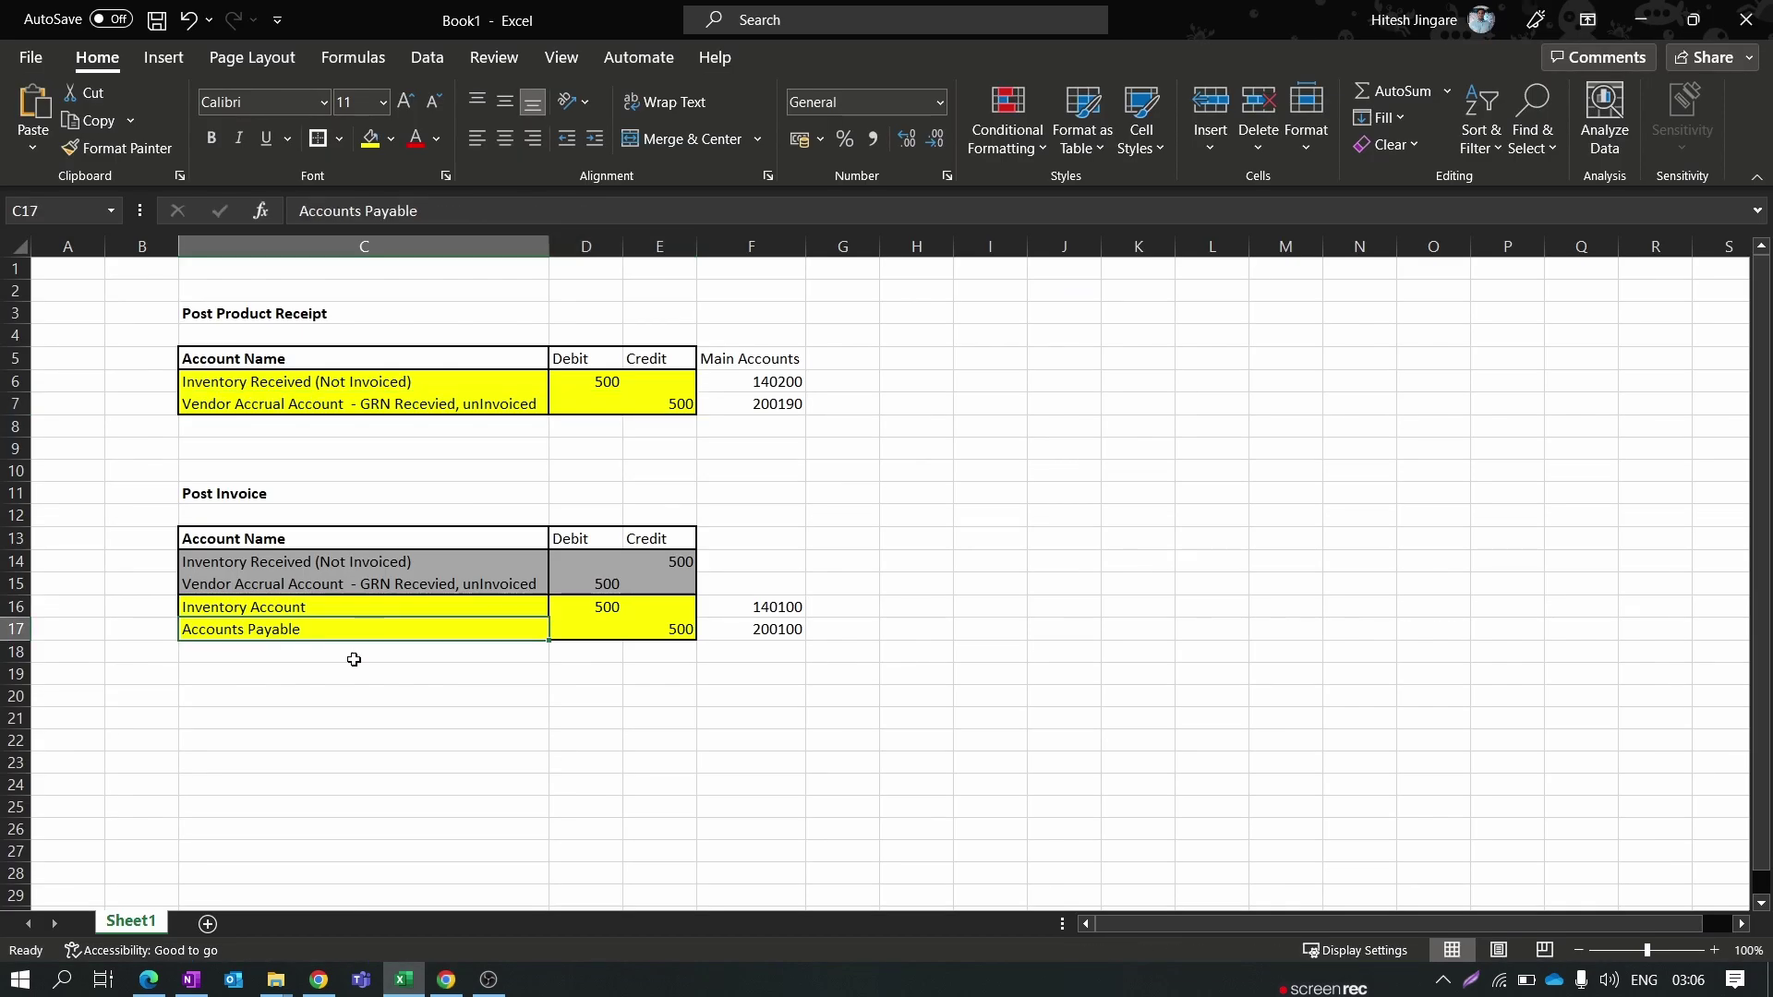
left_click(1641, 18)
left_click(102, 145)
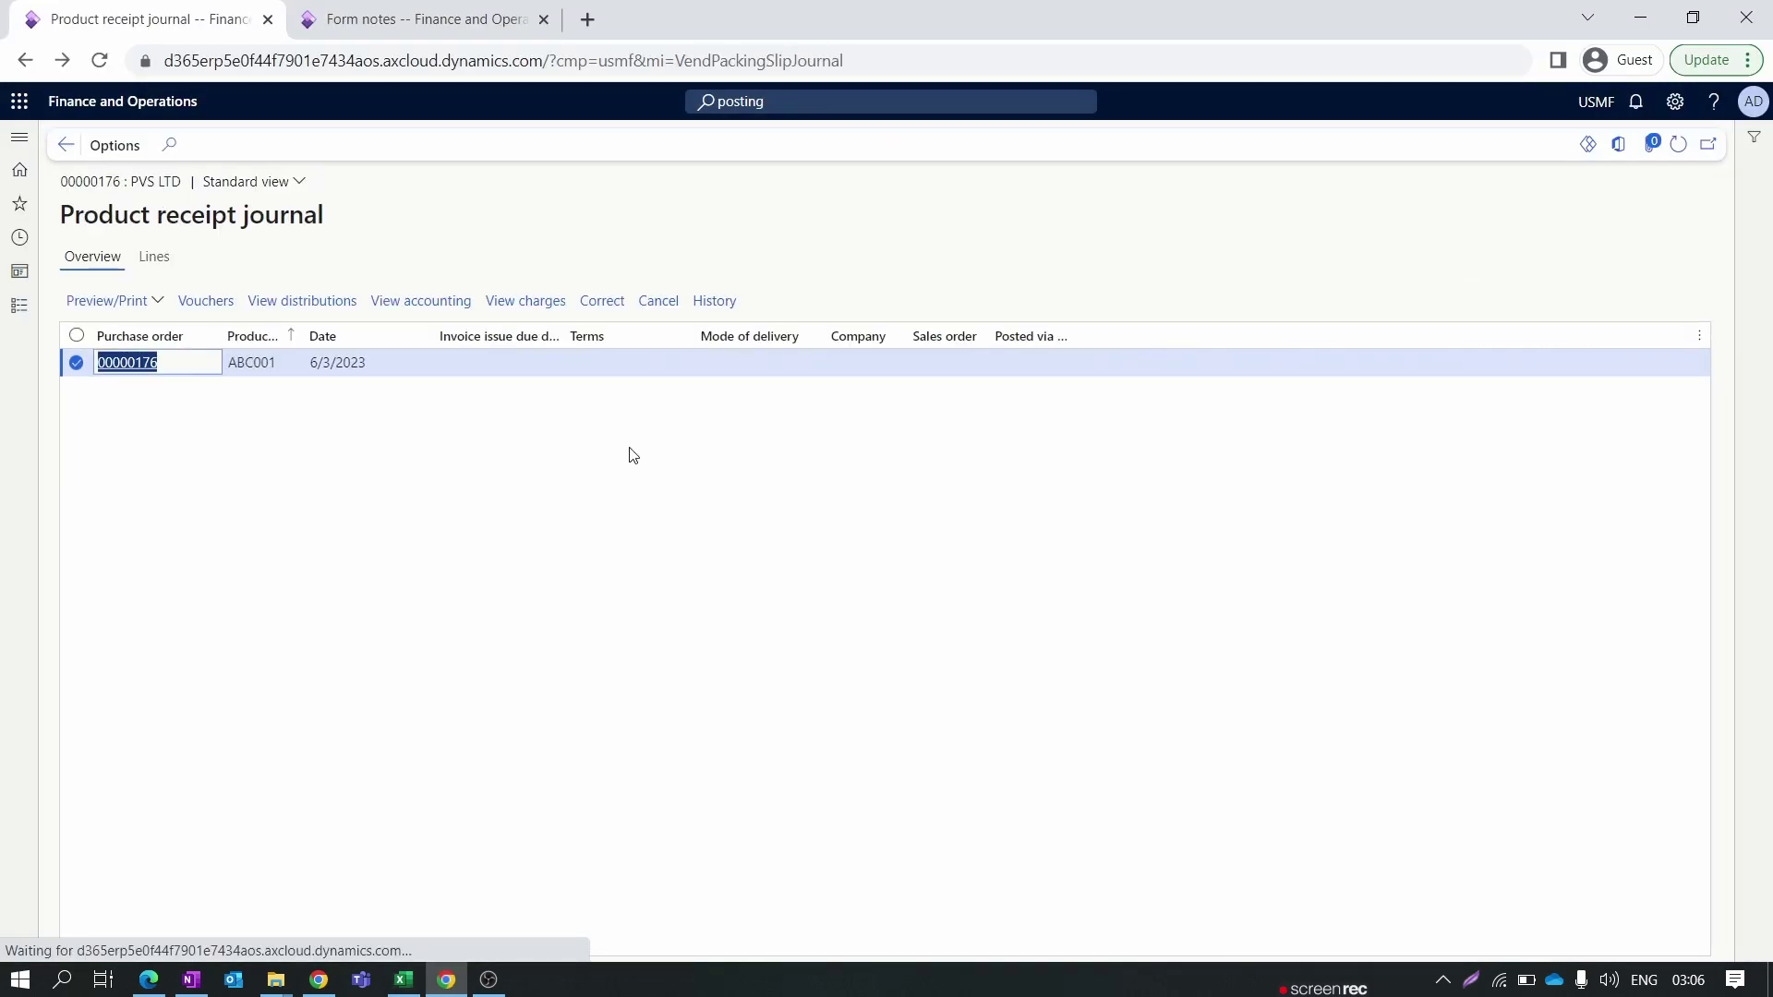
left_click(63, 145)
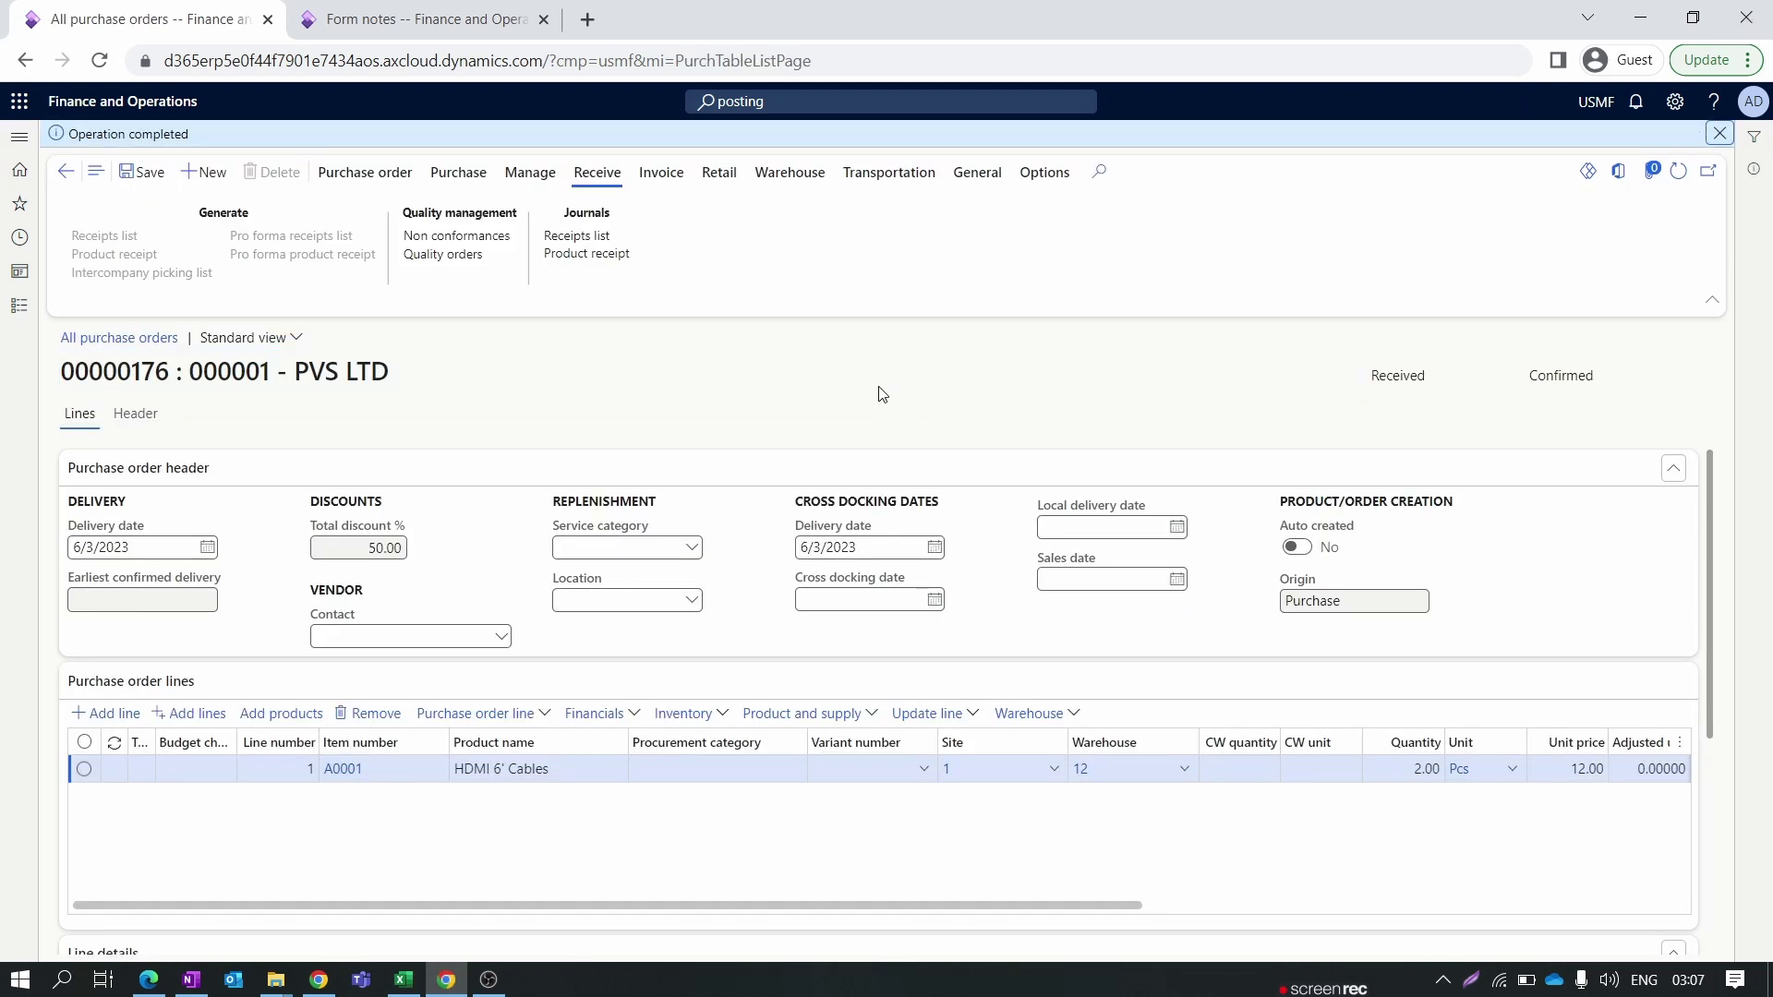
Generate a vendor invoice from the purchase order and set its invoice number to ABC001, copied from the product receipt.
left_click(661, 173)
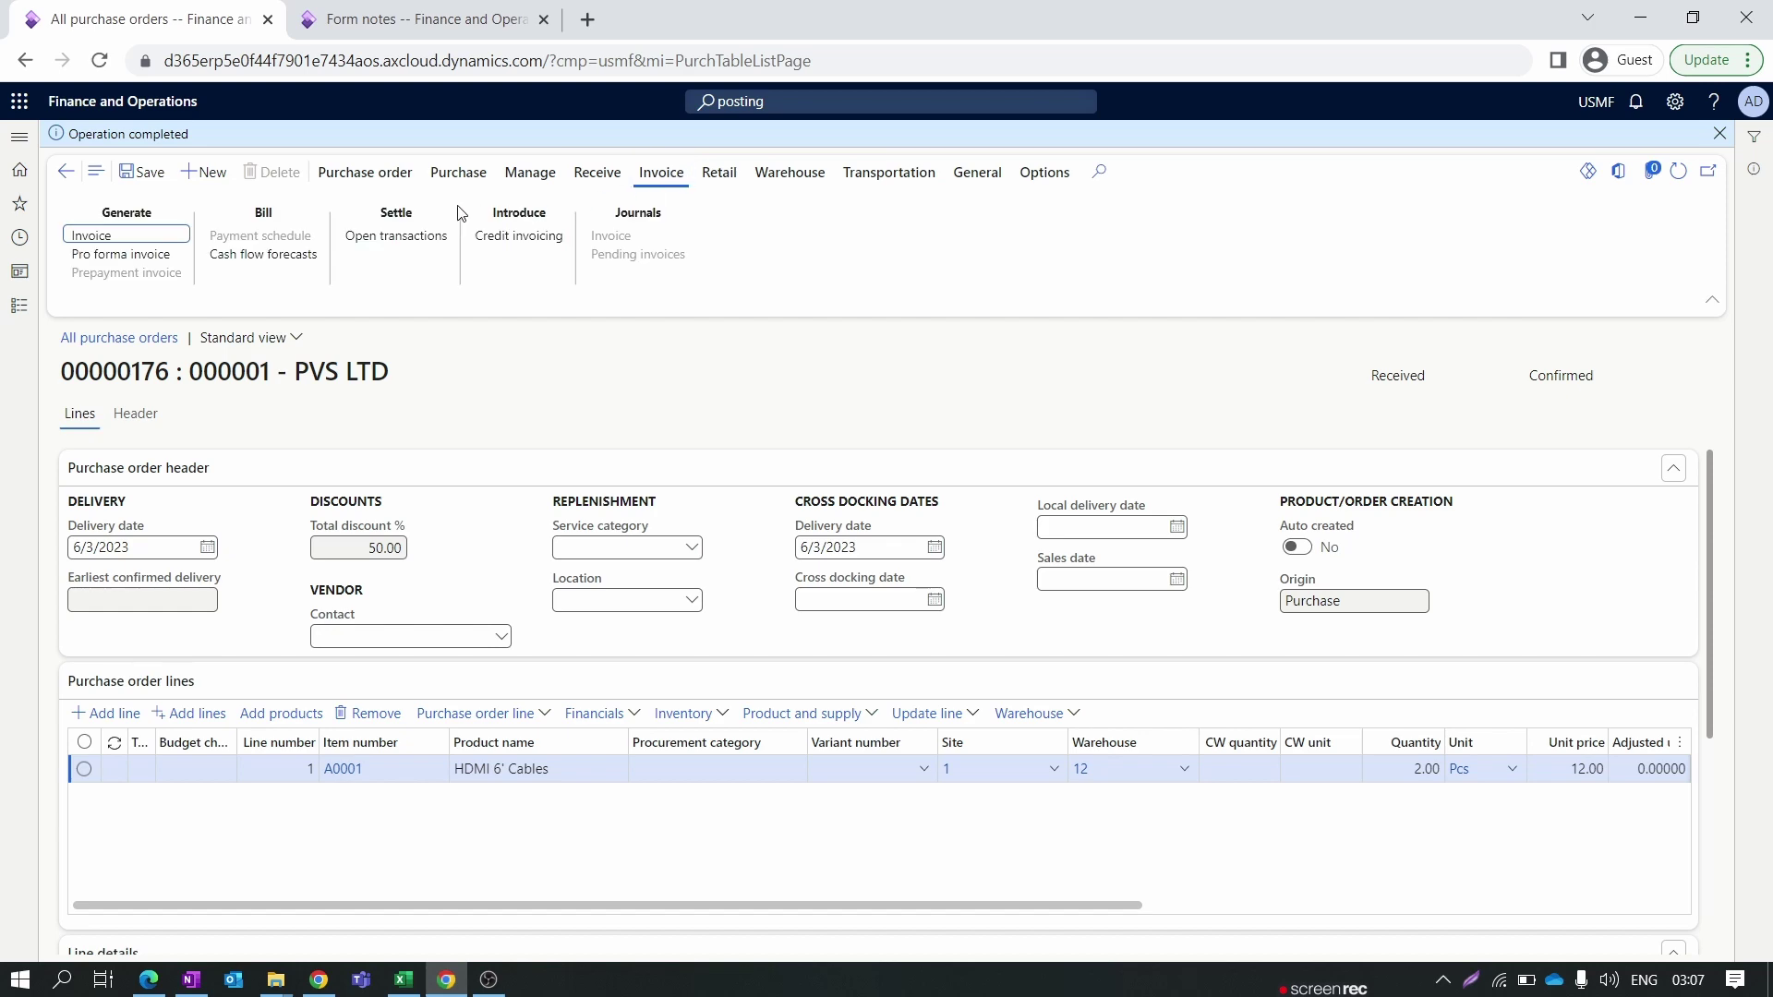
left_click(110, 237)
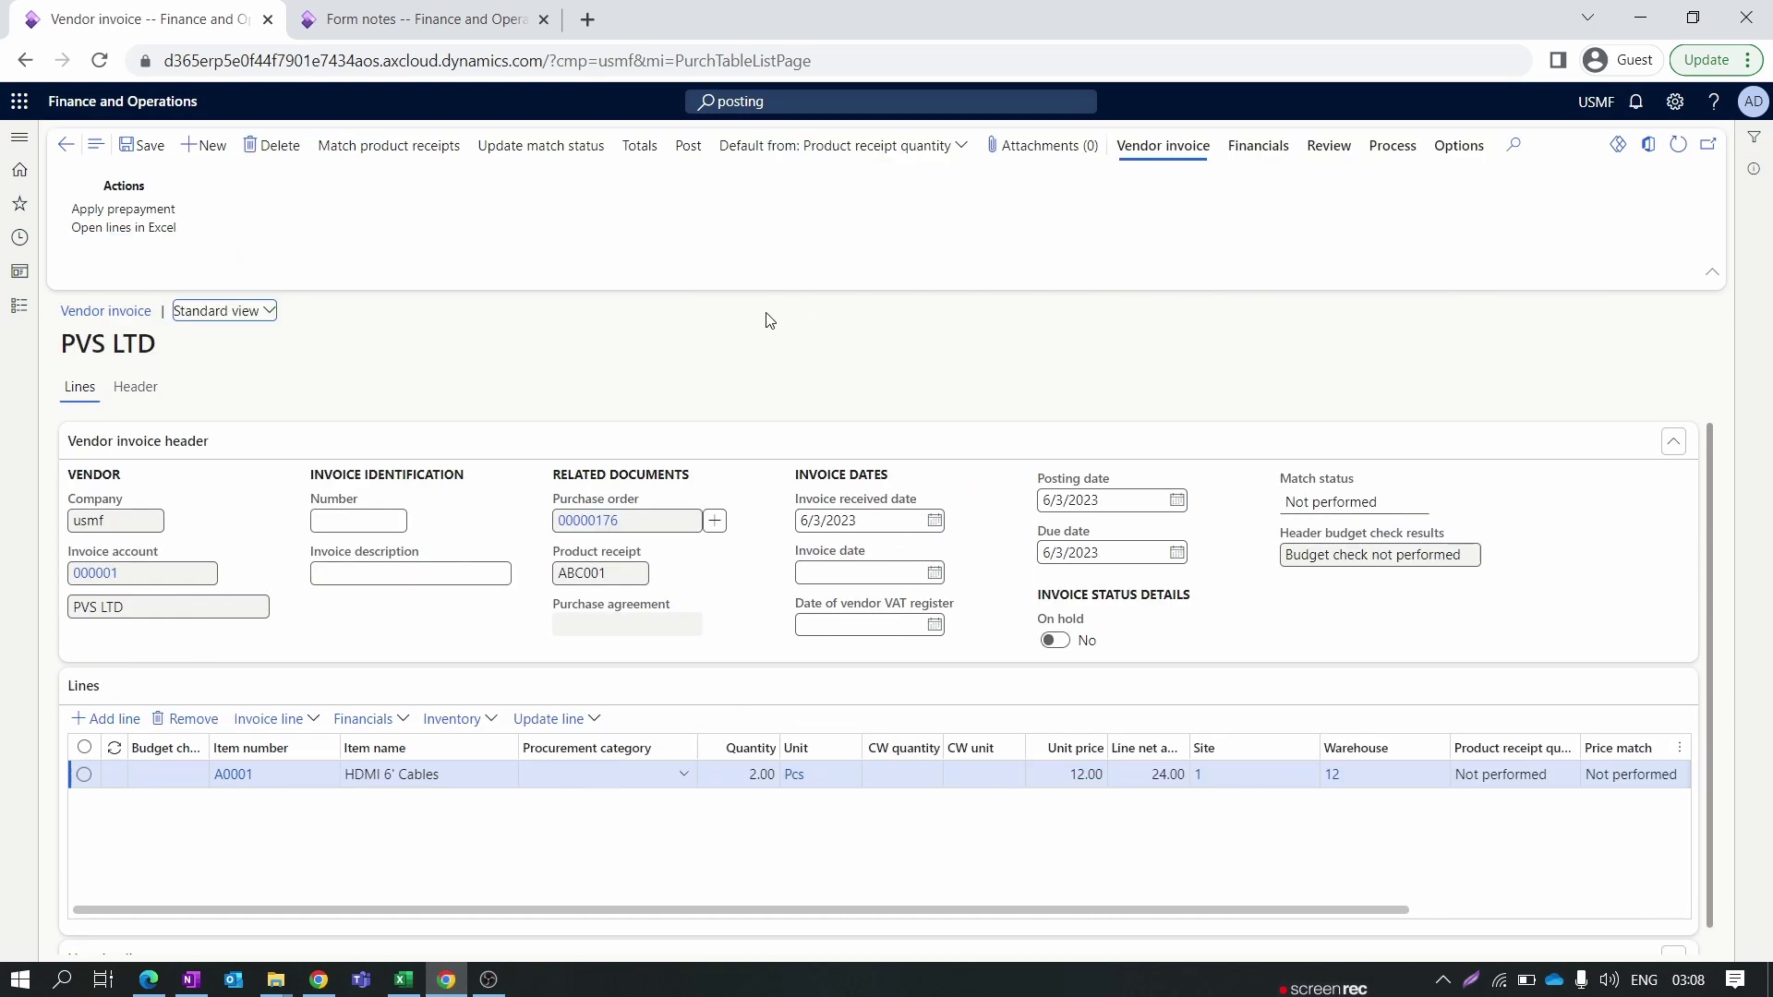
left_click(354, 522)
double_click(560, 573)
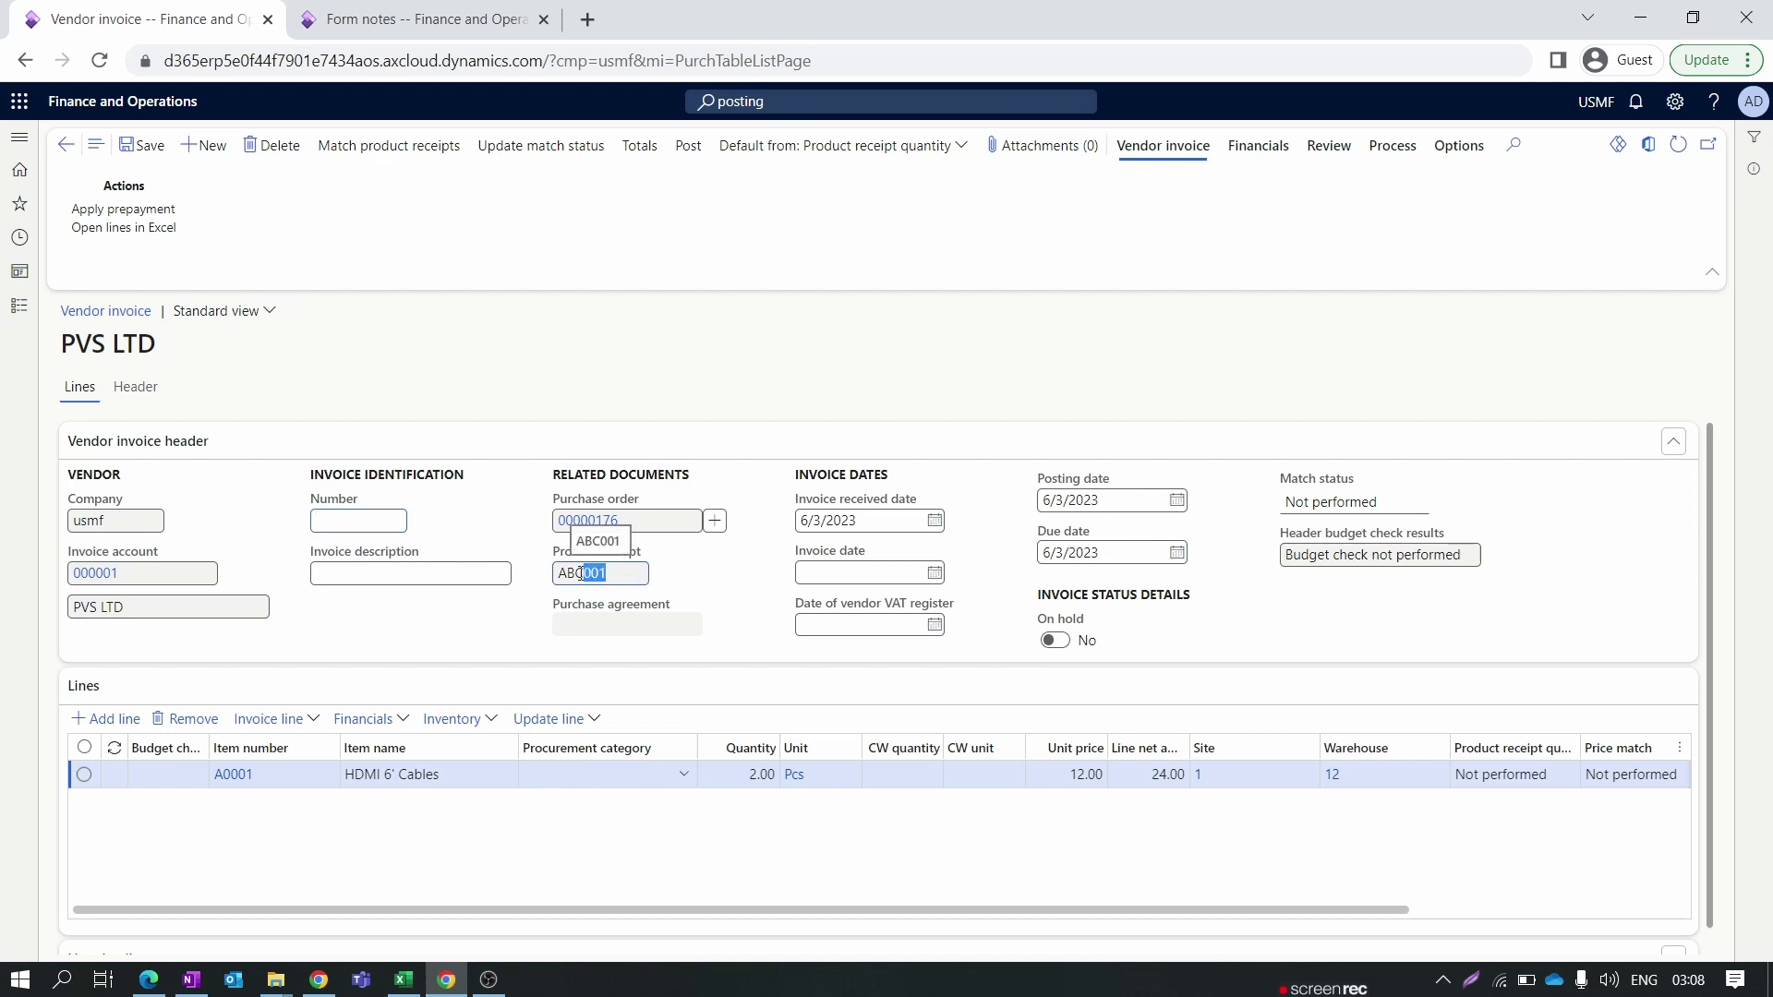
key("ctrl+c")
left_click(332, 521)
key("ctrl+v")
left_click_drag(431, 519, 442, 519)
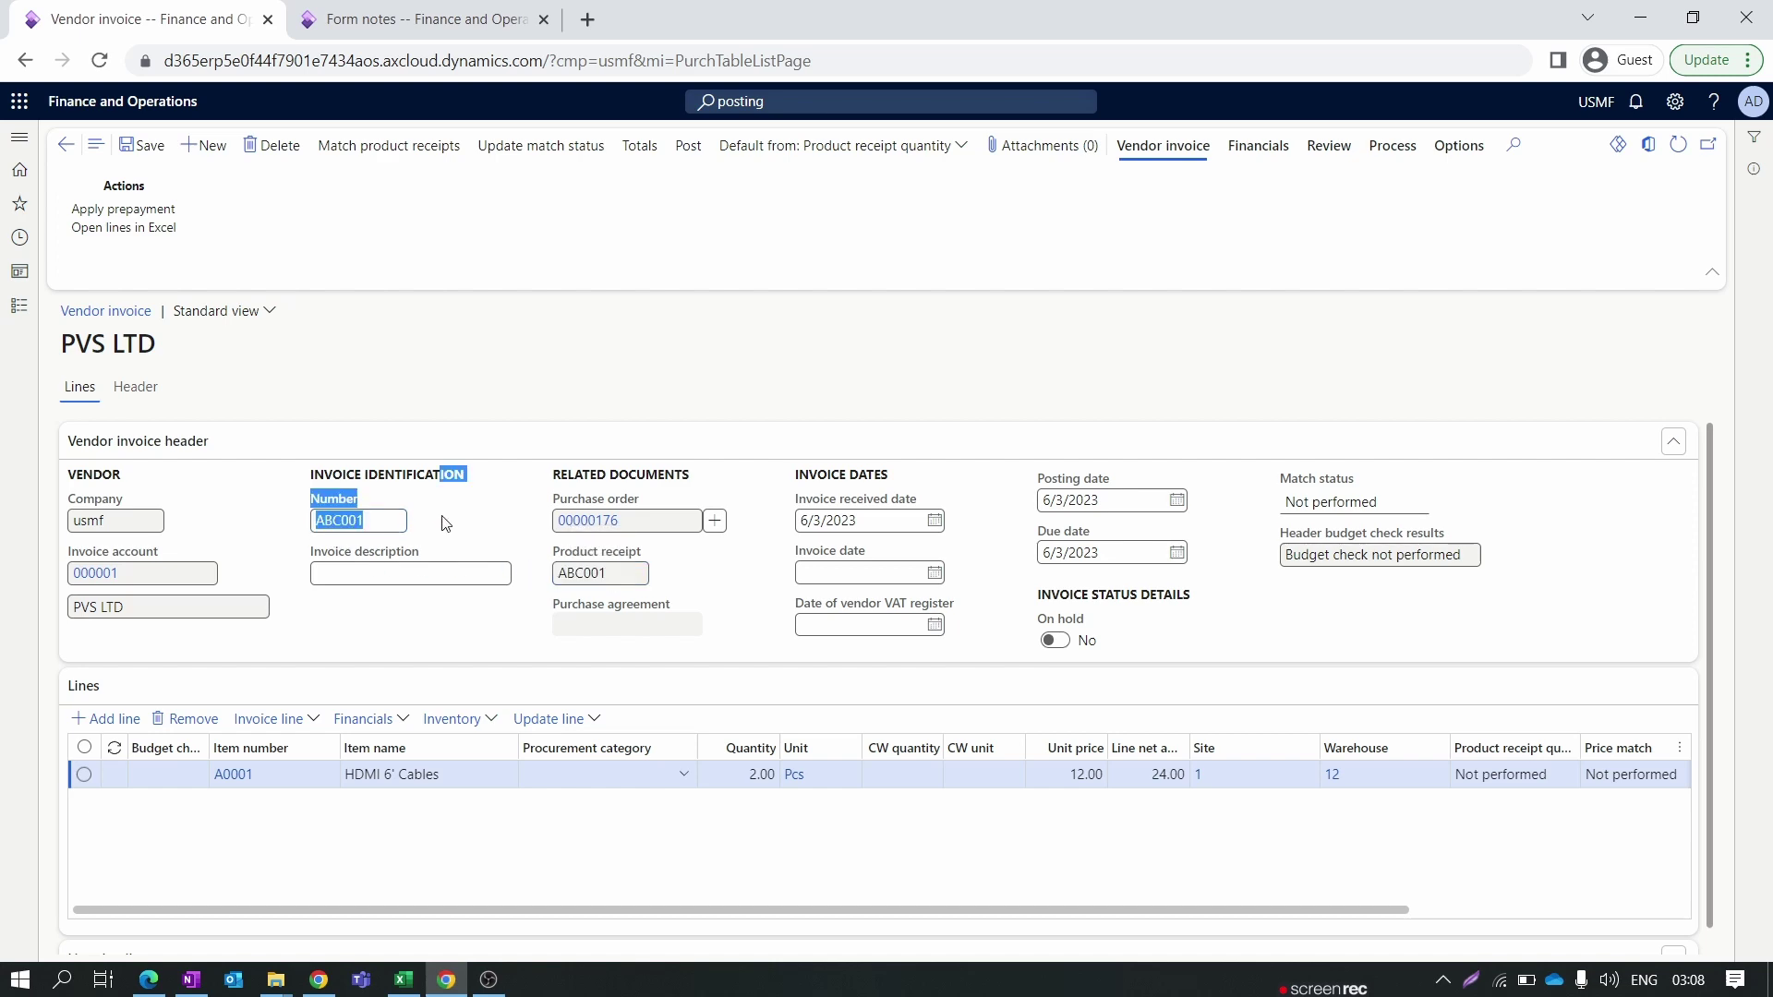
left_click(489, 524)
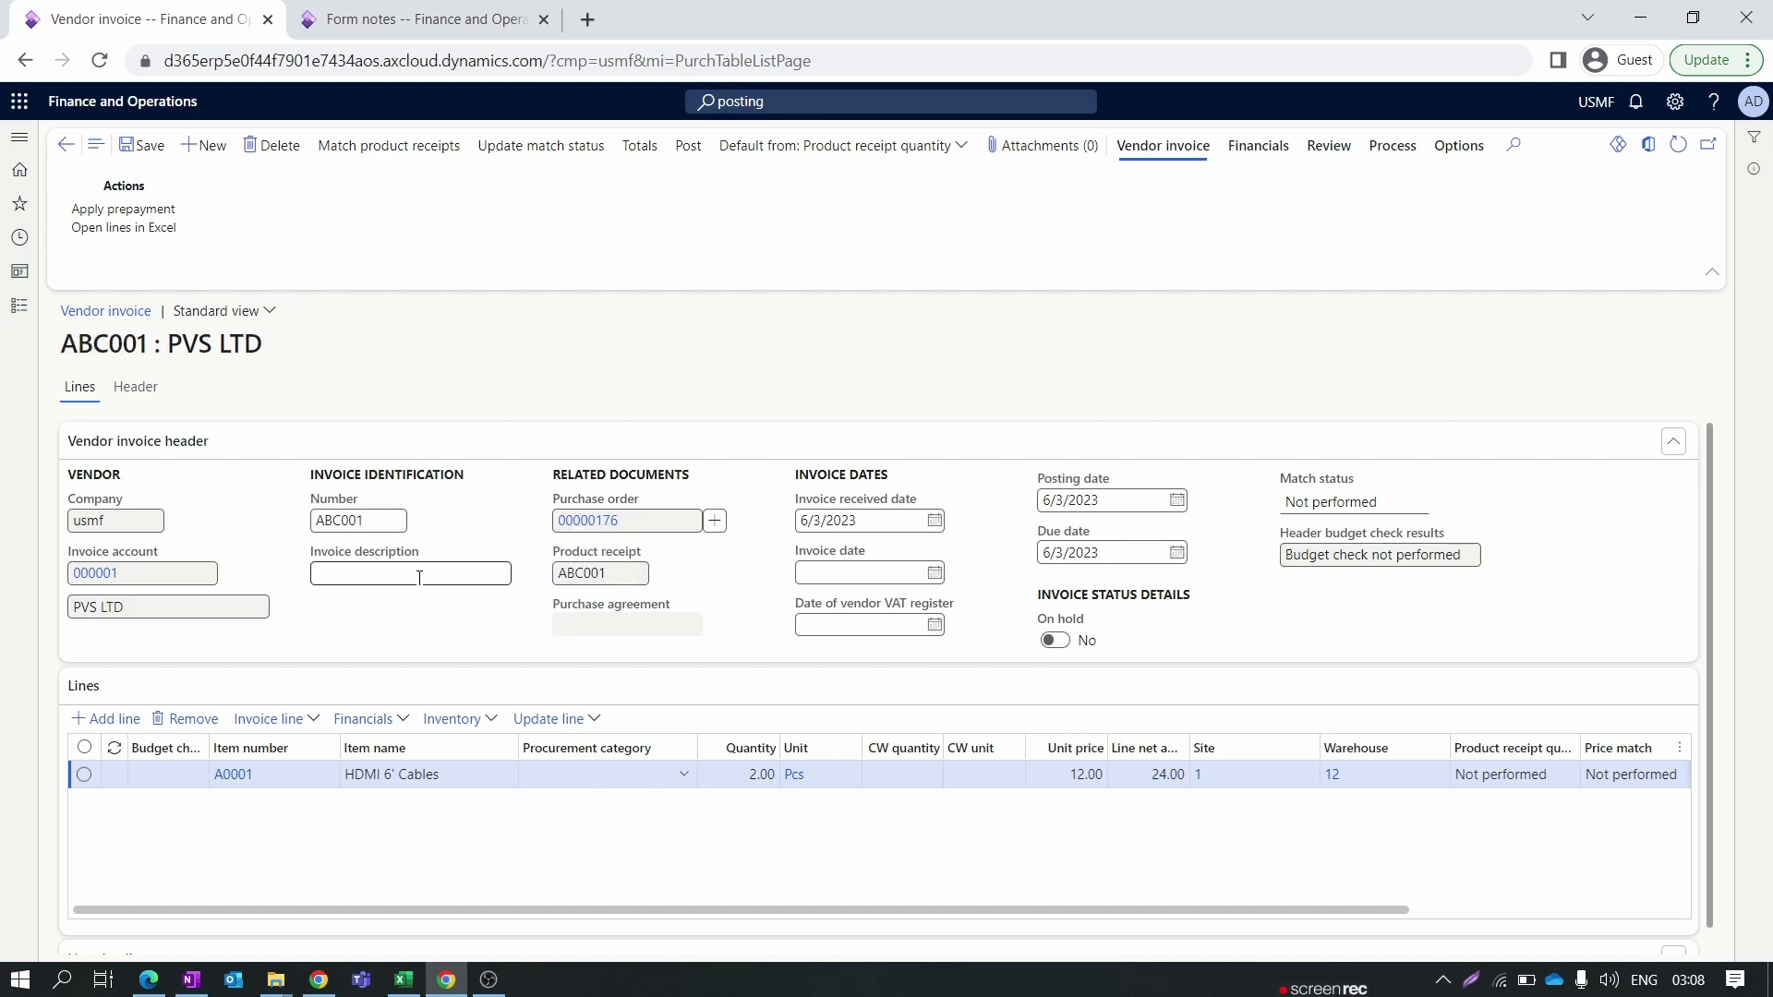
Check the invoice description and the A0001 line's unit price, and save the vendor invoice.
left_click(429, 583)
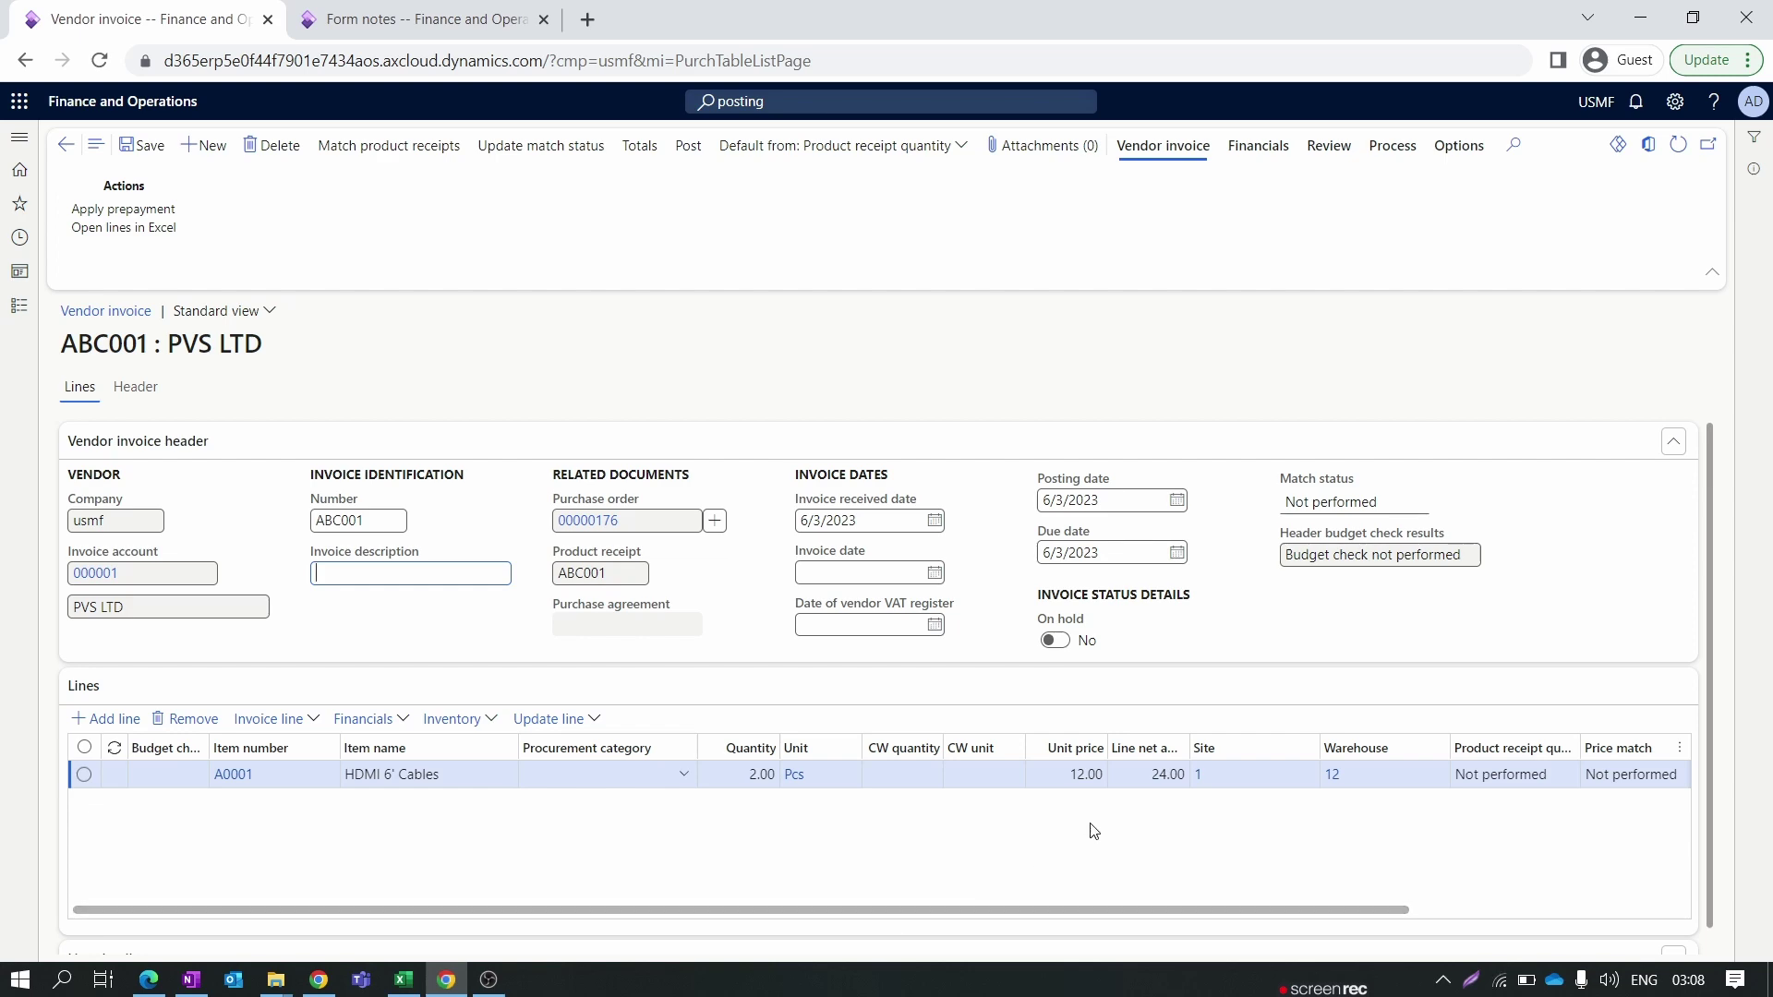
left_click(1069, 773)
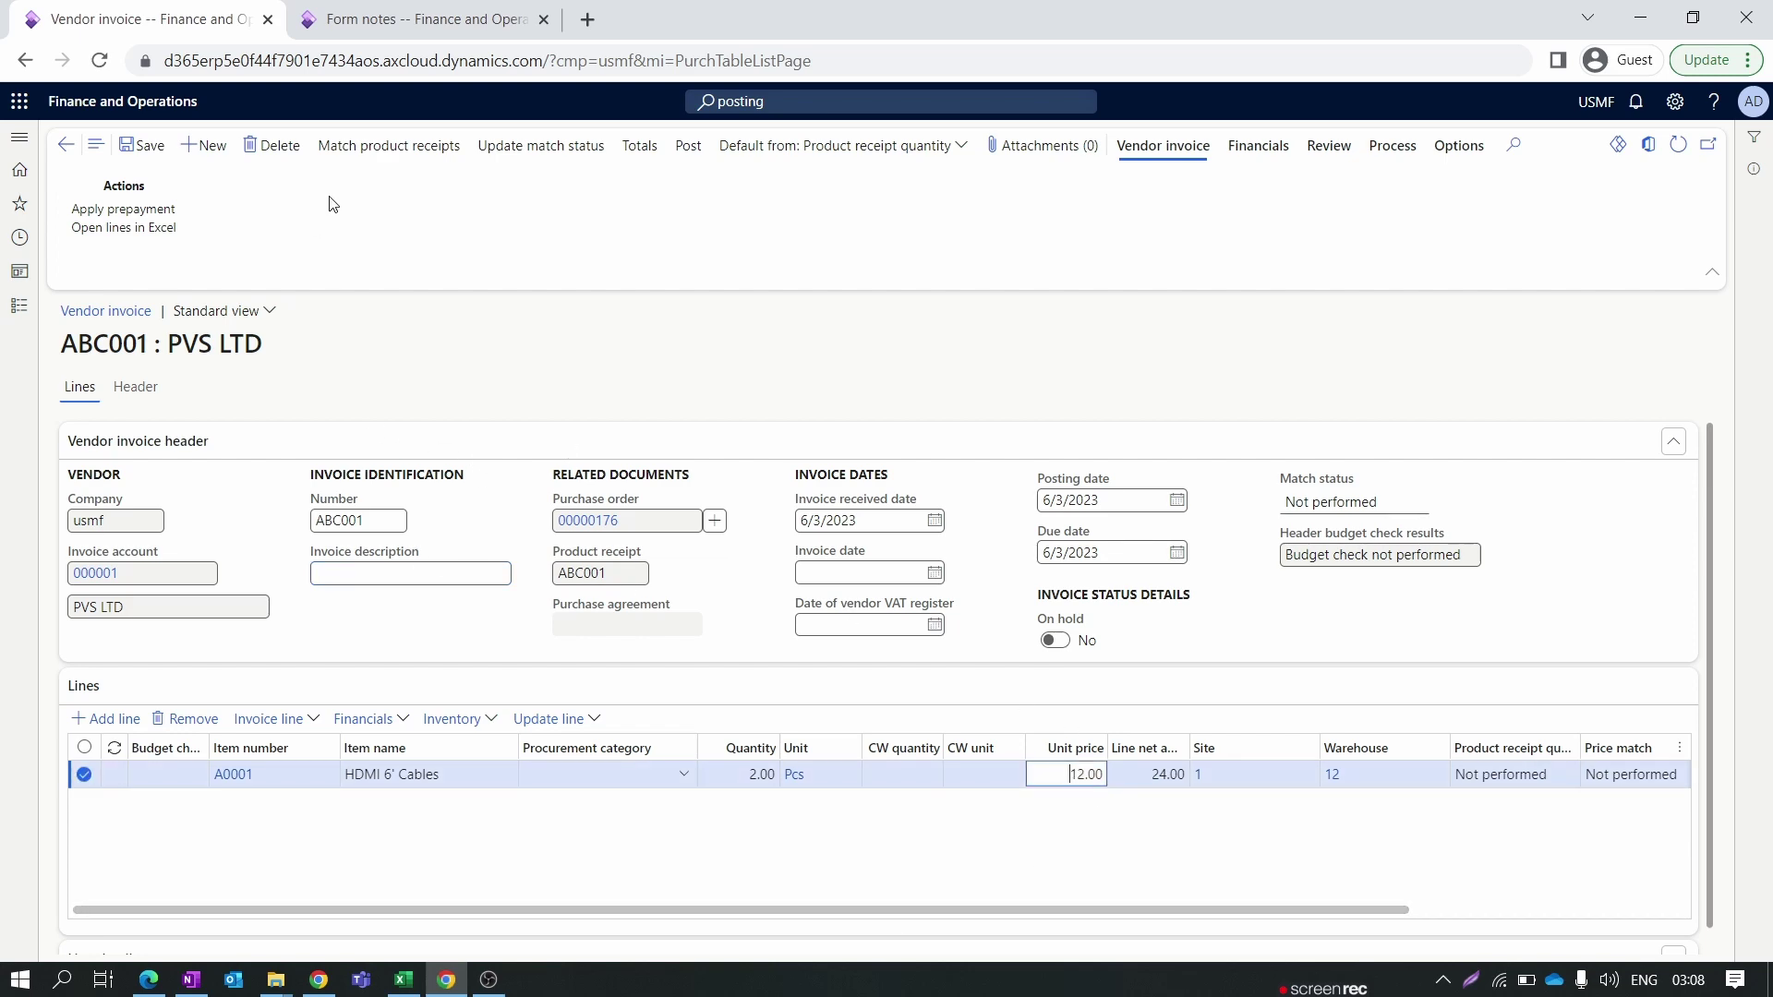
left_click(140, 145)
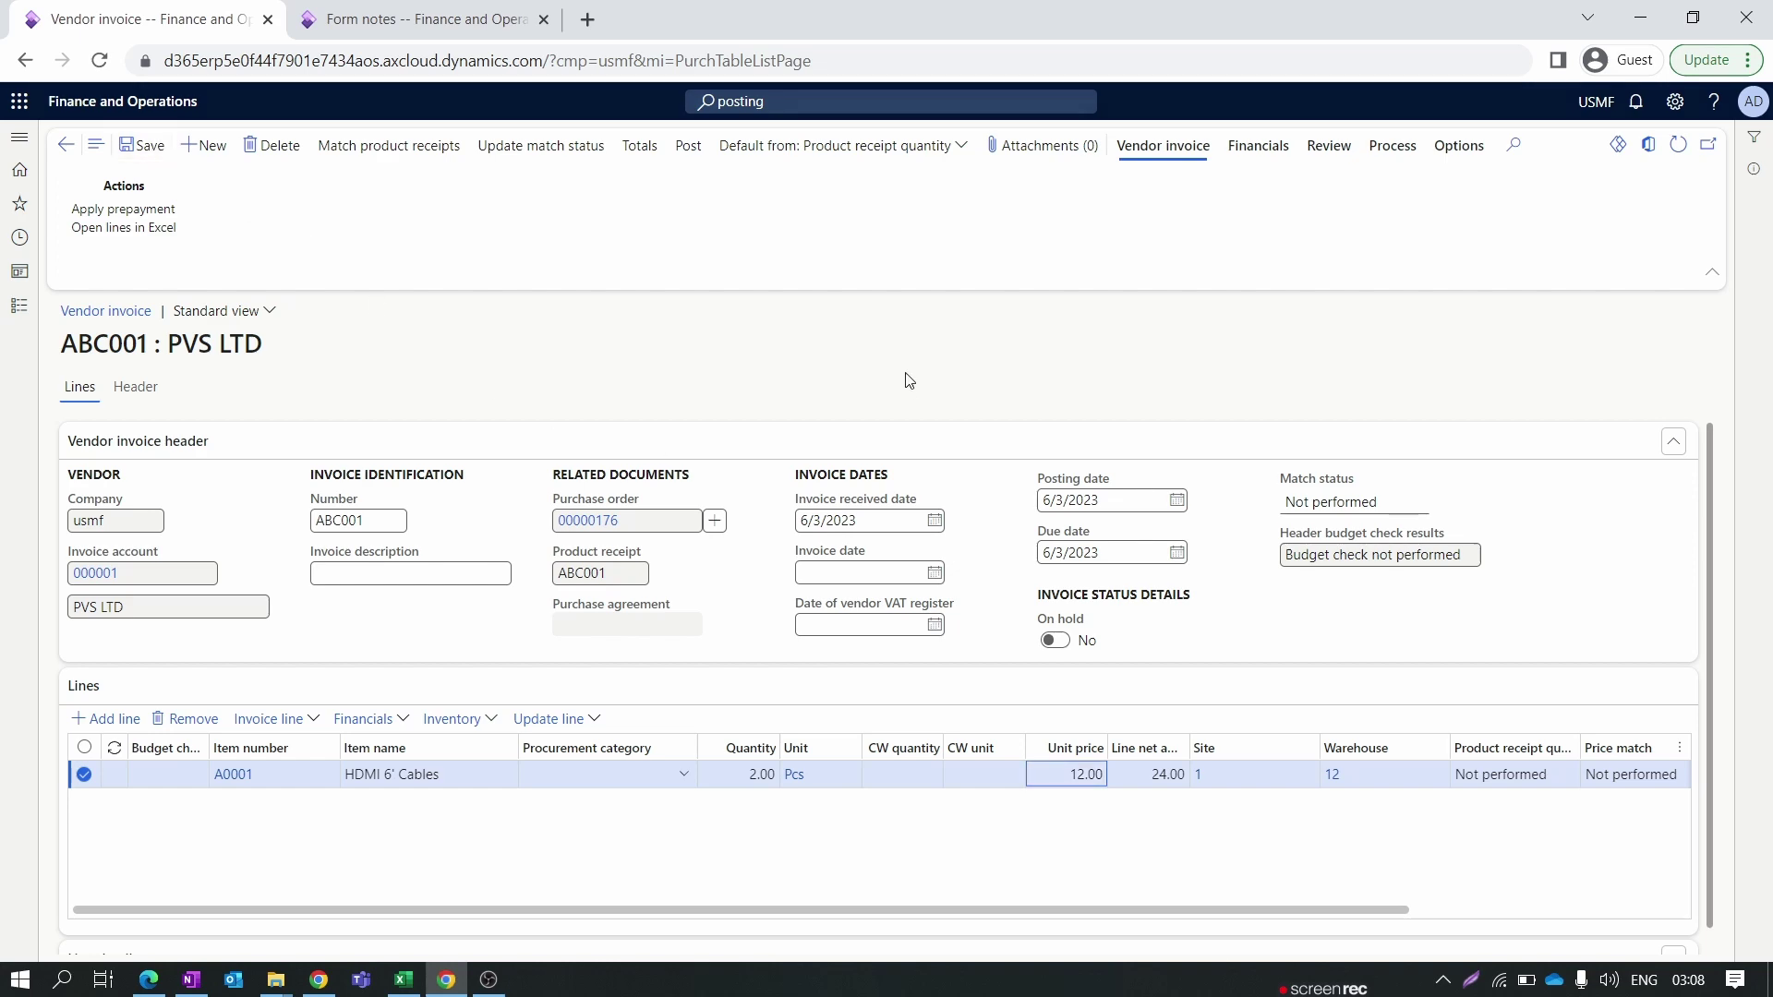
Update the match status of vendor invoice ABC001 and post it, checking the purchase order's document status.
left_click(560, 145)
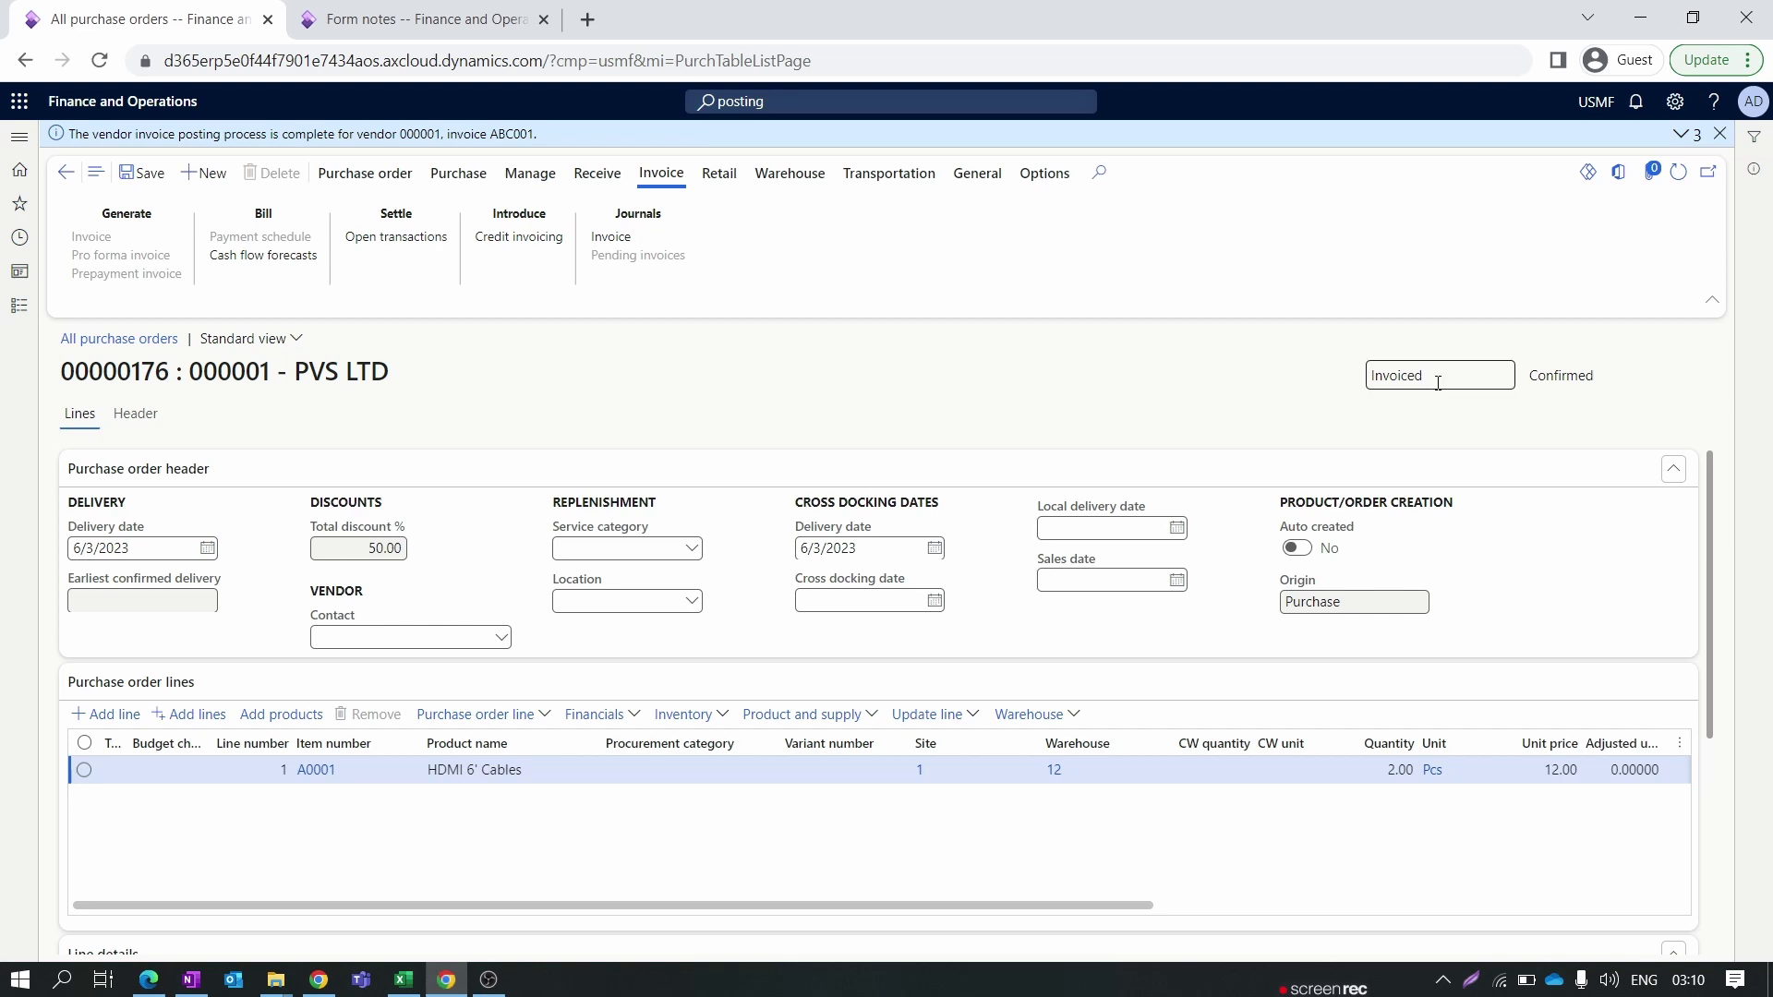
left_click_drag(1438, 379, 1154, 411)
View the voucher transactions from the purchase order's invoice journal and compare them with the Post Invoice entries in the Excel workbook.
left_click(634, 242)
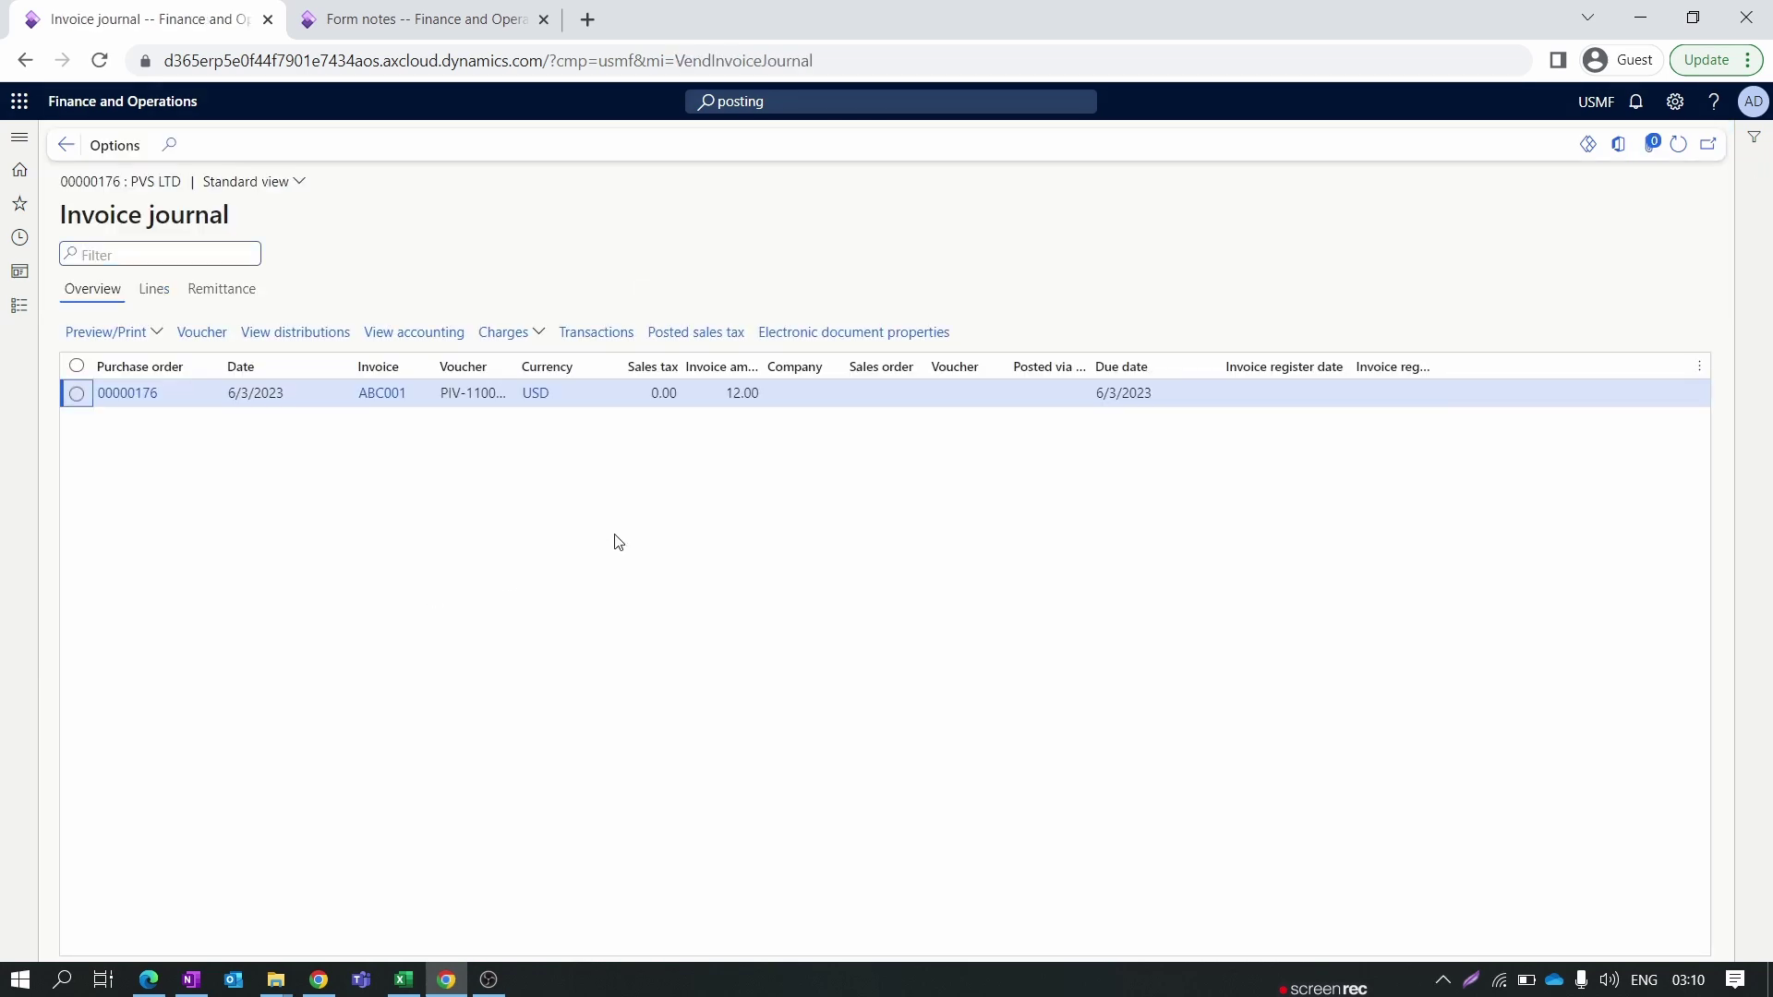
left_click(208, 340)
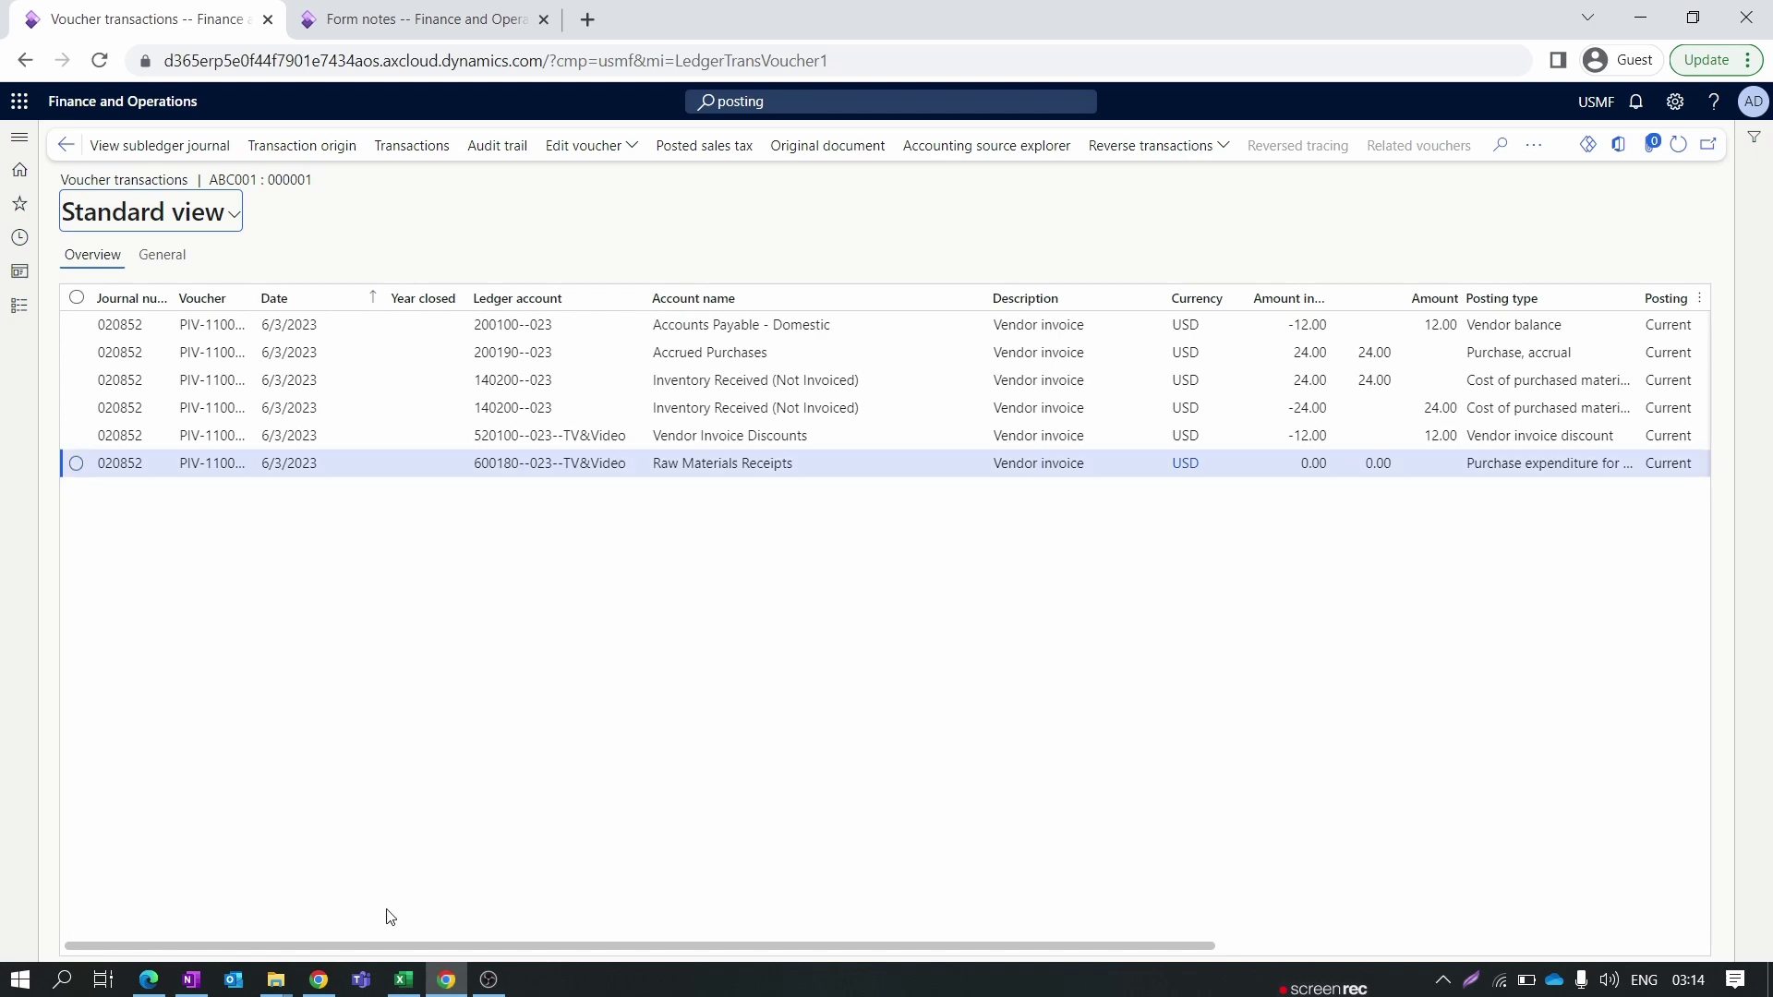
left_click(404, 980)
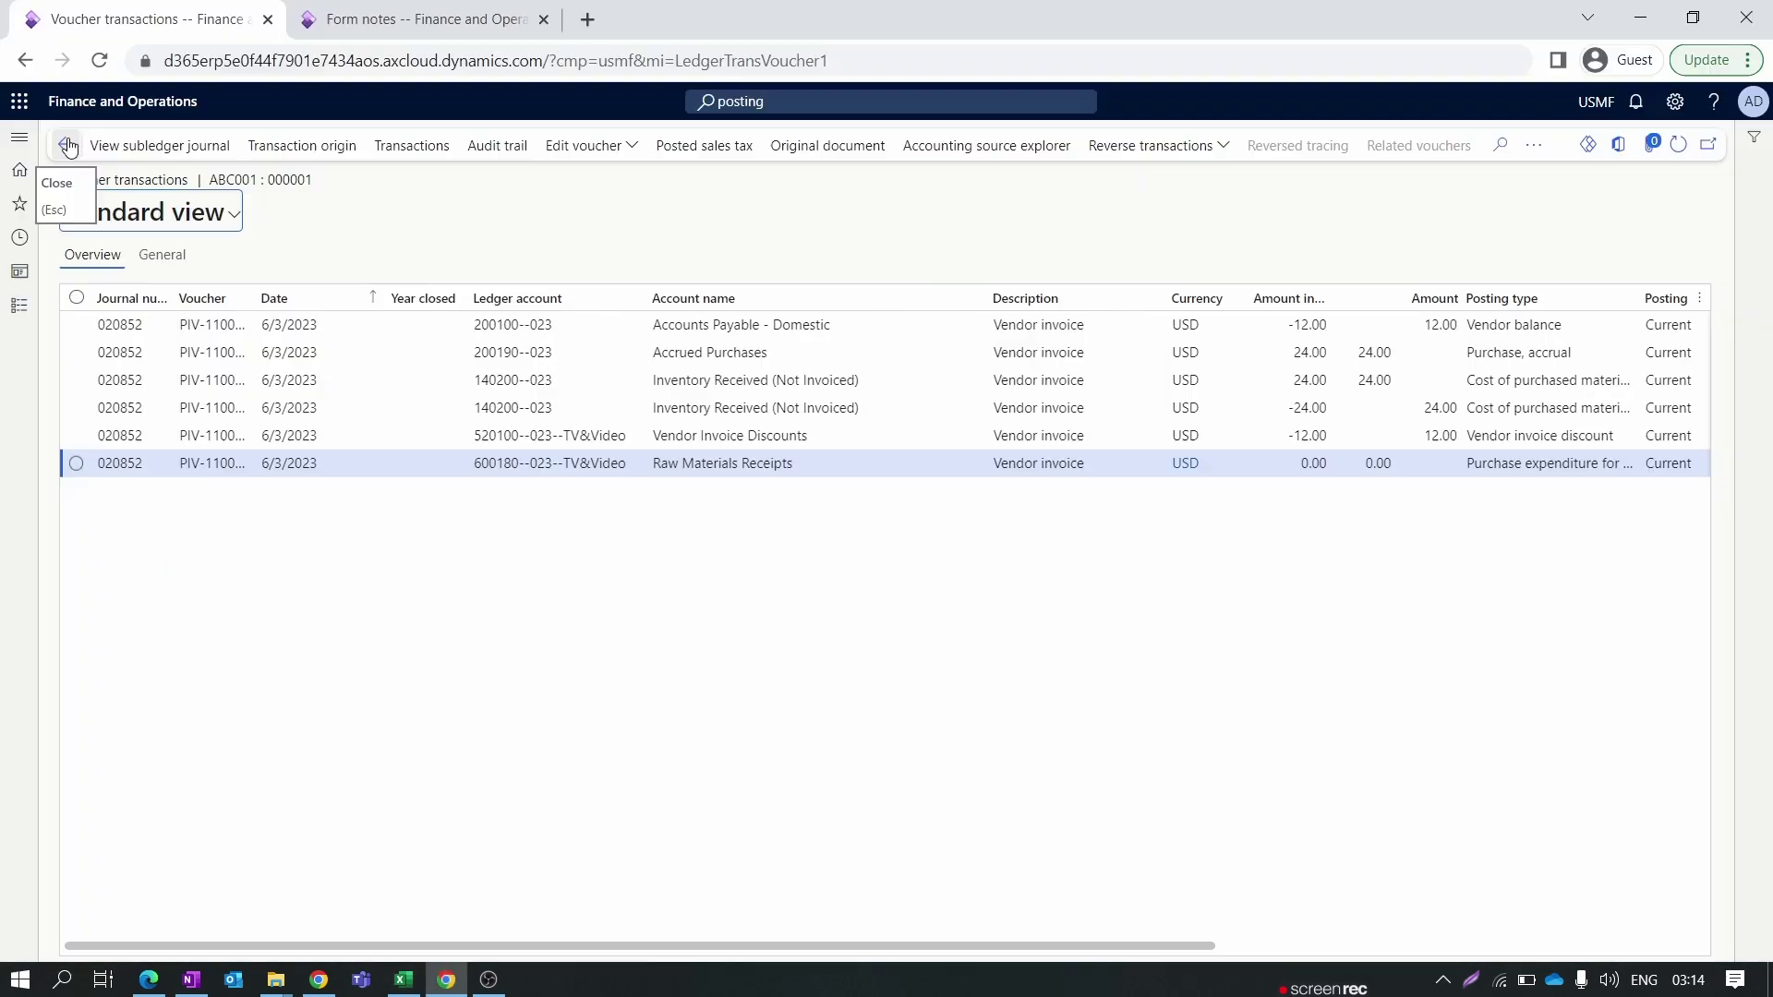
Close the voucher transactions and the invoice journal, returning to the PVS LTD purchase order's title.
left_click(69, 147)
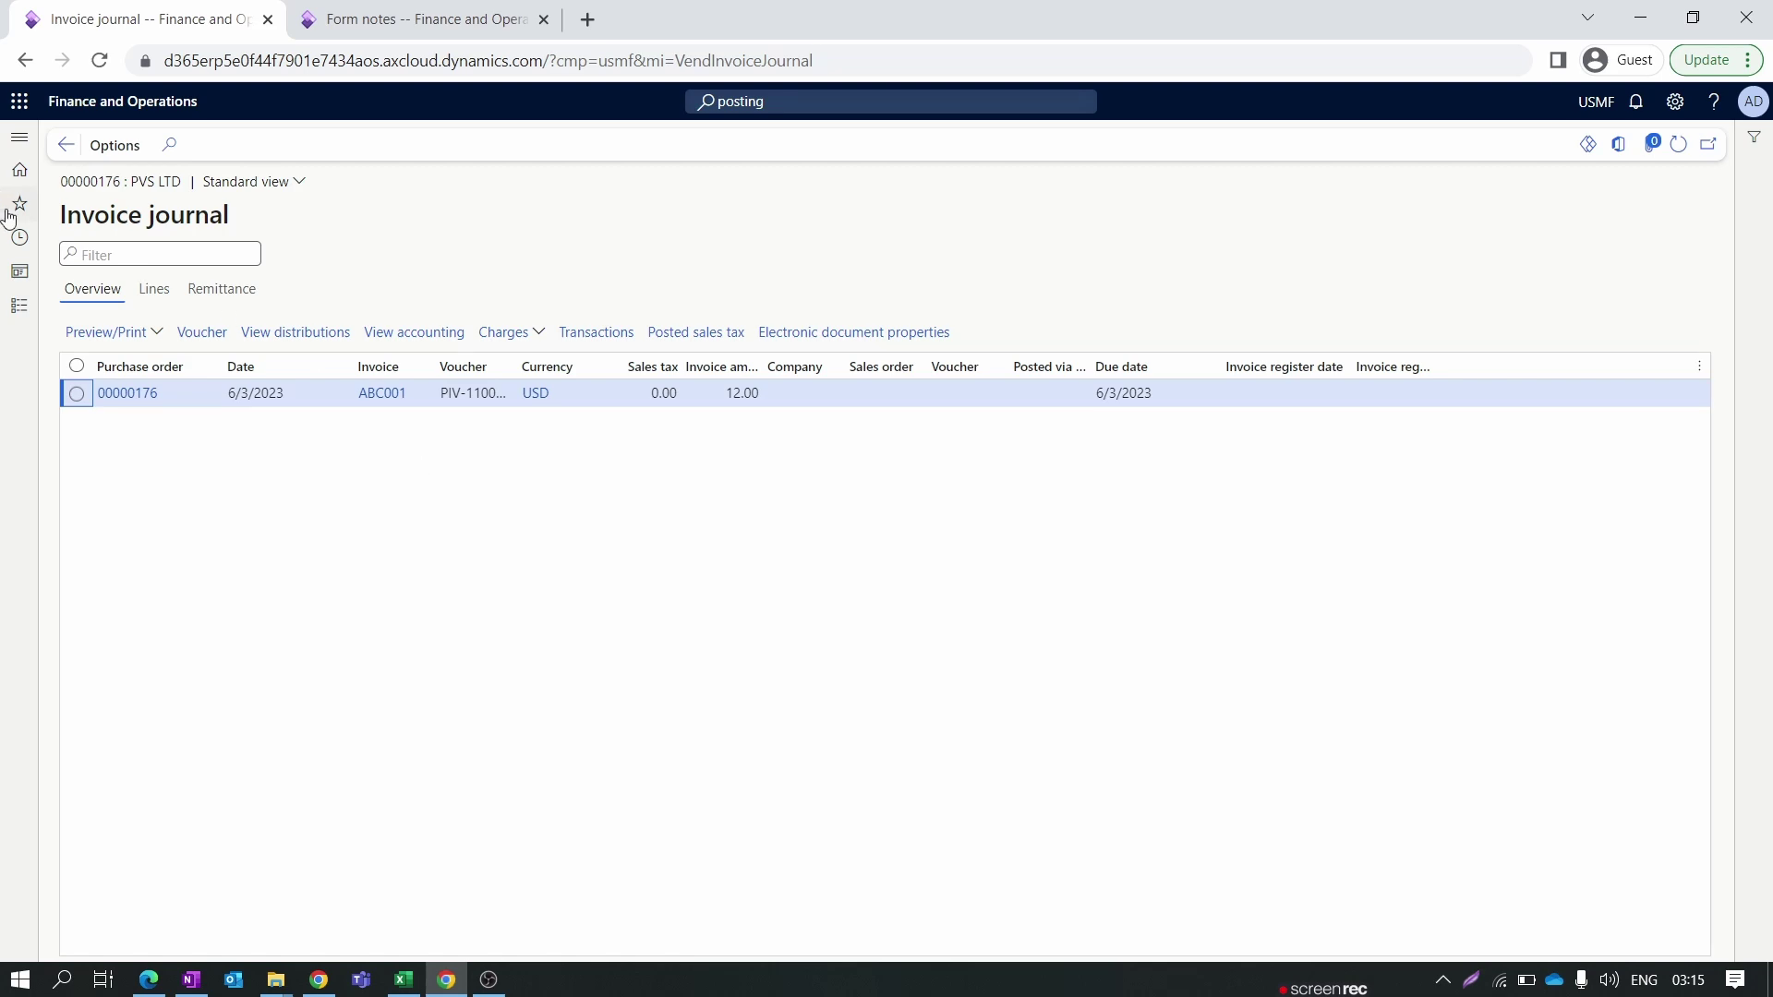
left_click(66, 145)
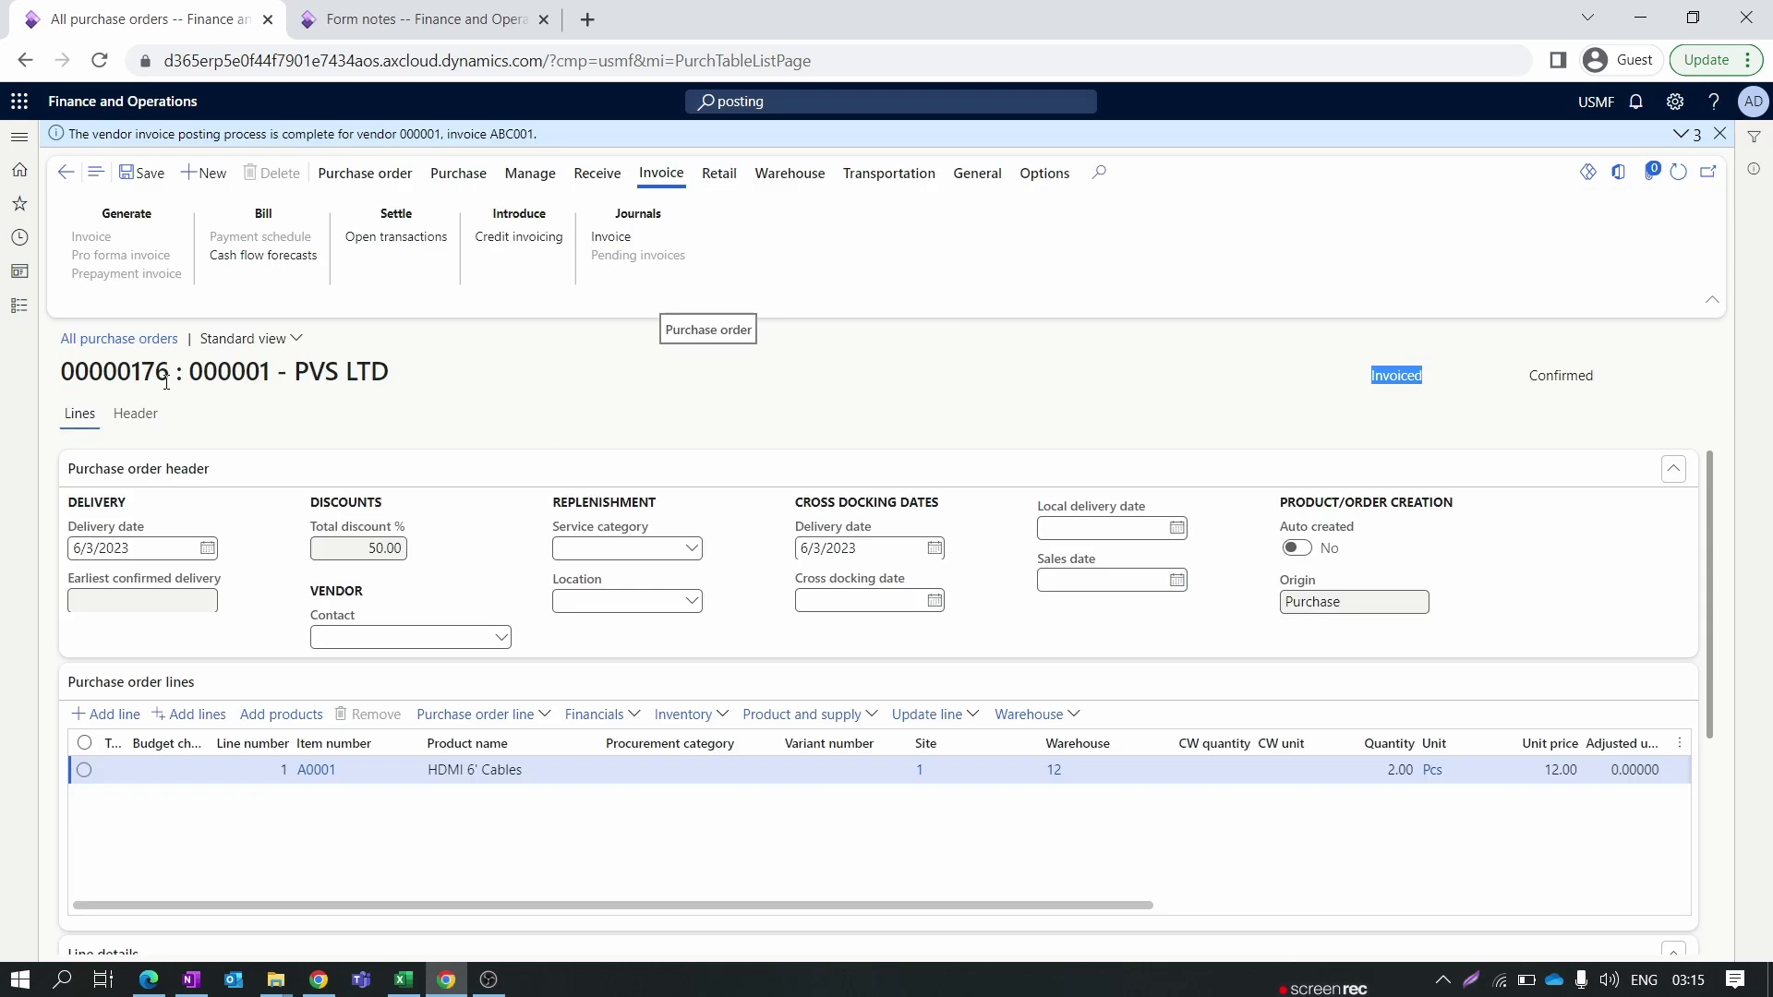
left_click(167, 381)
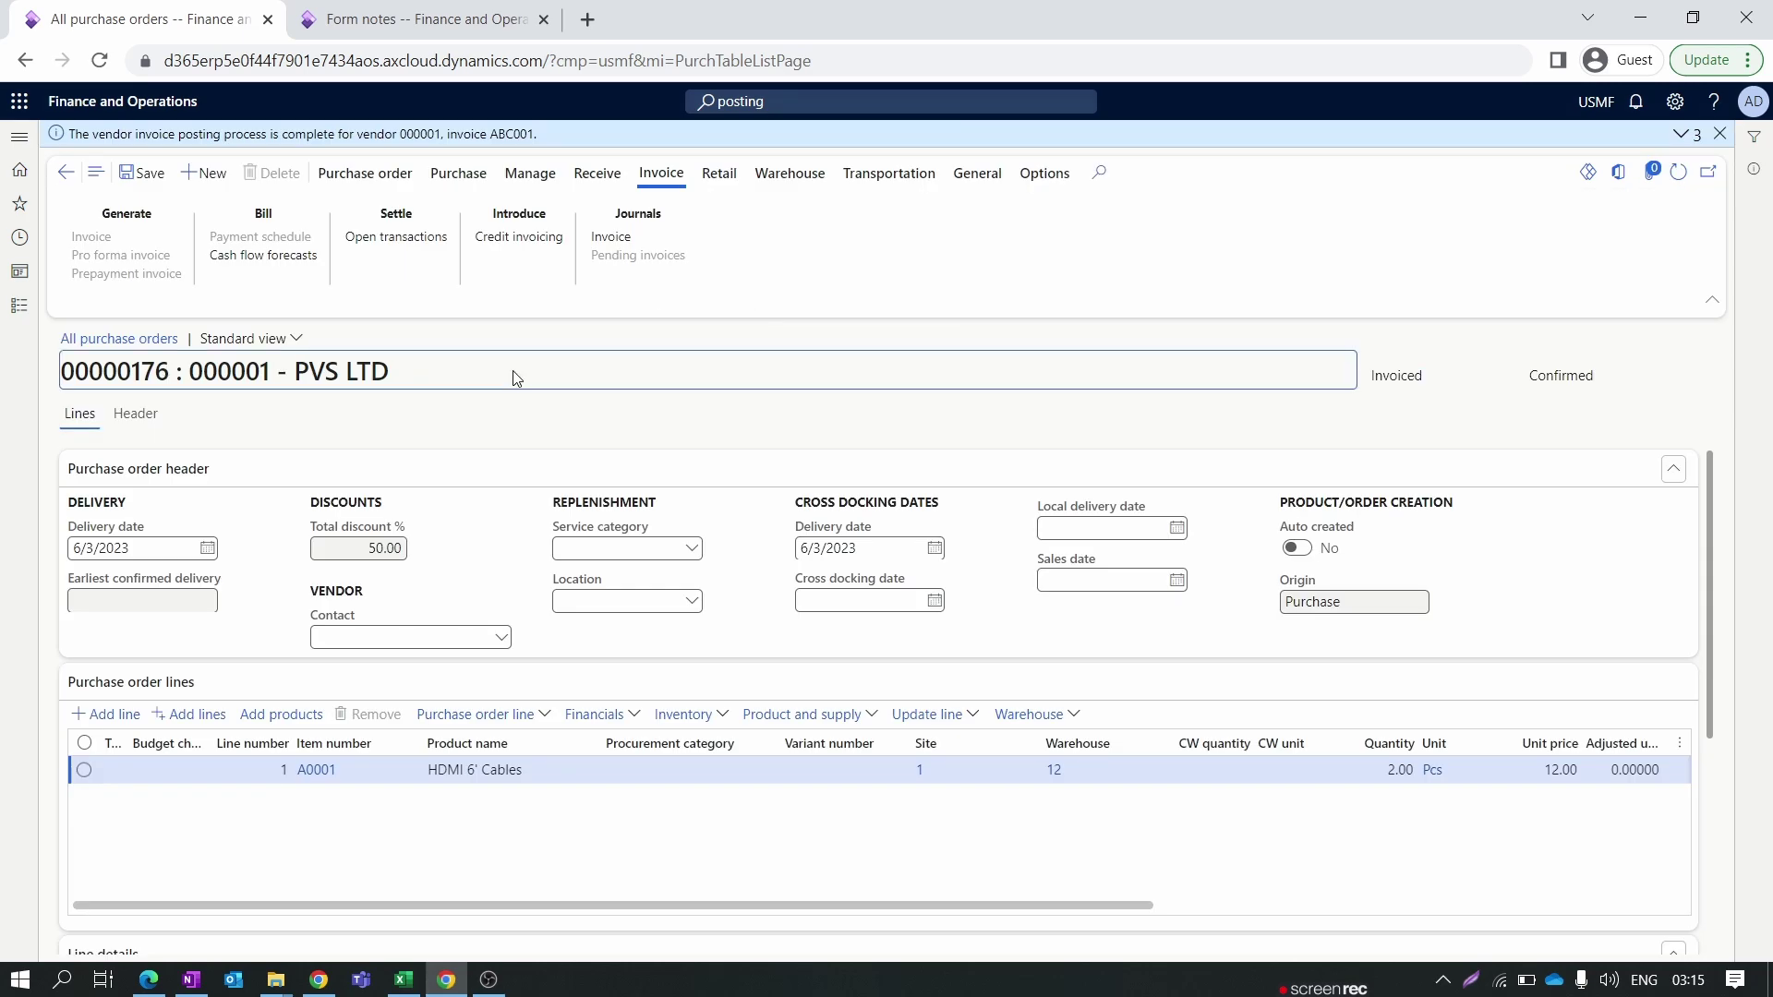